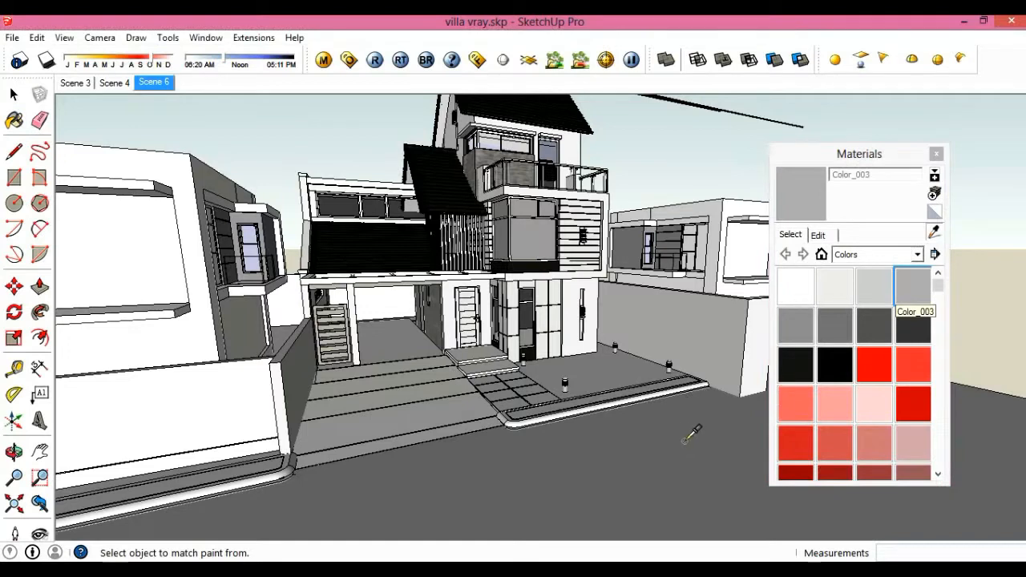
- Assign the bitmap "road texture puddles on the road after rainy.jpg" from the MAT folder as the V-Ray diffuse map of 0015_Salmon
left_click(323, 59)
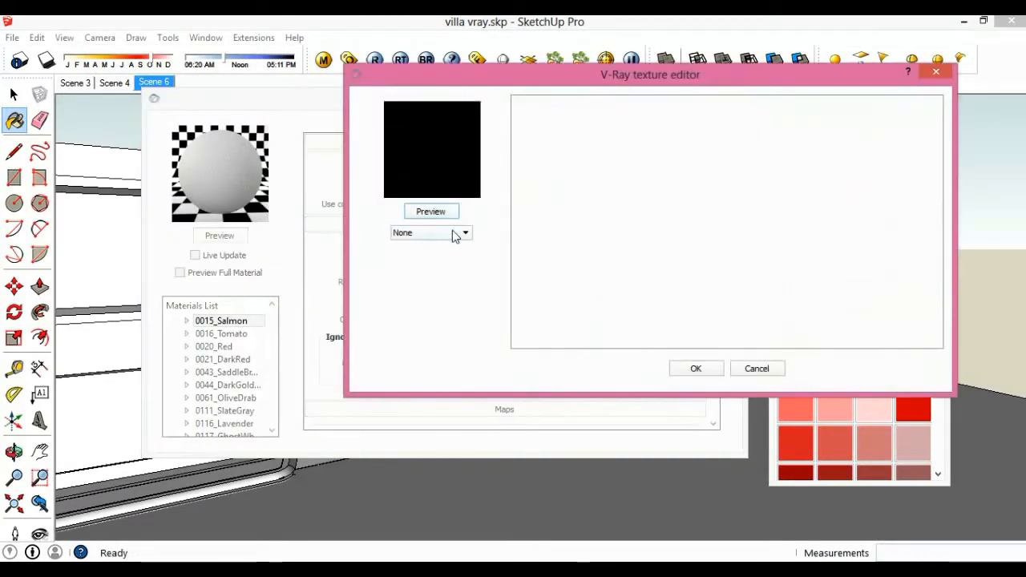
left_click(457, 231)
left_click(425, 286)
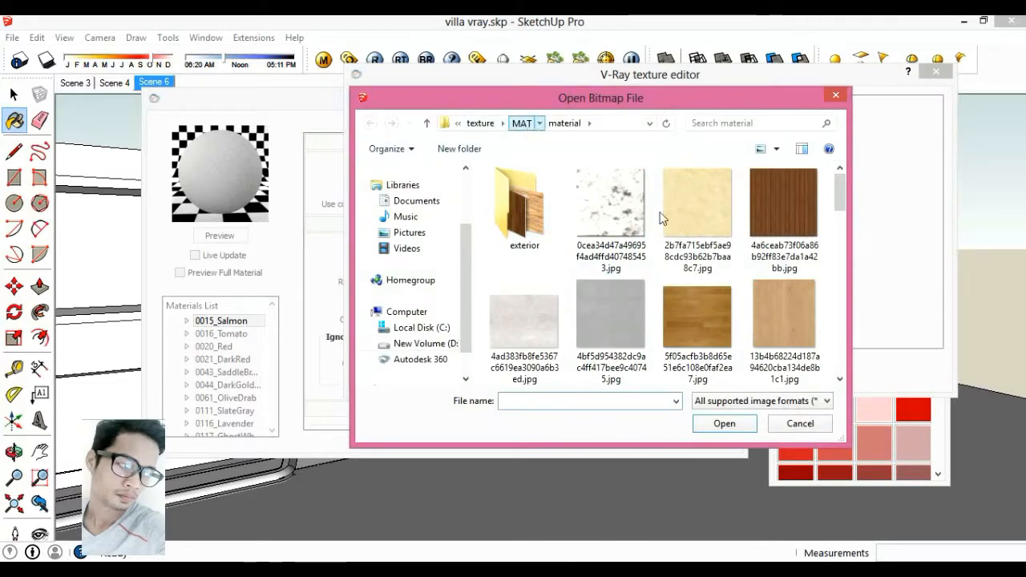
left_click(522, 123)
left_click_drag(834, 197, 834, 325)
left_click(712, 305)
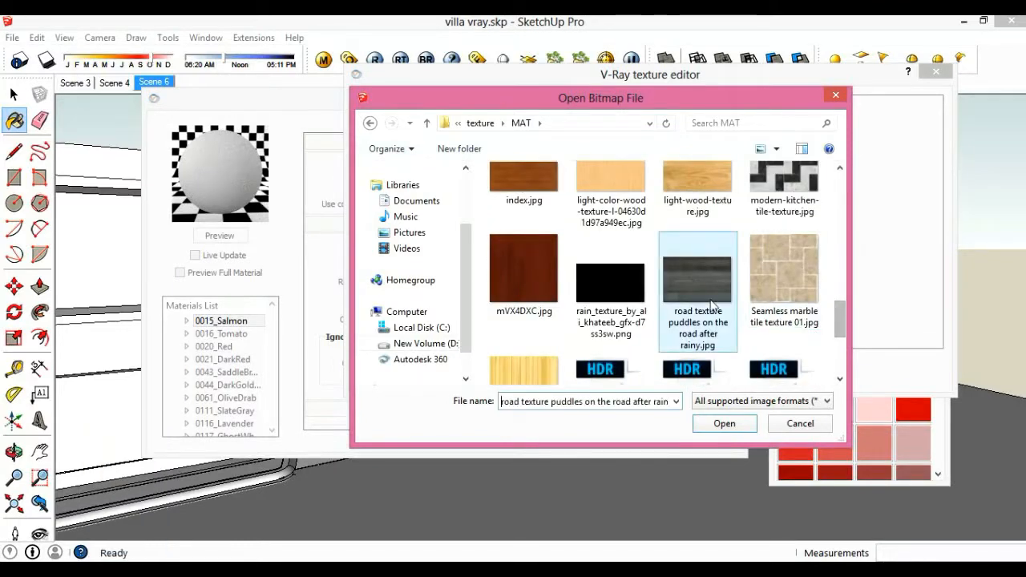
left_click(724, 424)
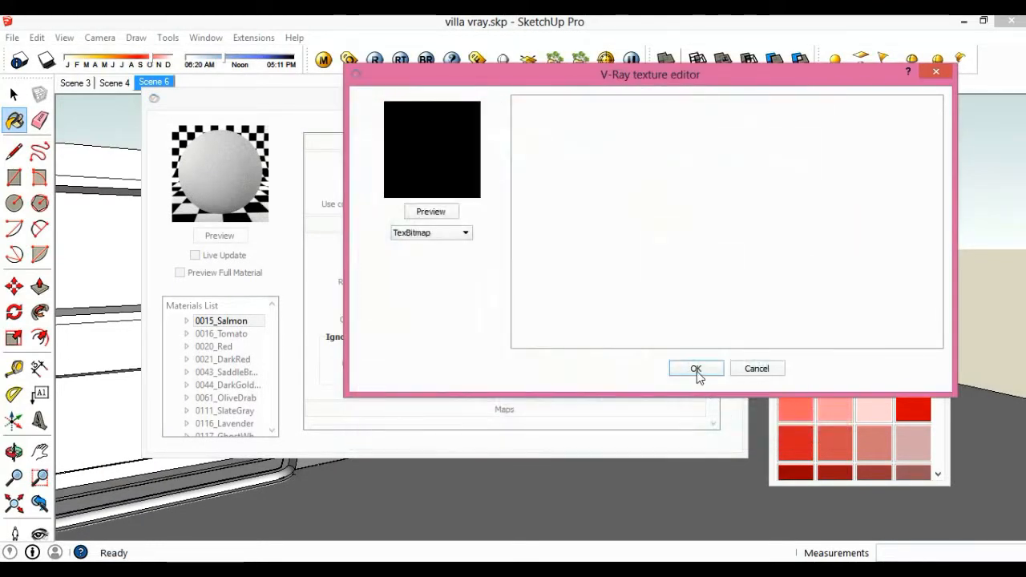
left_click(697, 371)
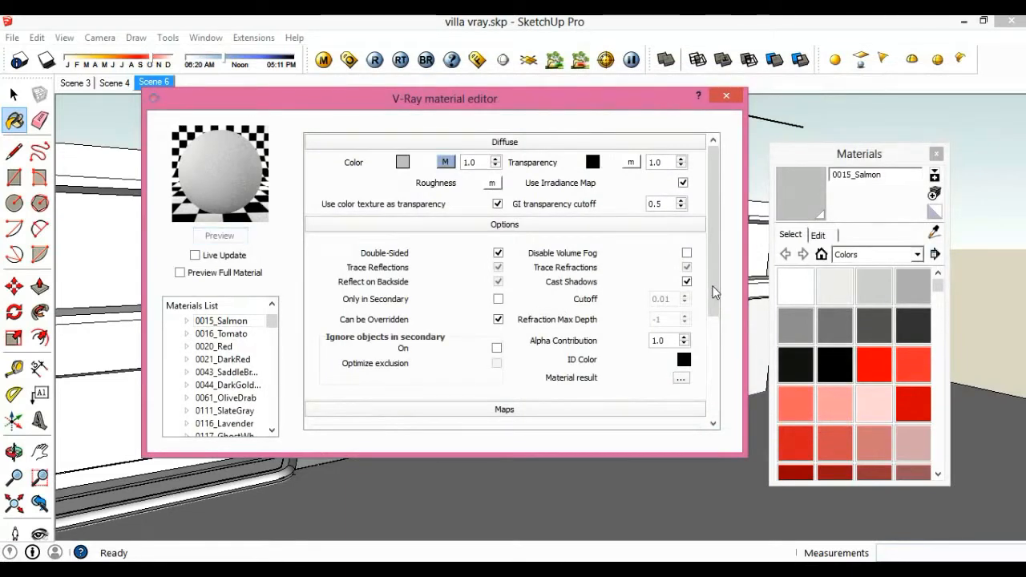
- Enable the bump map of 0015_Salmon with the same road puddles bitmap and close the V-Ray material editor
left_click_drag(714, 294, 711, 390)
left_click(427, 268)
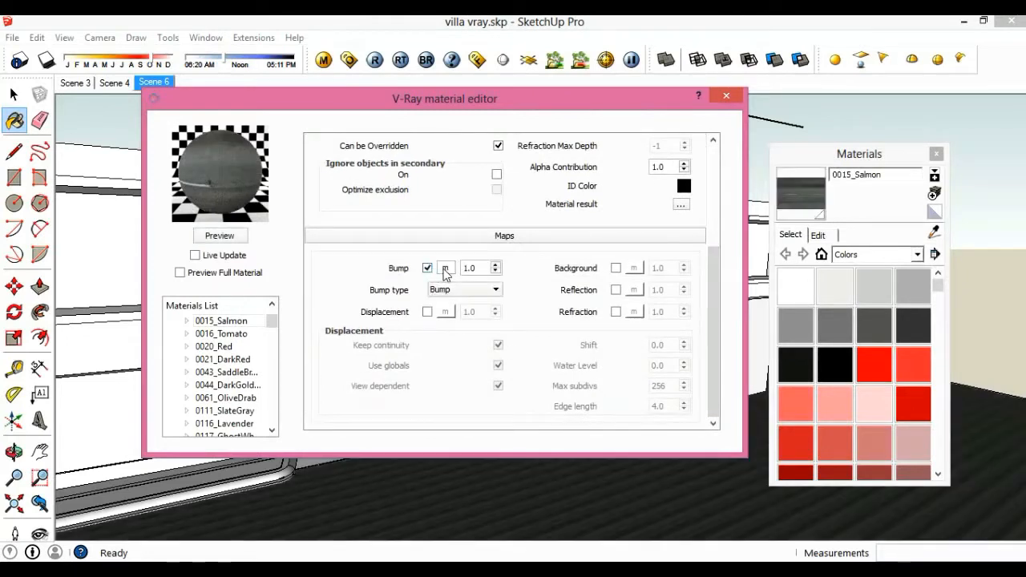
left_click(445, 268)
left_click(447, 234)
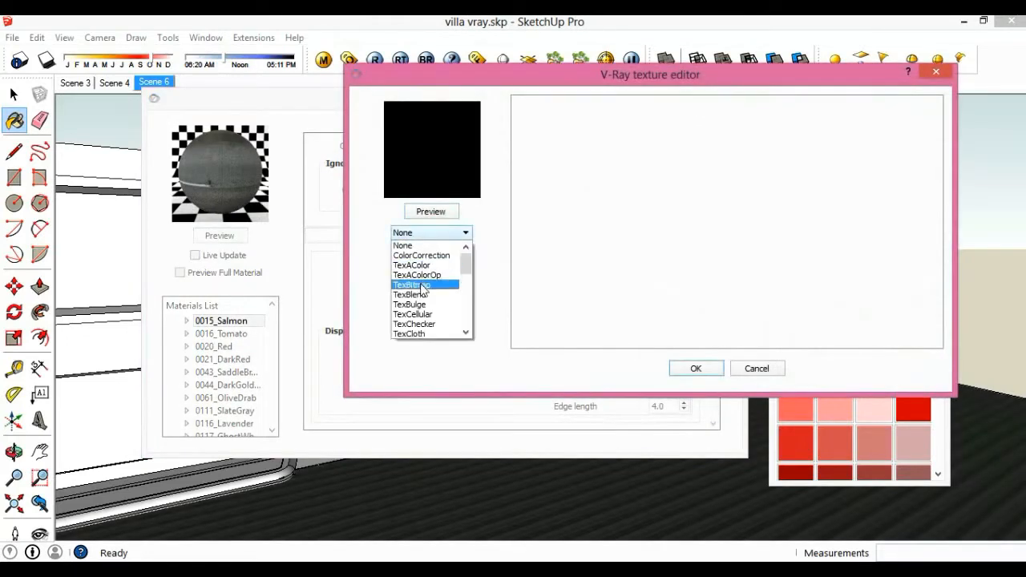
left_click(425, 284)
left_click_drag(838, 197, 818, 307)
scroll(818, 308, "down", 2)
left_click(711, 311)
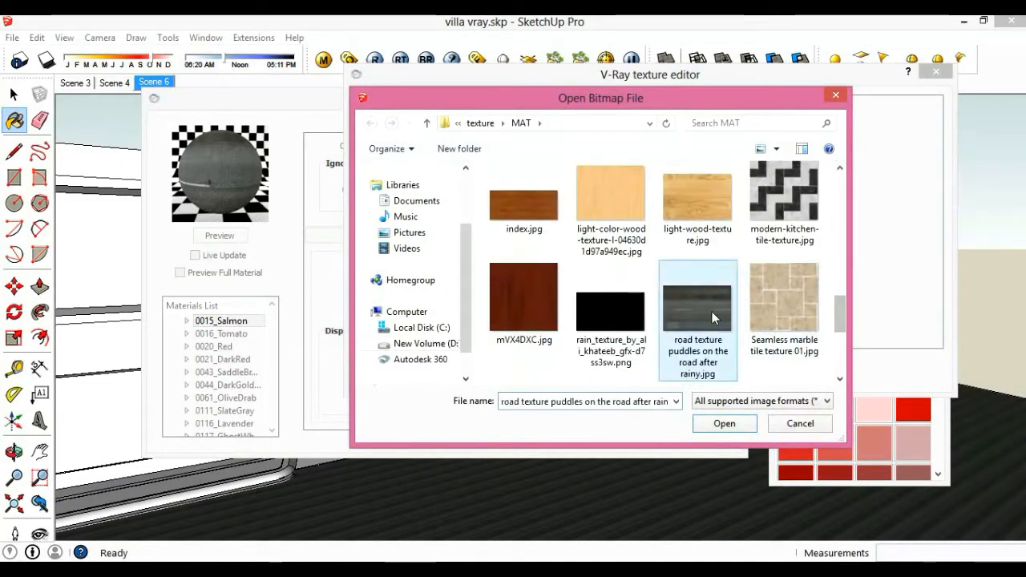
left_click(731, 428)
left_click(715, 369)
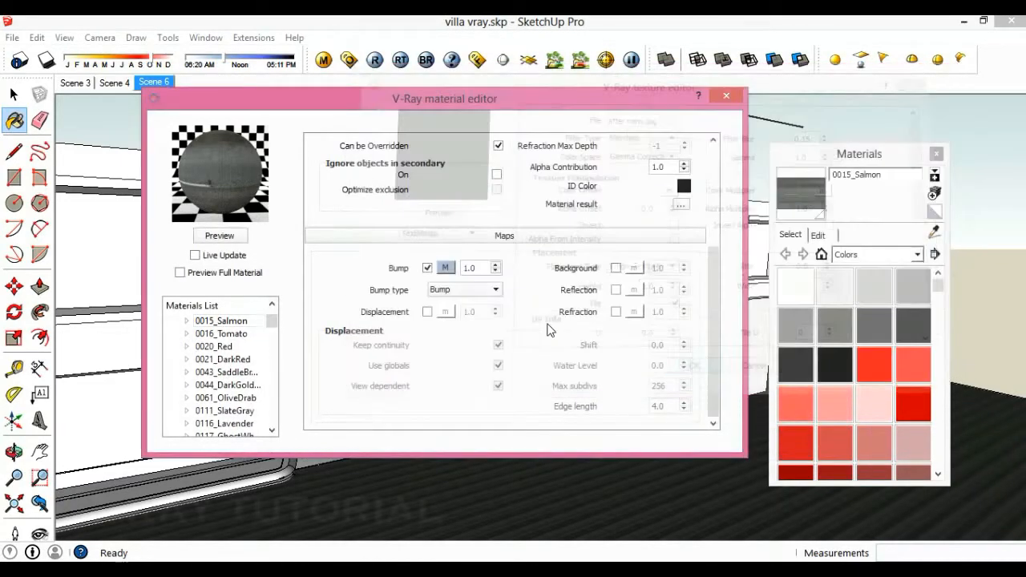
left_click(724, 98)
- Set the texture size of the 0015_Salmon road material to 1500 by 1500 mm
scroll(550, 401, "down", 5)
middle_click_drag(550, 401, 602, 403)
scroll(471, 404, "up", 3)
key("space")
scroll(471, 404, "up", 2)
left_click(818, 235)
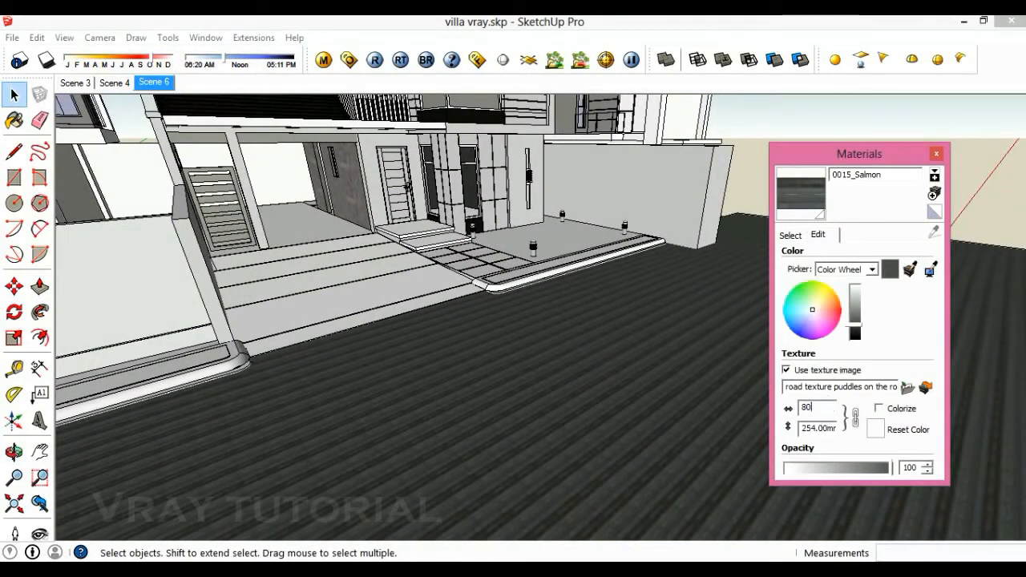
key("Return")
type("1500")
key("Return")
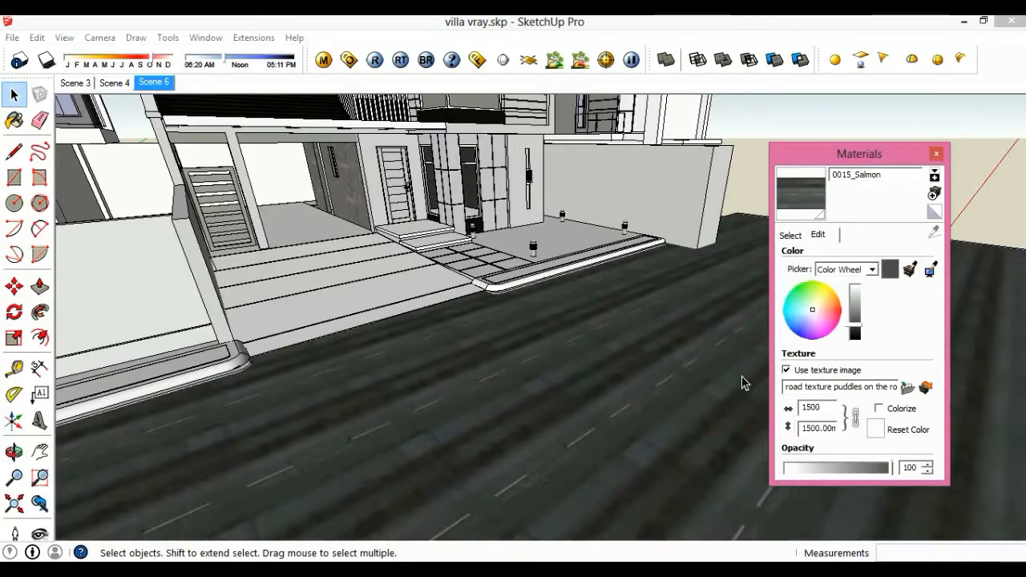
- Unlock the ground group containing the road and open it for editing
middle_click_drag(646, 405, 527, 396)
left_click(527, 390)
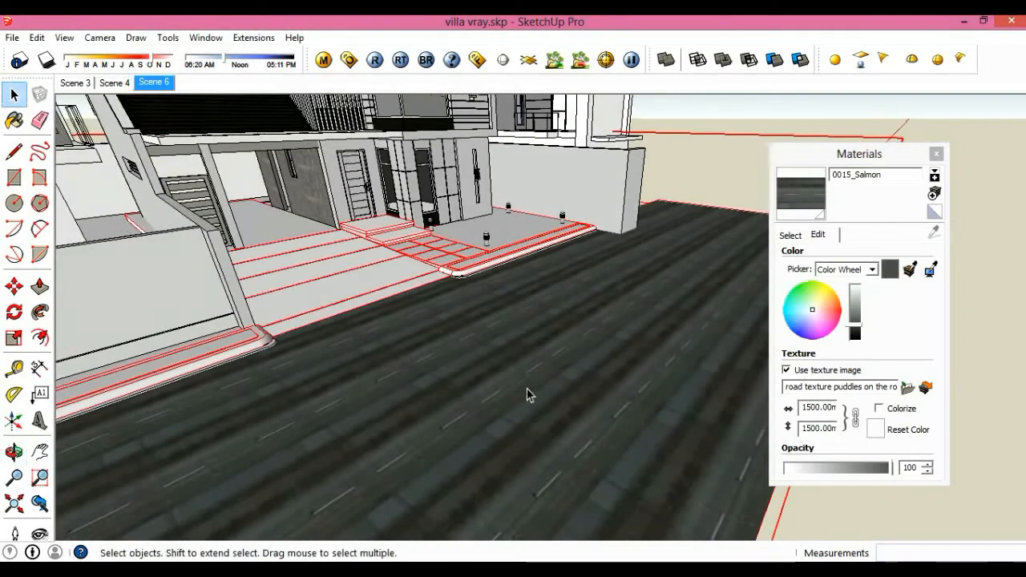
left_click(859, 516)
left_click(548, 444)
right_click(547, 441)
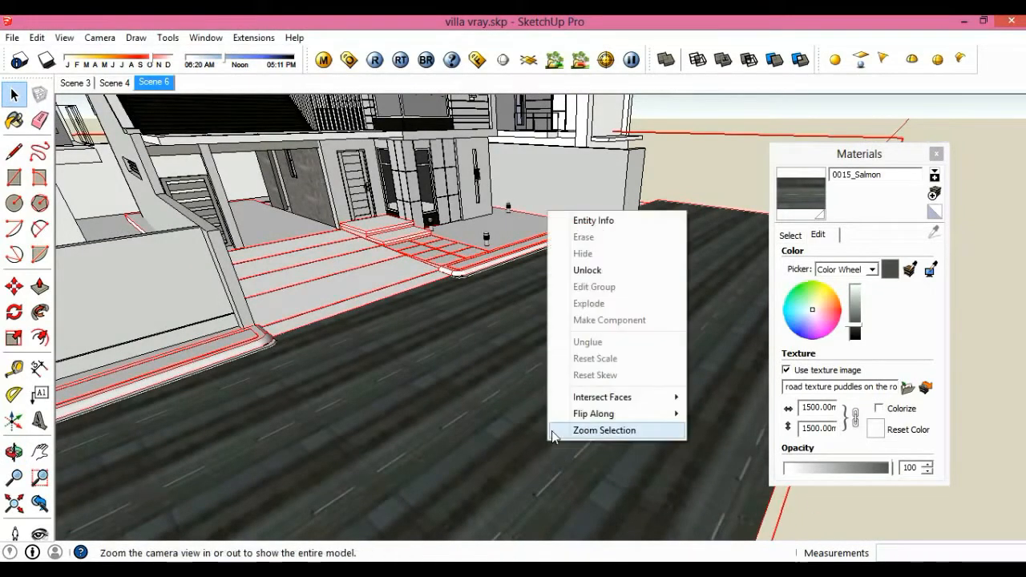
left_click(588, 270)
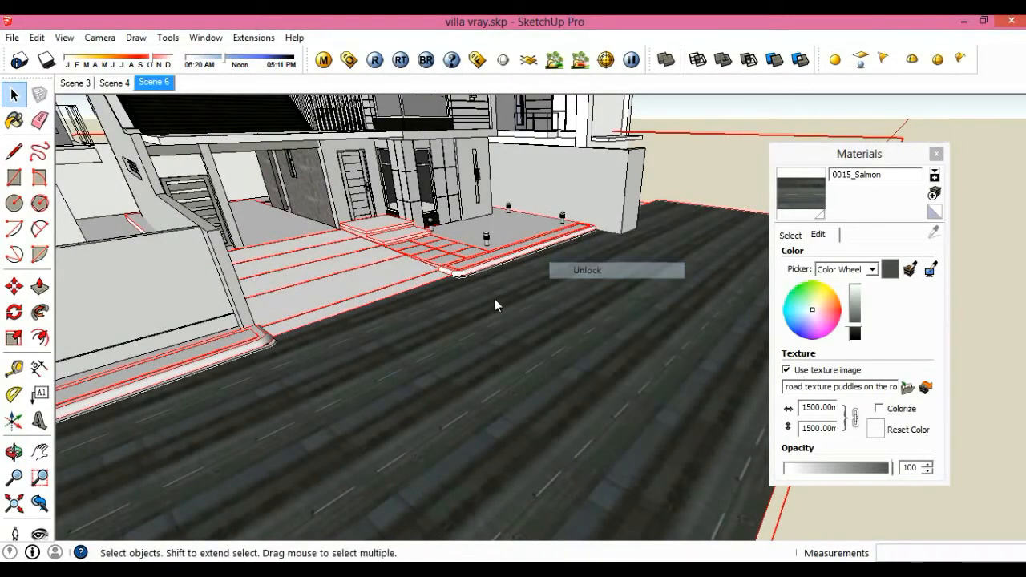
double_click(566, 410)
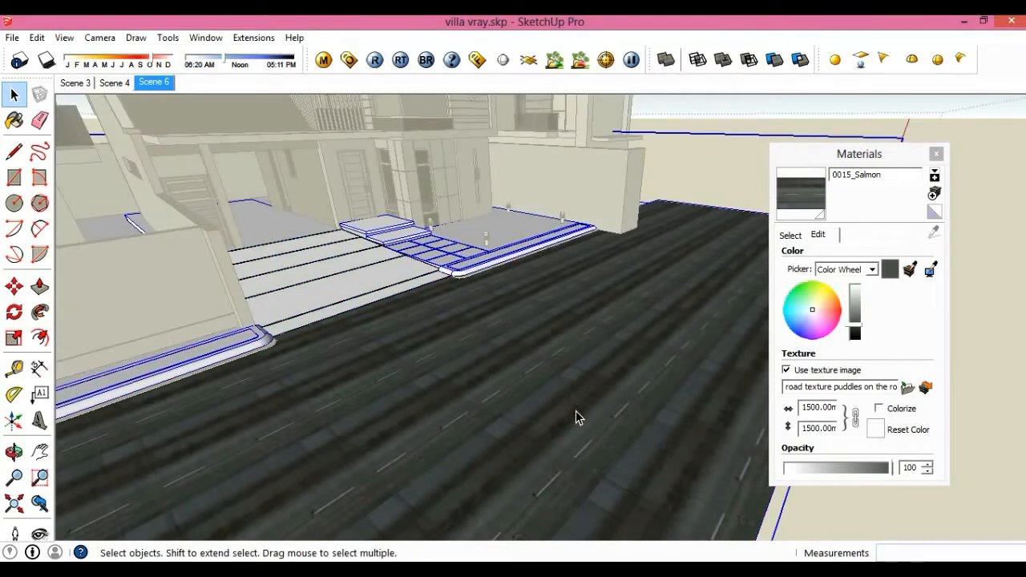
- Reposition the texture on the road face, enlarging it with the scale/rotate pin and shifting it along the road
right_click(572, 407)
mouse_move(653, 357)
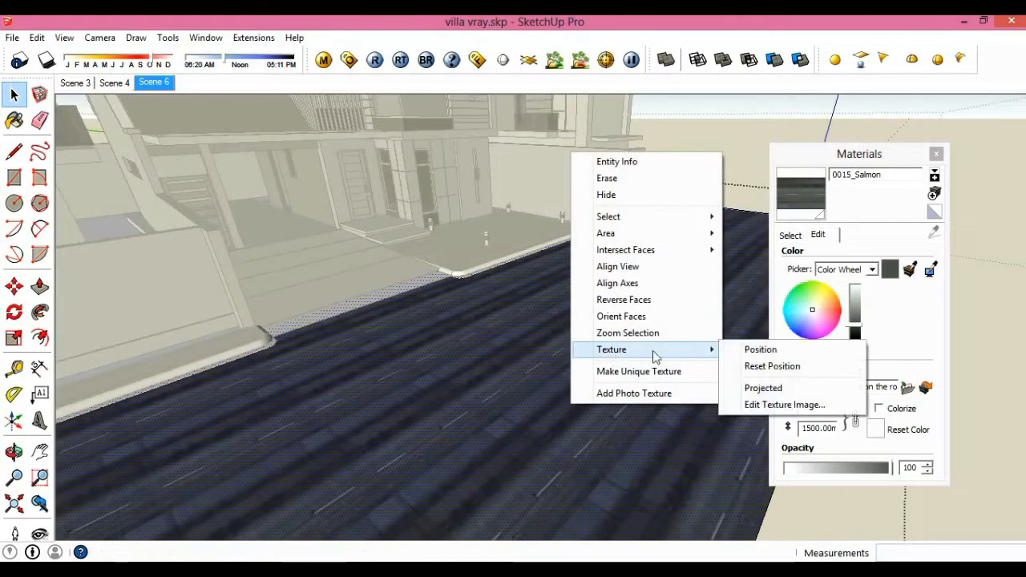
left_click(759, 350)
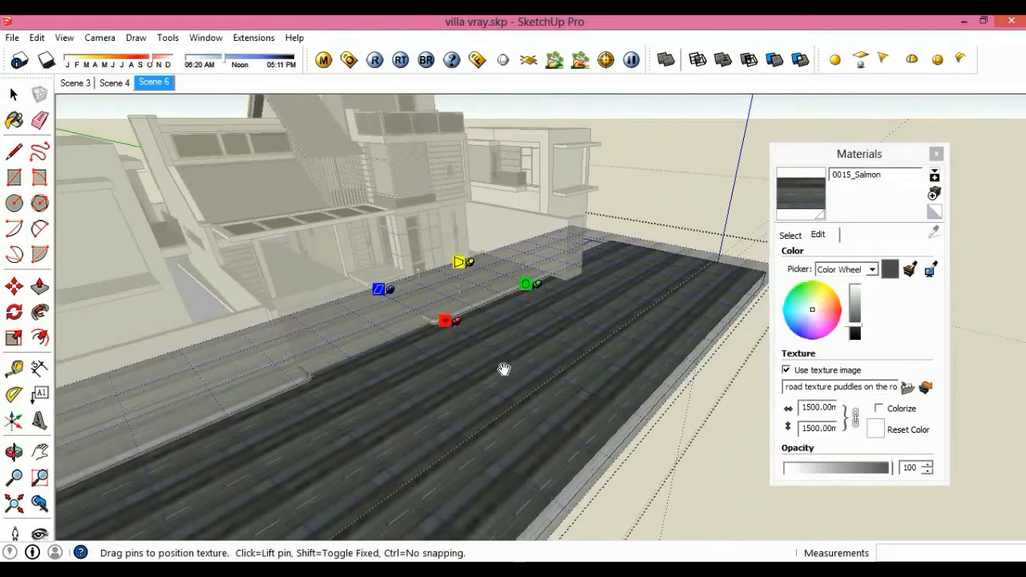
scroll(504, 369, "up", 2)
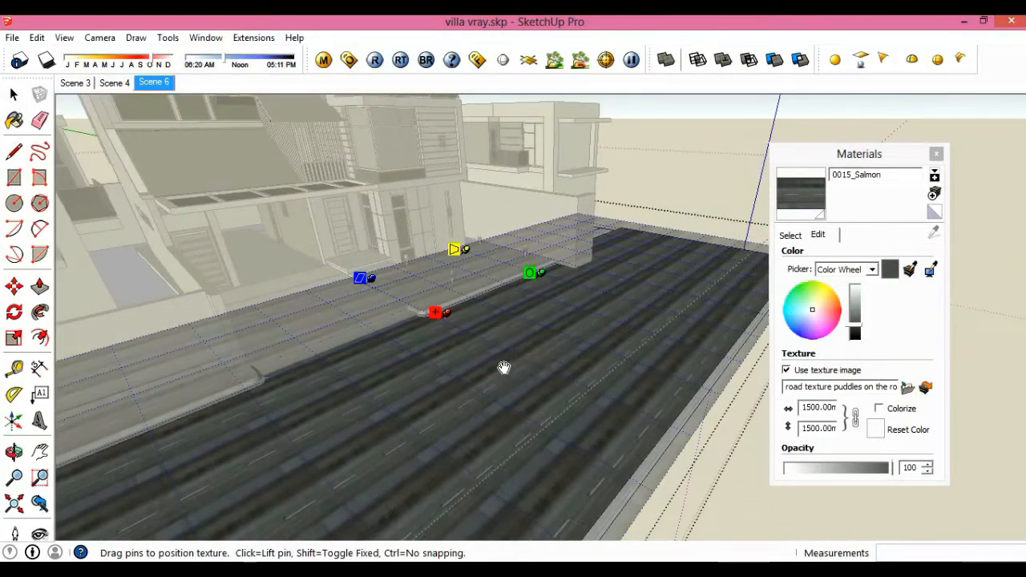
right_click(505, 369)
left_click(488, 380)
left_click_drag(548, 279, 653, 227)
left_click_drag(584, 374, 618, 393)
right_click(575, 353)
left_click(596, 362)
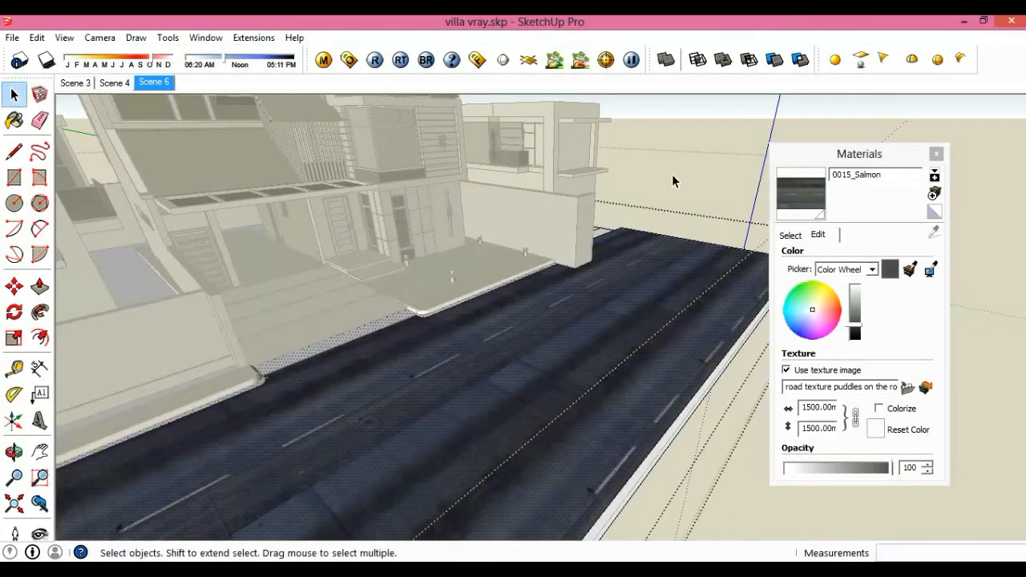
- Leave the ground group and sample the [0134_DimGray]1 material from the paved area in front of the house
middle_click_drag(417, 344, 663, 157)
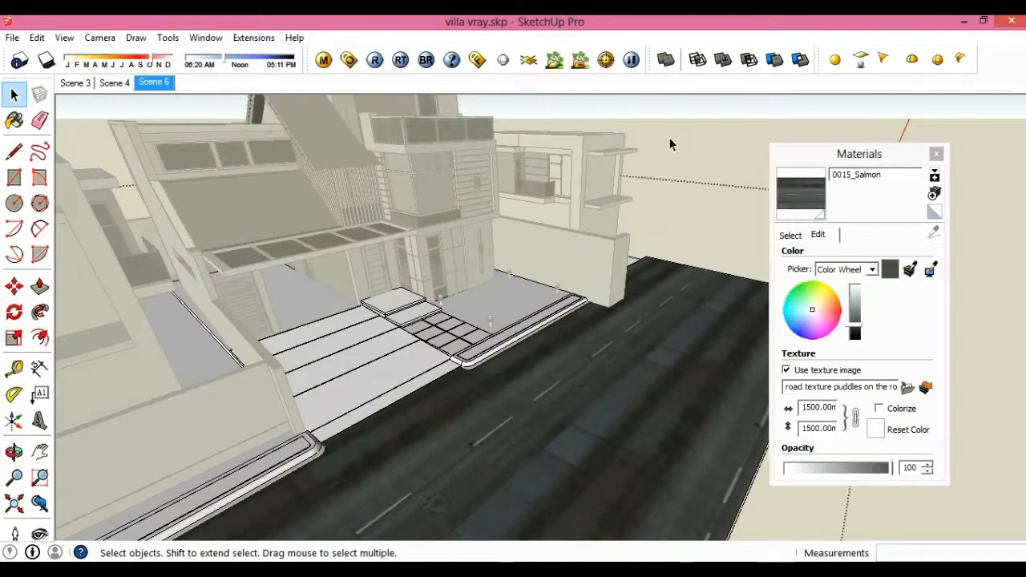
scroll(467, 373, "up", 2)
middle_click_drag(467, 373, 413, 374)
scroll(446, 355, "up", 4)
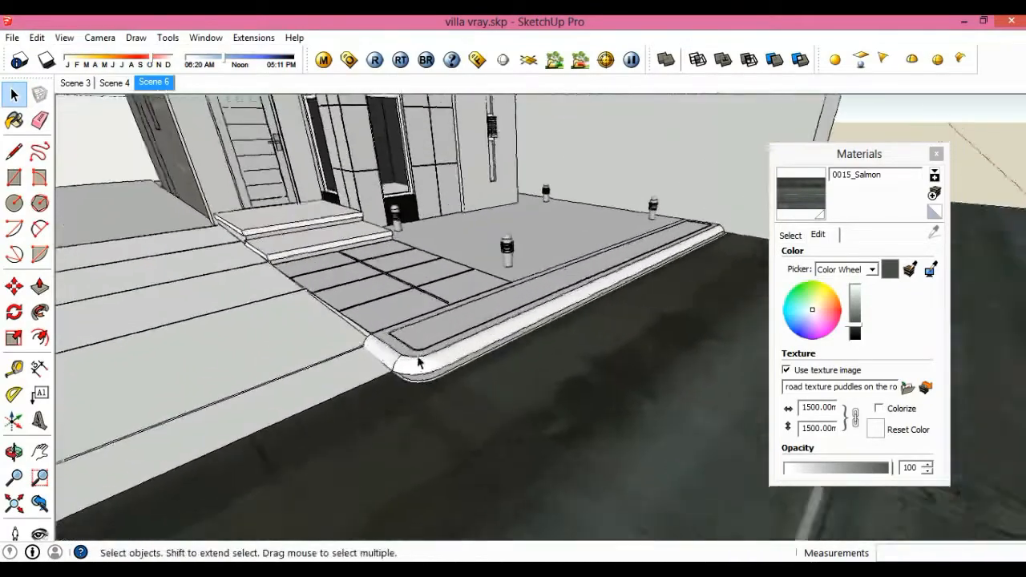
scroll(450, 385, "up", 3)
left_click(791, 235)
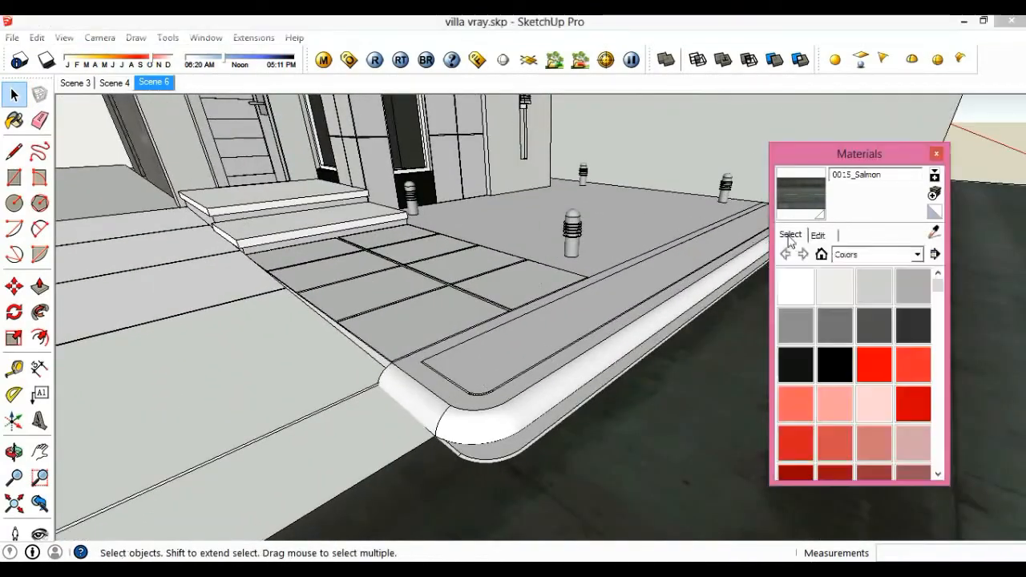
left_click(913, 287)
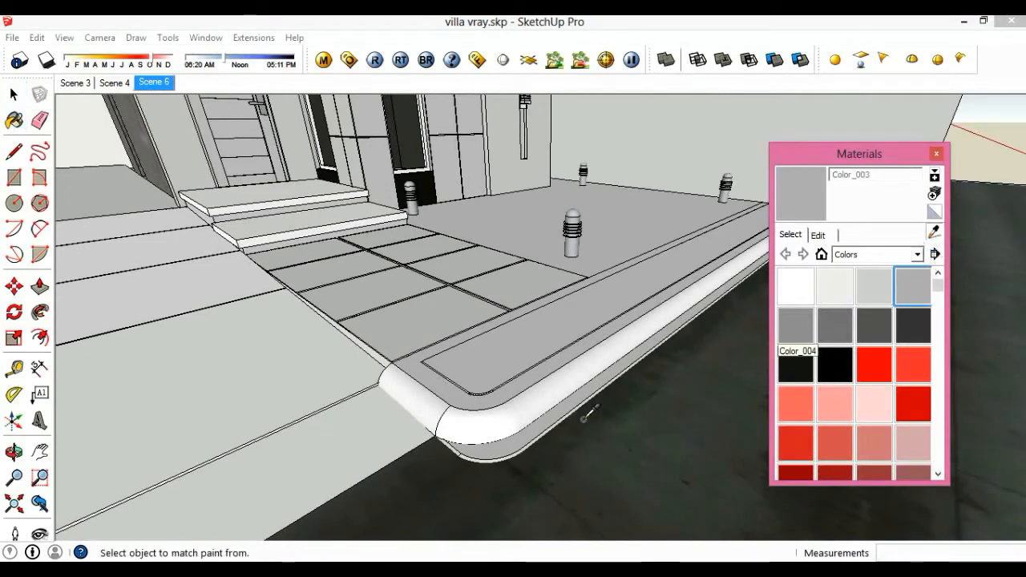
left_click(472, 232, "alt")
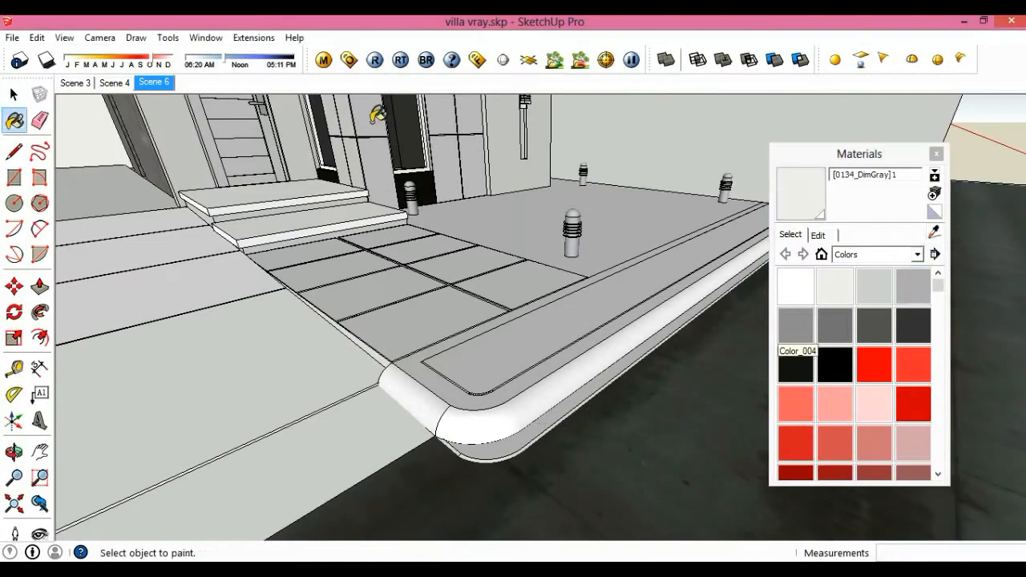
left_click(323, 59)
left_click_drag(713, 269, 714, 168)
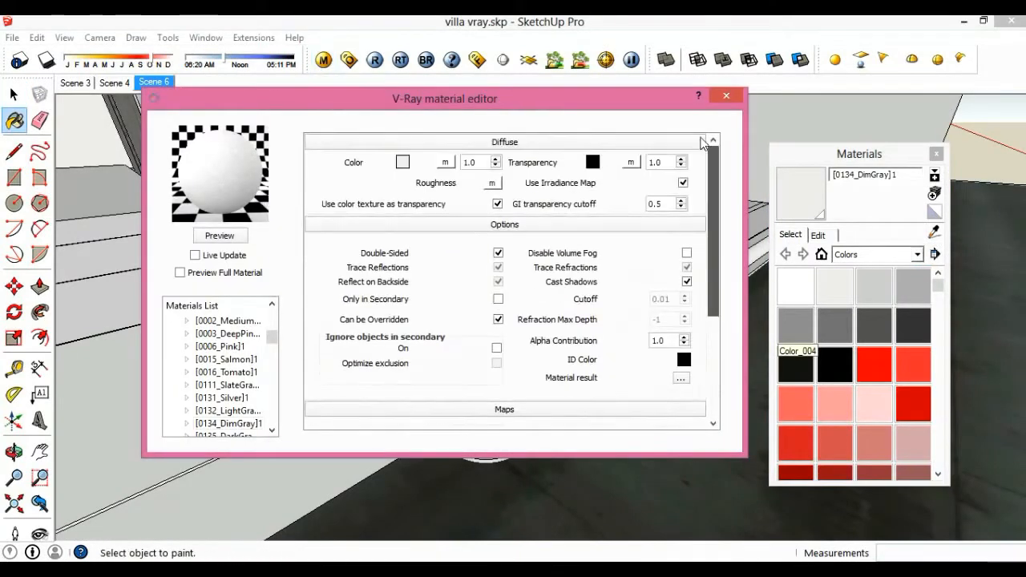
left_click(446, 163)
left_click(431, 232)
left_click(408, 290)
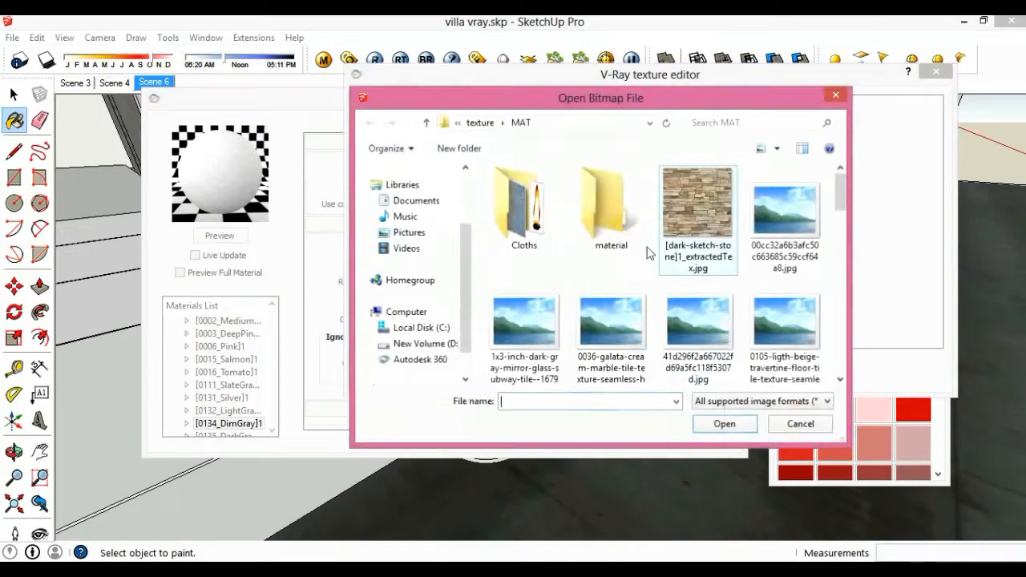
left_click_drag(845, 205, 842, 280)
double_click(609, 197)
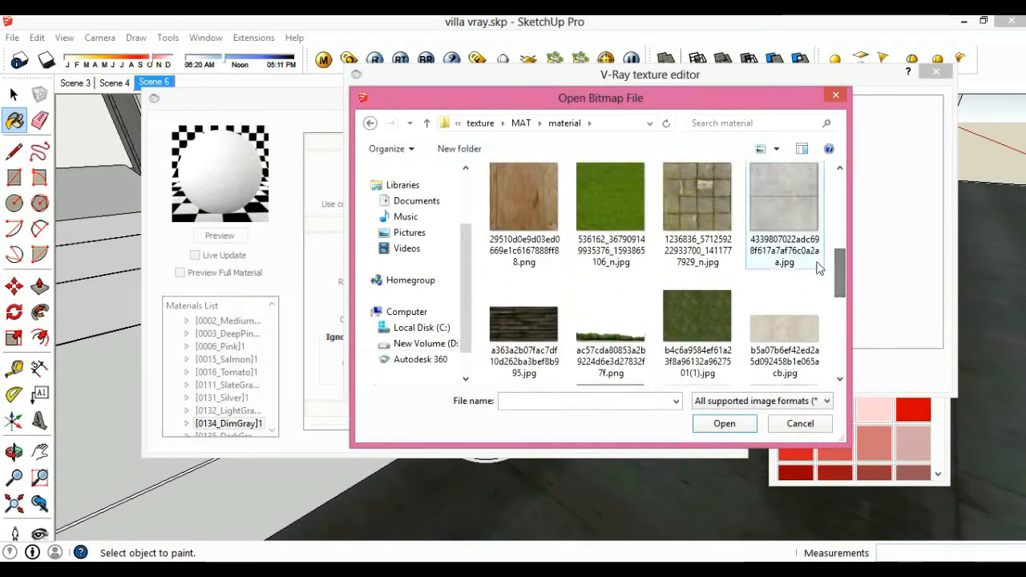
left_click(784, 208)
left_click(725, 425)
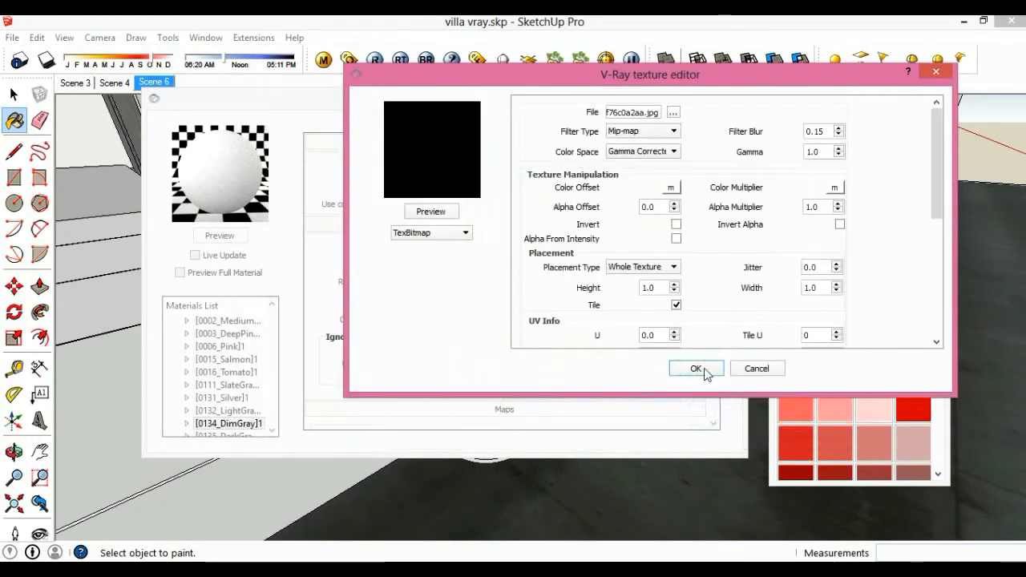
left_click(698, 369)
left_click(219, 238)
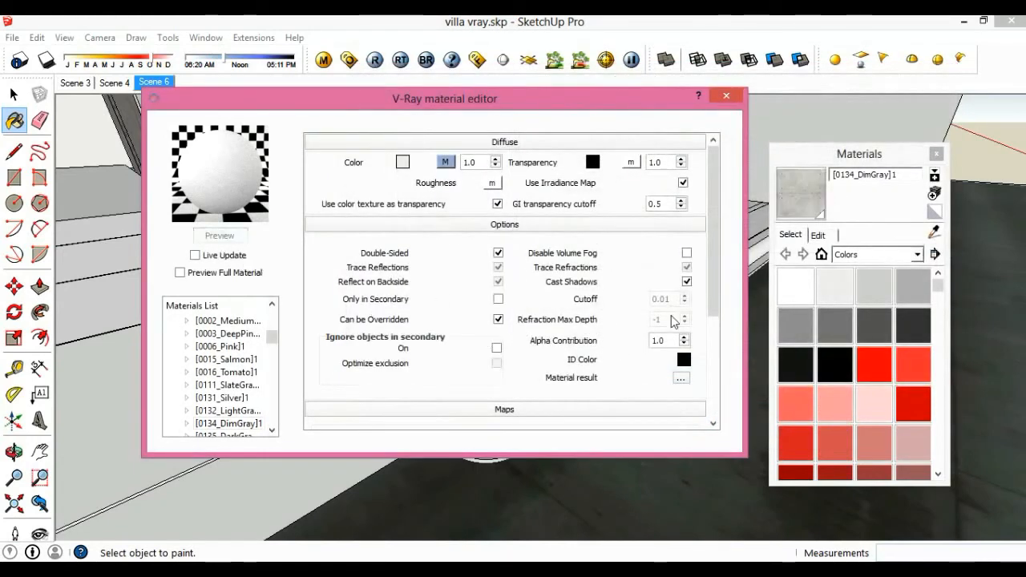
left_click_drag(711, 295, 717, 397)
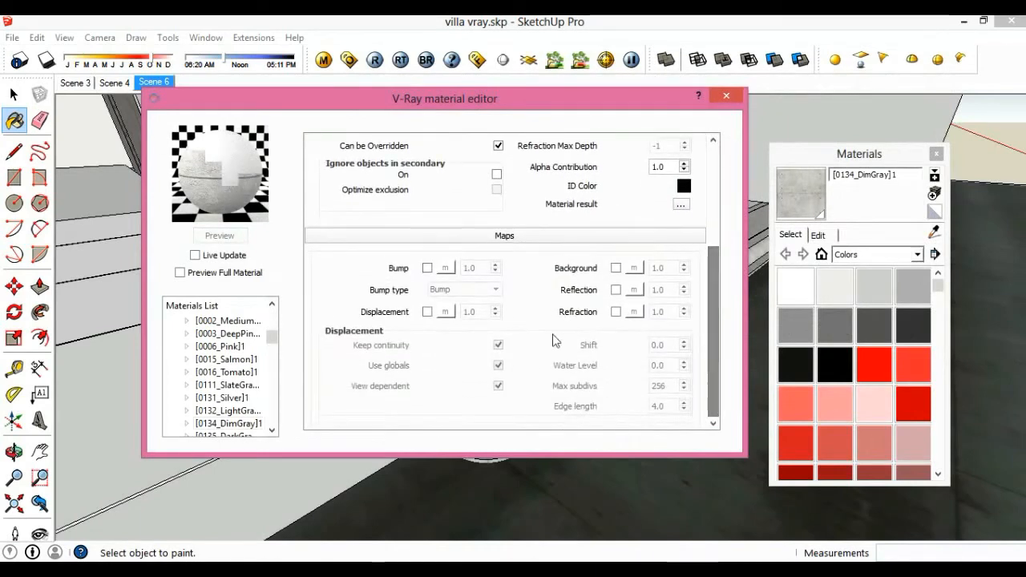
left_click(428, 269)
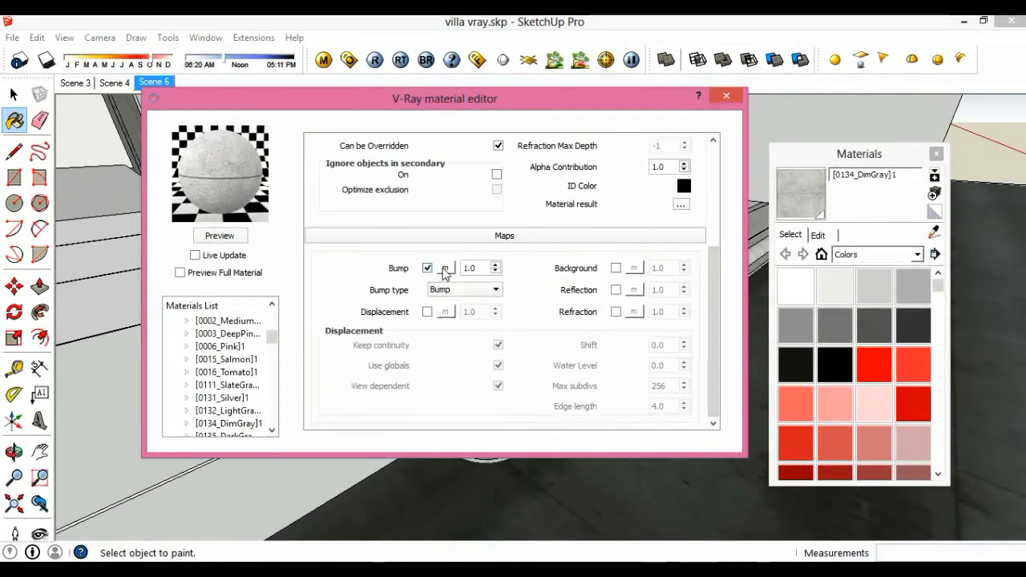
left_click(445, 268)
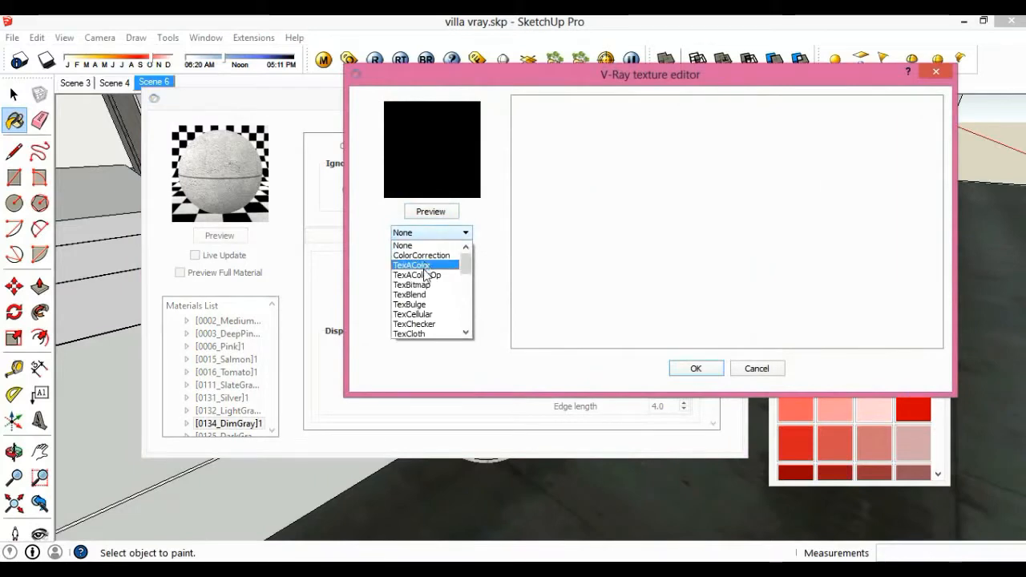
left_click(425, 285)
scroll(825, 248, "down", 5)
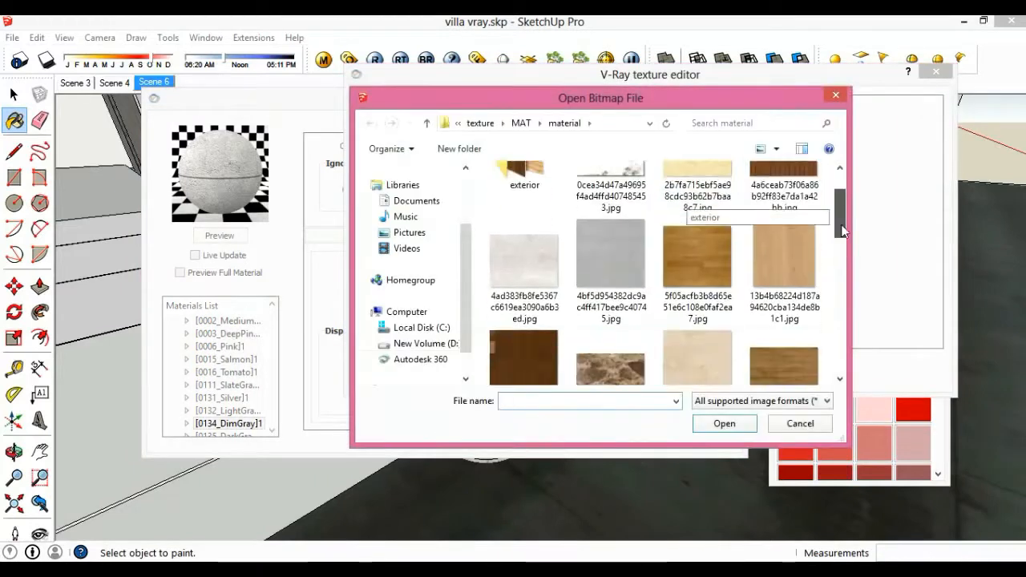
left_click(790, 217)
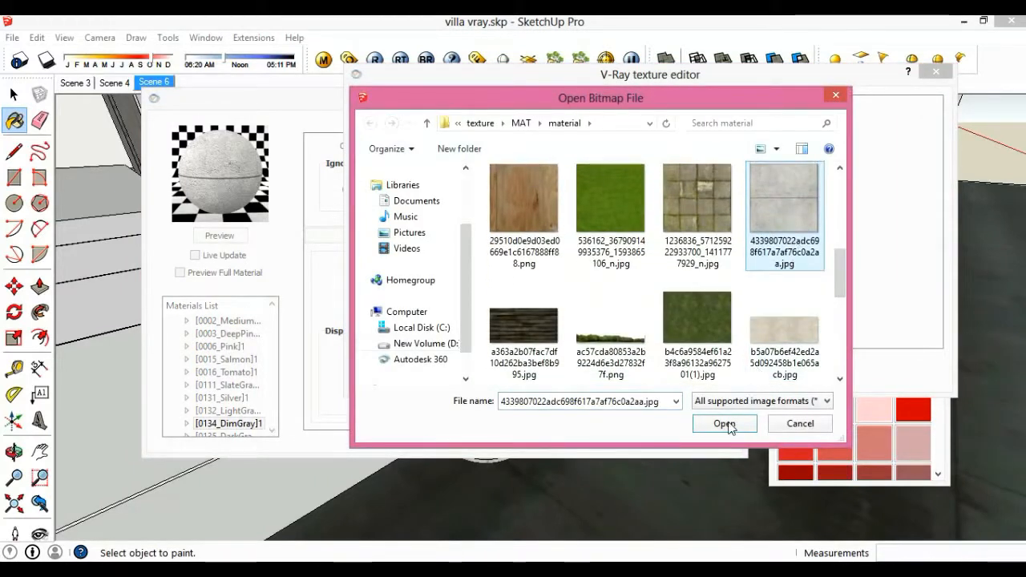
left_click(725, 424)
left_click(695, 364)
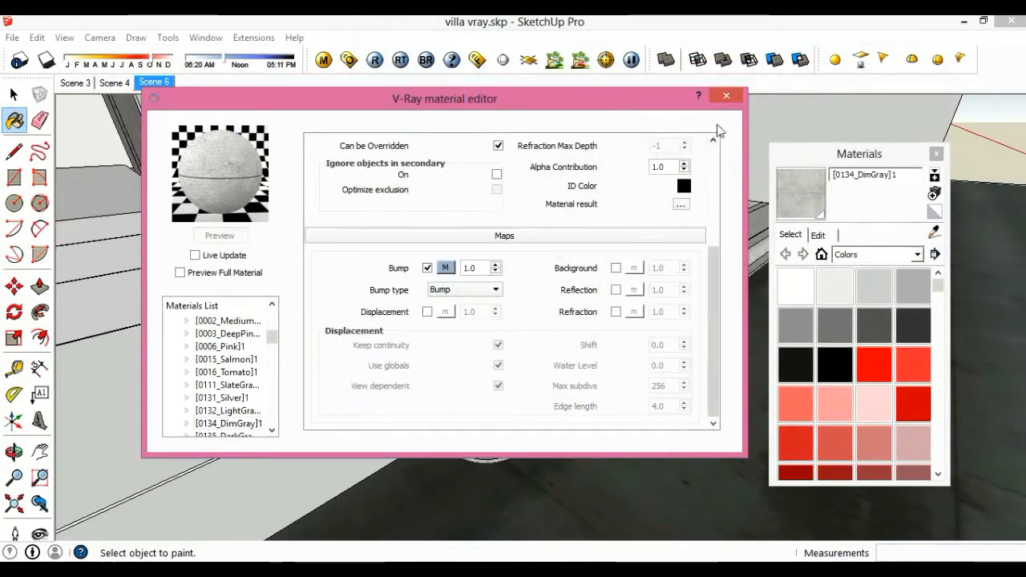
- Close the V-Ray material editor and set the texture size of [0134_DimGray]1 to 300 mm
left_click(727, 97)
scroll(562, 328, "up", 5)
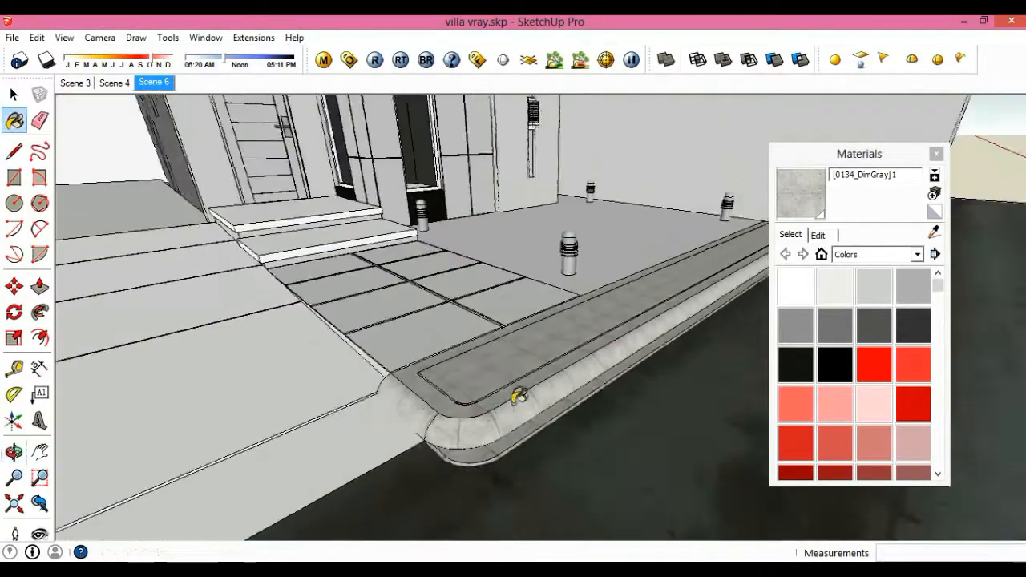
middle_click_drag(516, 399, 758, 323)
left_click(825, 237)
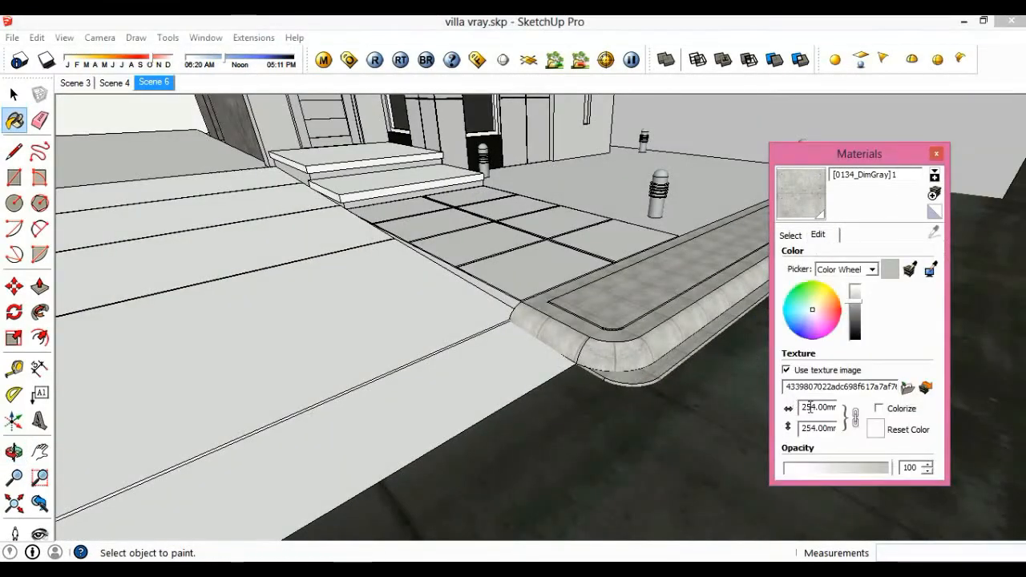
type("300")
key("Return")
mouse_move(657, 354)
middle_mouse_down()
mouse_move(637, 426)
mouse_move(632, 414)
mouse_move(499, 394)
mouse_move(595, 396)
middle_mouse_up()
key("space")
- Sample the [0016_Tomato]1 material from the driveway paving beside the entrance steps
left_click(790, 235)
left_click(918, 295)
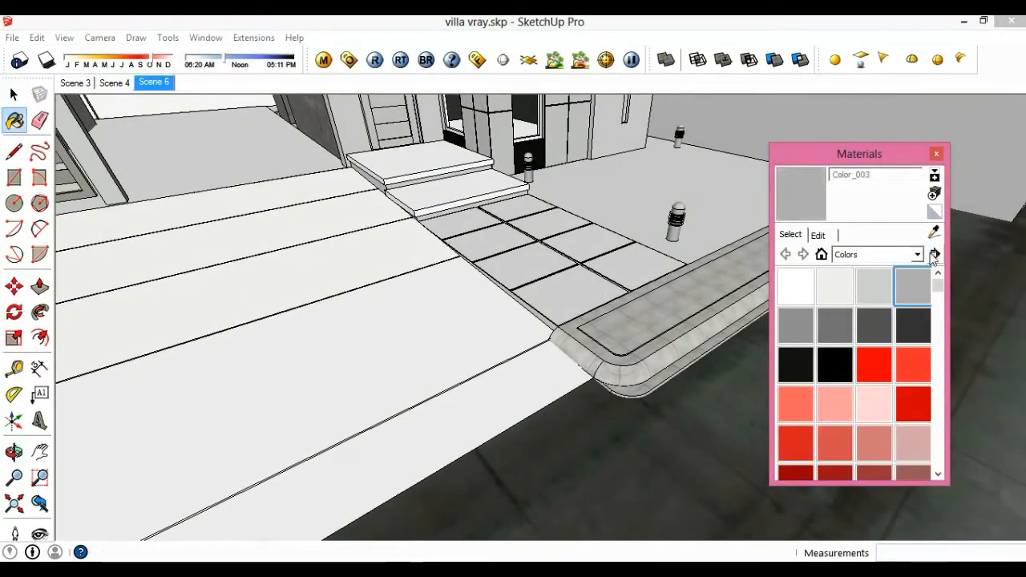
left_click(934, 232)
left_click(493, 292)
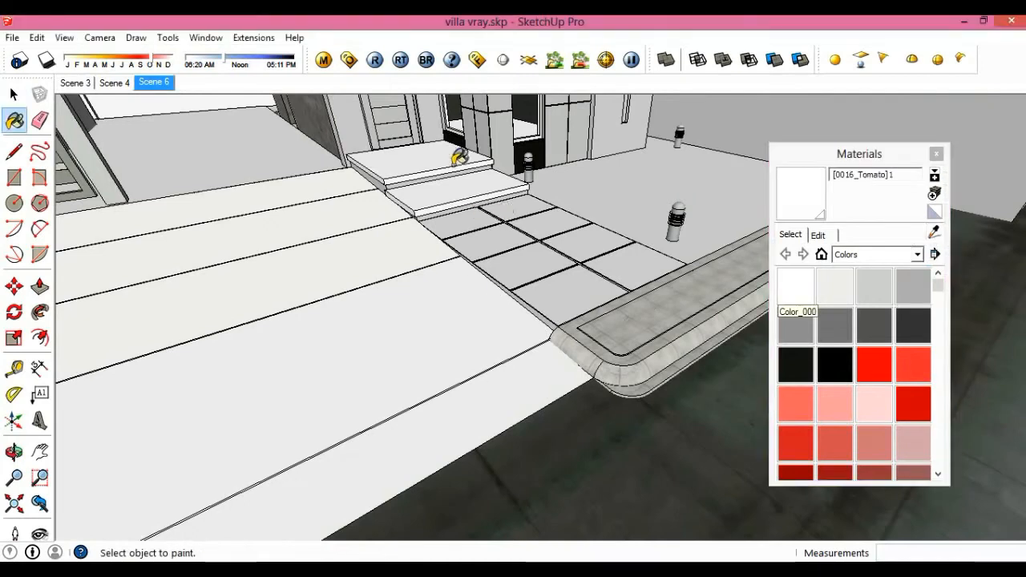
- Assign df2345afc49b977f9fd9e292d0af3fab.jpg from the material folder as the V-Ray diffuse bitmap of [0016_Tomato]1 and update the material preview
left_click(323, 60)
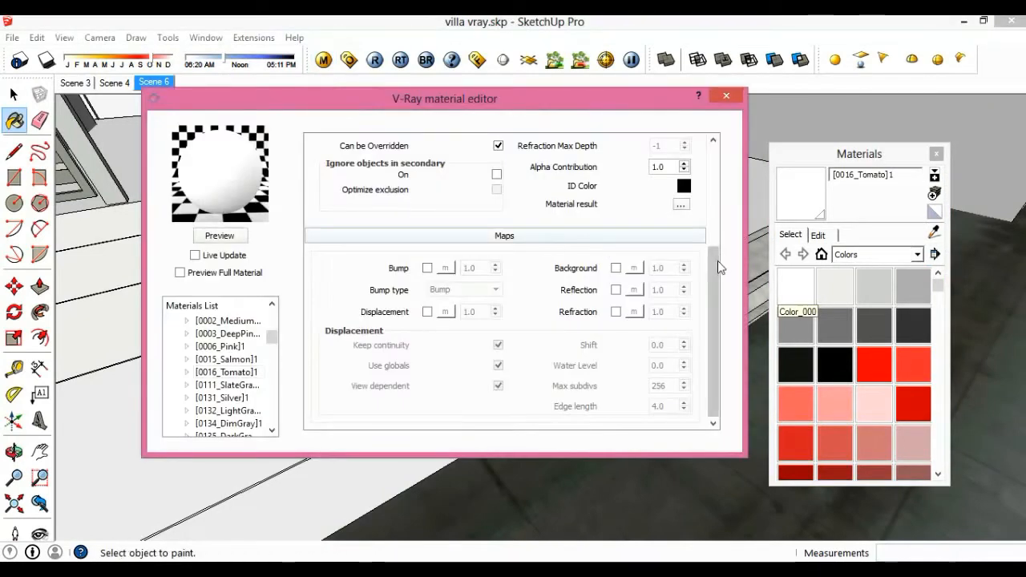
scroll(718, 260, "up", 3)
scroll(706, 186, "up", 1)
left_click(446, 163)
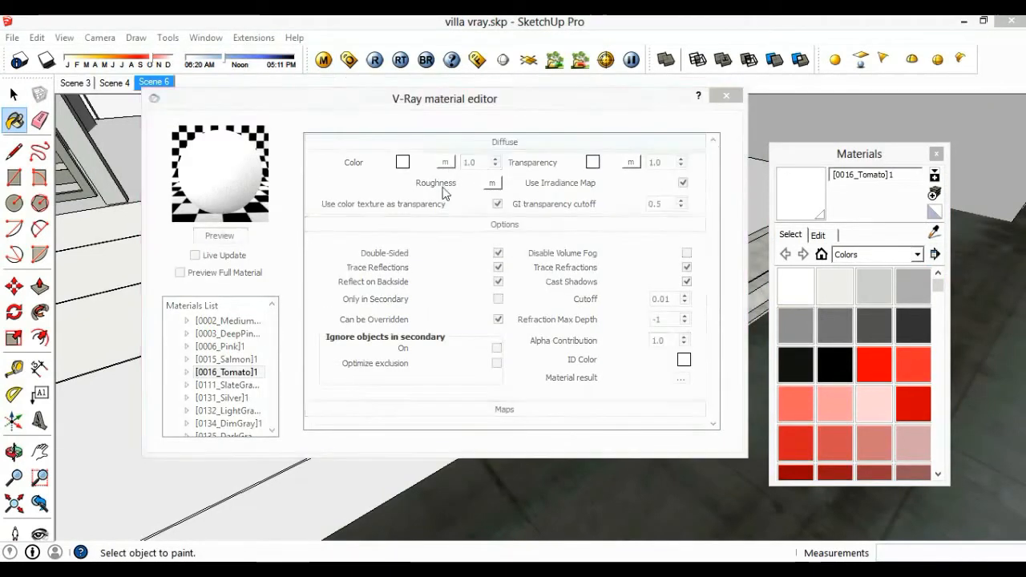
left_click(437, 233)
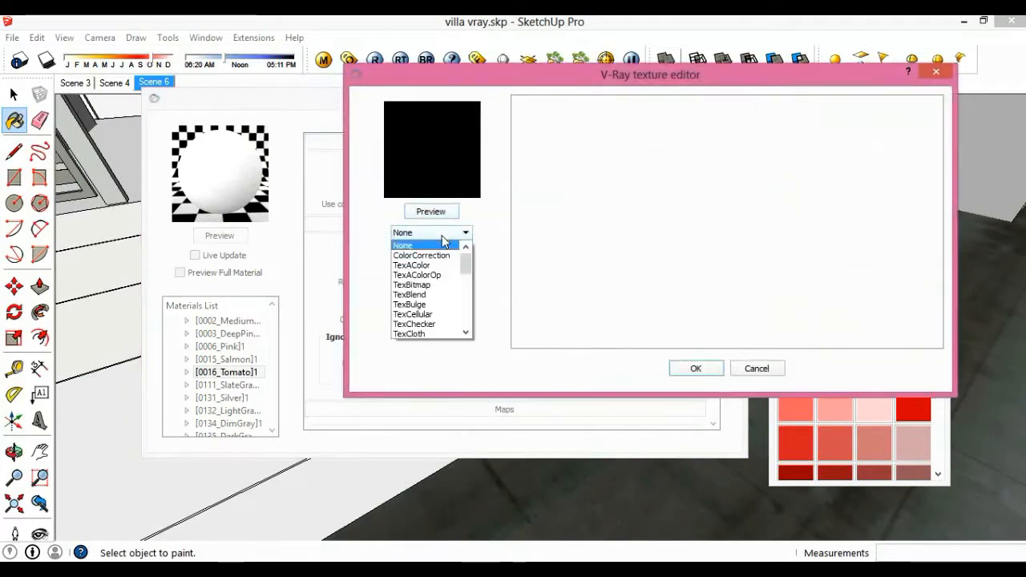
left_click(425, 281)
scroll(818, 241, "up", 2)
scroll(822, 241, "down", 4)
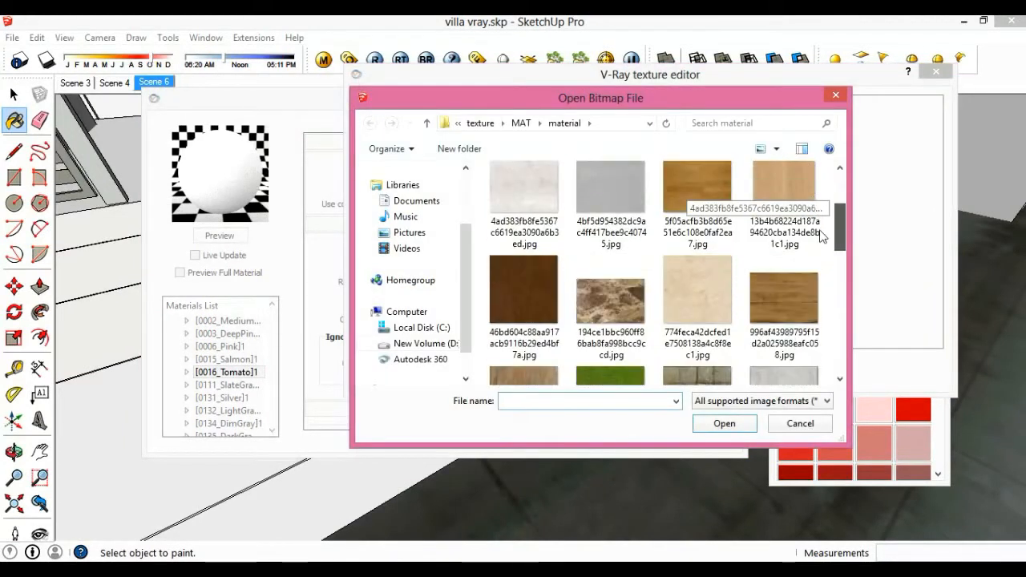
scroll(822, 250, "down", 4)
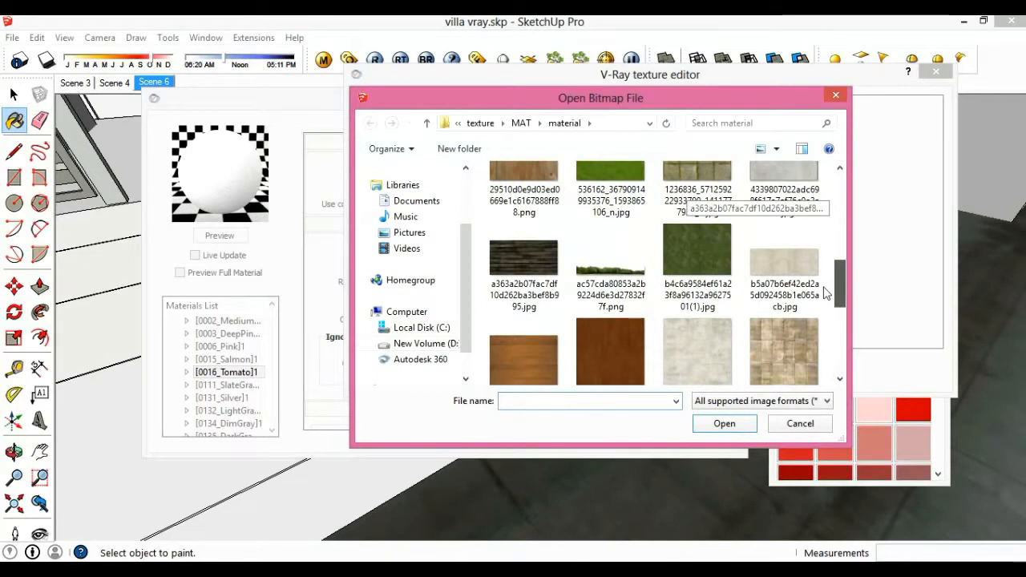
scroll(825, 294, "down", 4)
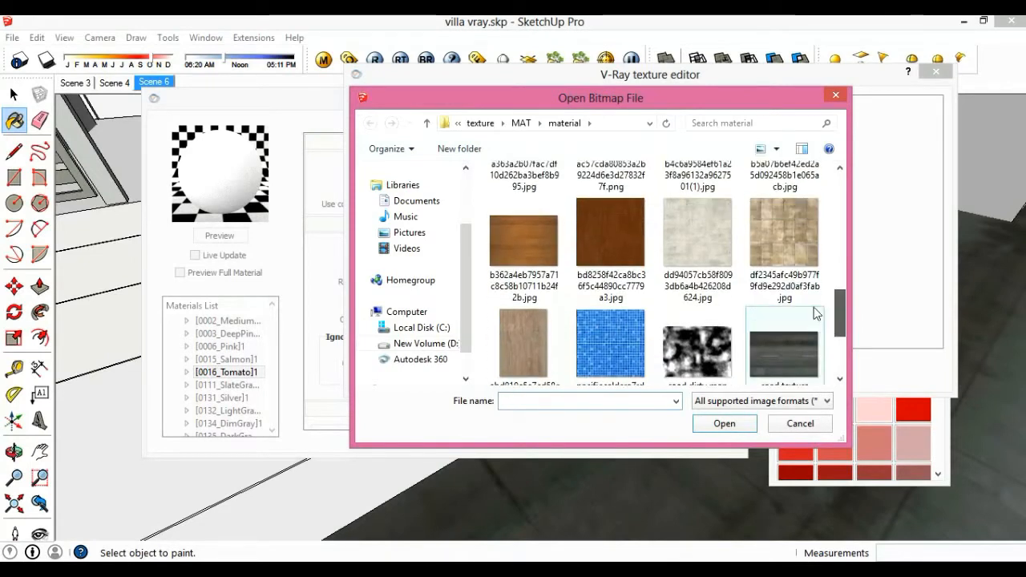
left_click(779, 260)
left_click(724, 423)
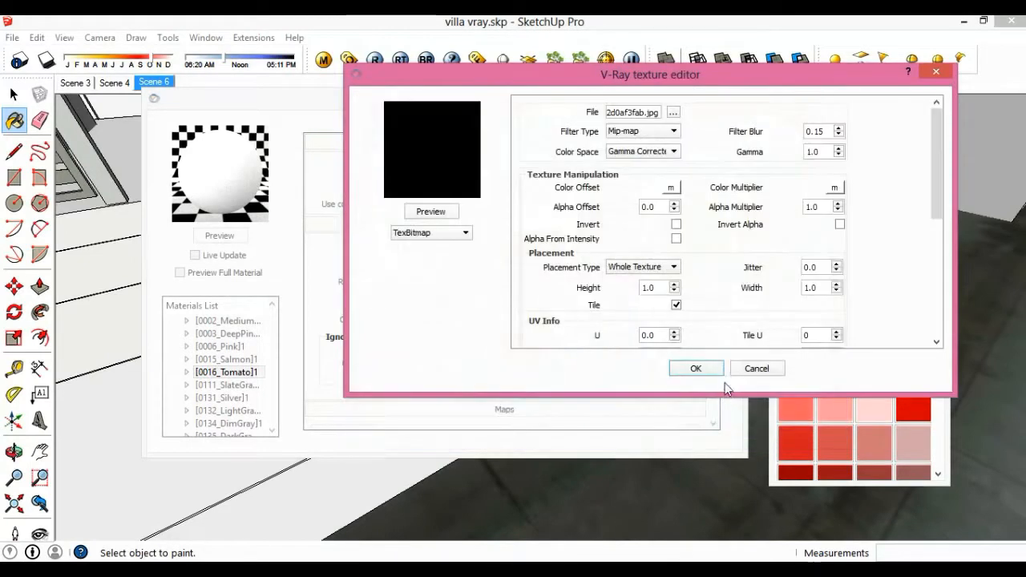
left_click(694, 366)
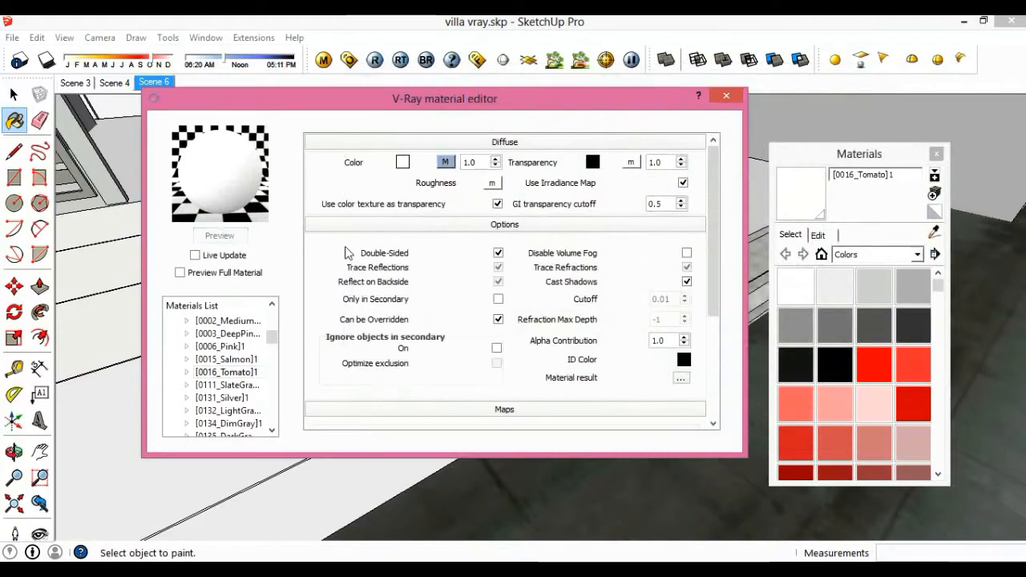
left_click_drag(559, 105, 606, 141)
- Enable the bump map of [0016_Tomato]1 with the bitmap df2345afc49b977f9fd9e292d0af3fab.jpg, refresh the preview and close the material editor
scroll(760, 364, "down", 4)
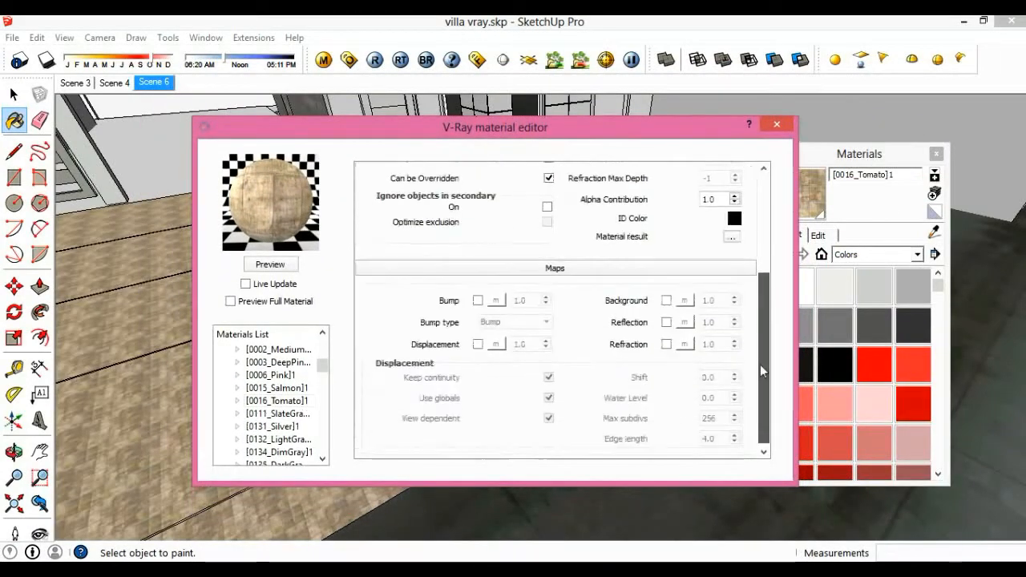
left_click(478, 300)
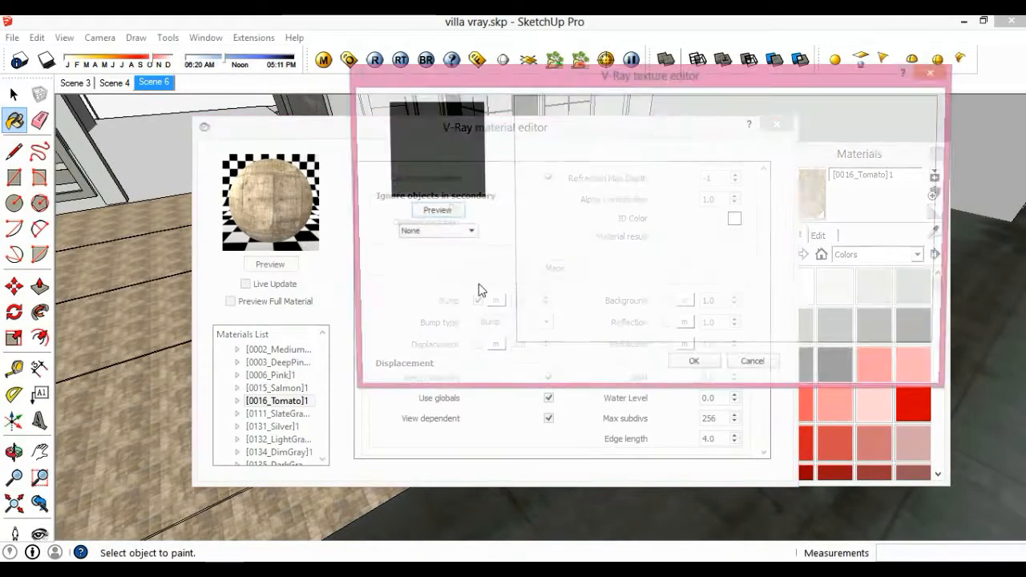
left_click(463, 233)
left_click(449, 284)
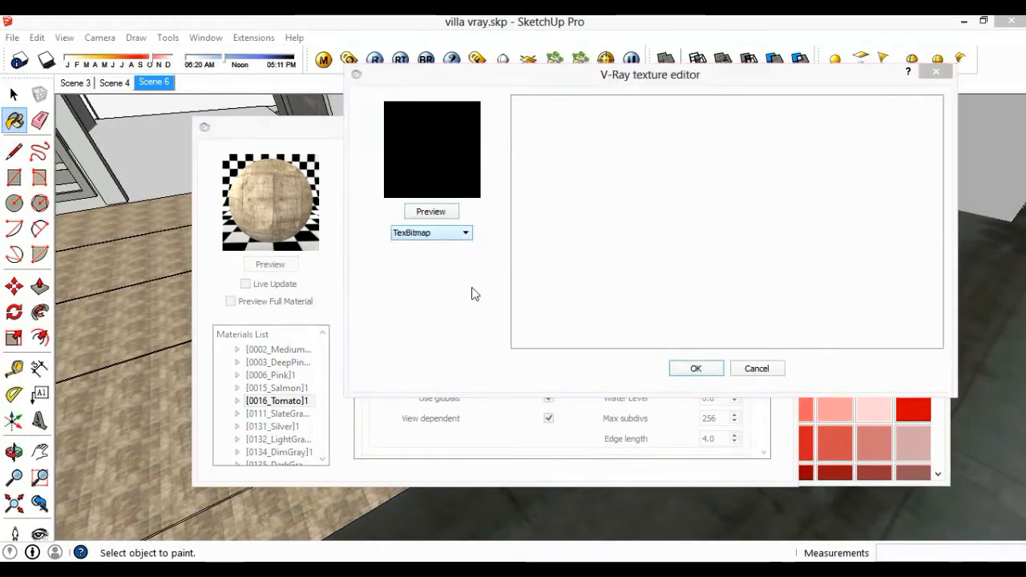
left_click_drag(835, 223, 840, 319)
left_click(784, 313)
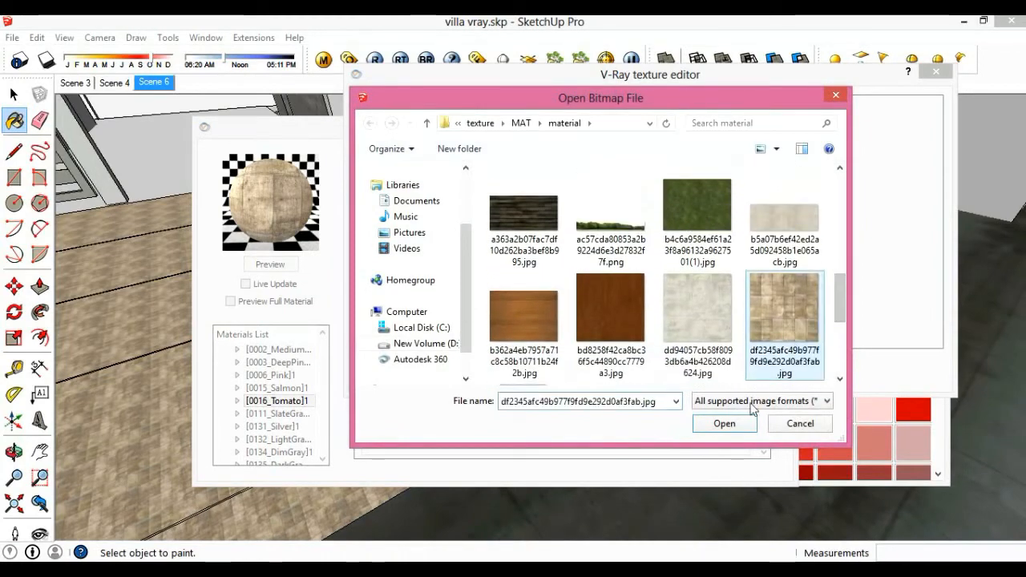
left_click(724, 423)
left_click(693, 366)
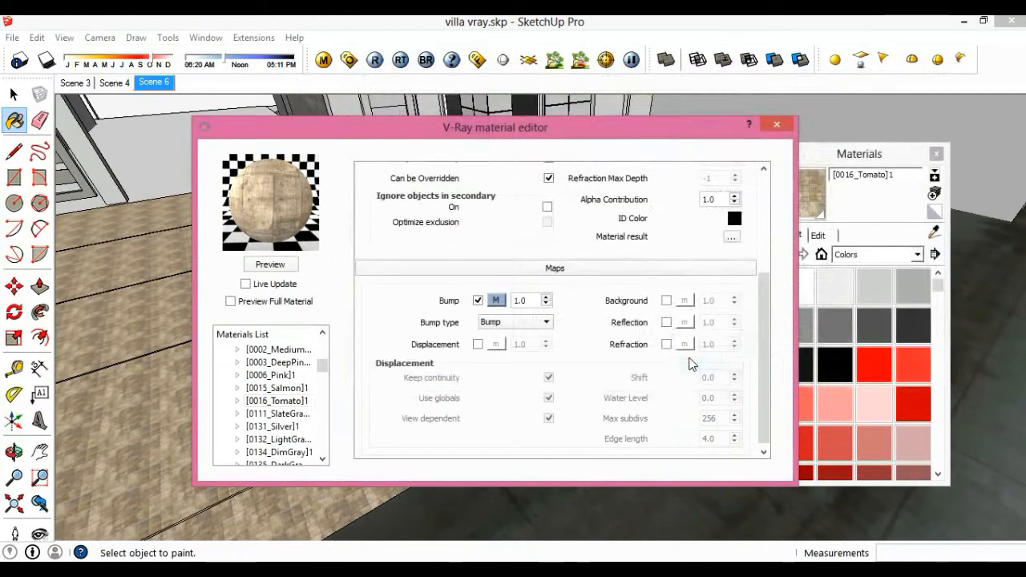
left_click(284, 264)
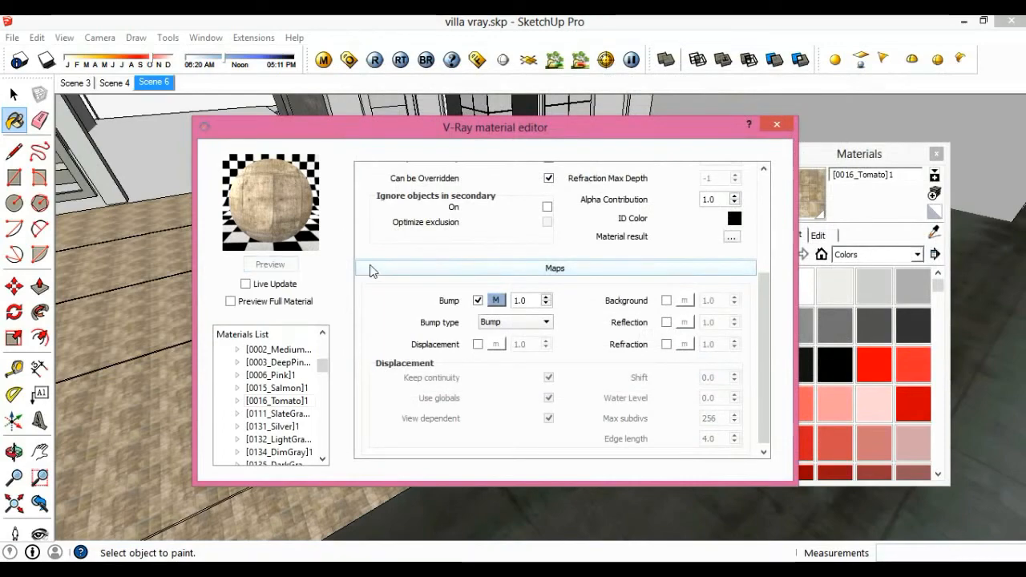
left_click(768, 130)
- Try texture sizes of 800 and 1500 mm for [0016_Tomato]1 on the driveway and settle on 1200 mm
middle_click_drag(447, 351, 732, 296)
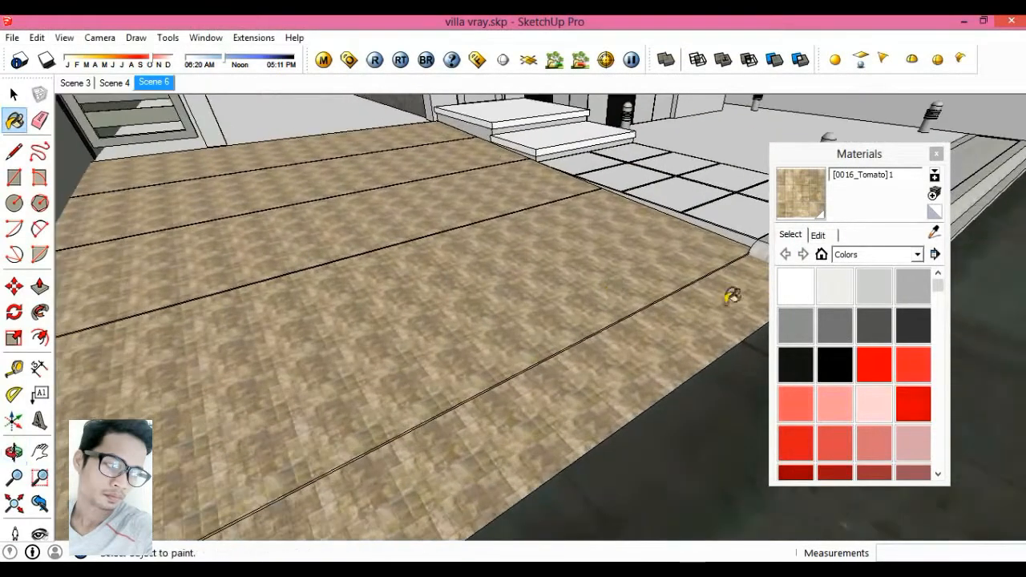
left_click(818, 235)
double_click(825, 407)
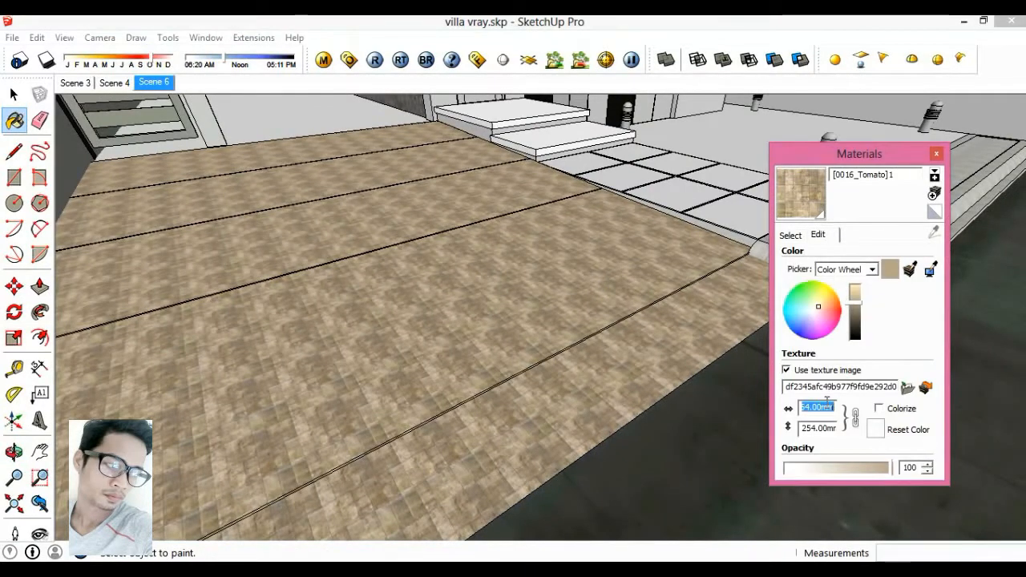
type("800")
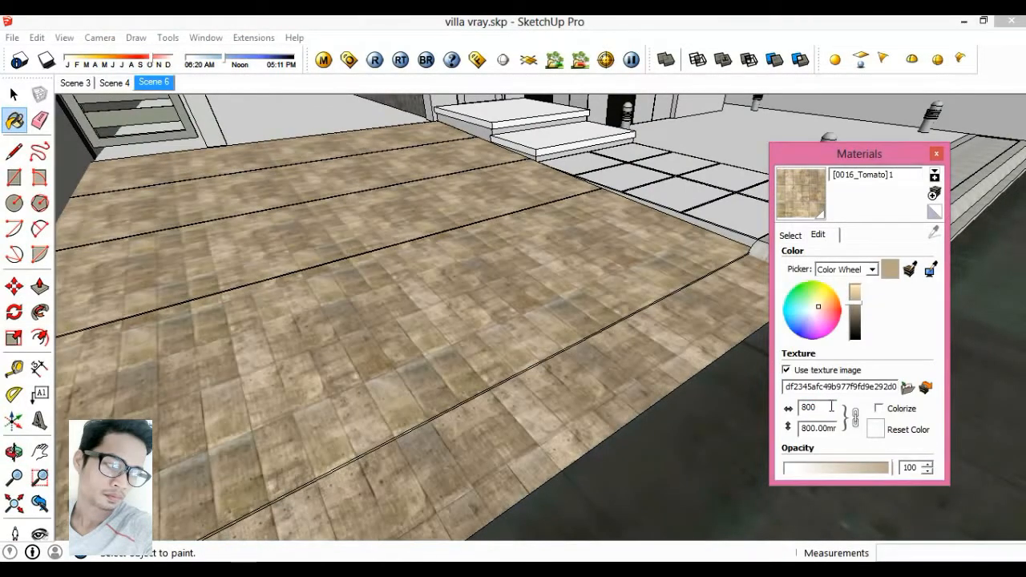
type("1500")
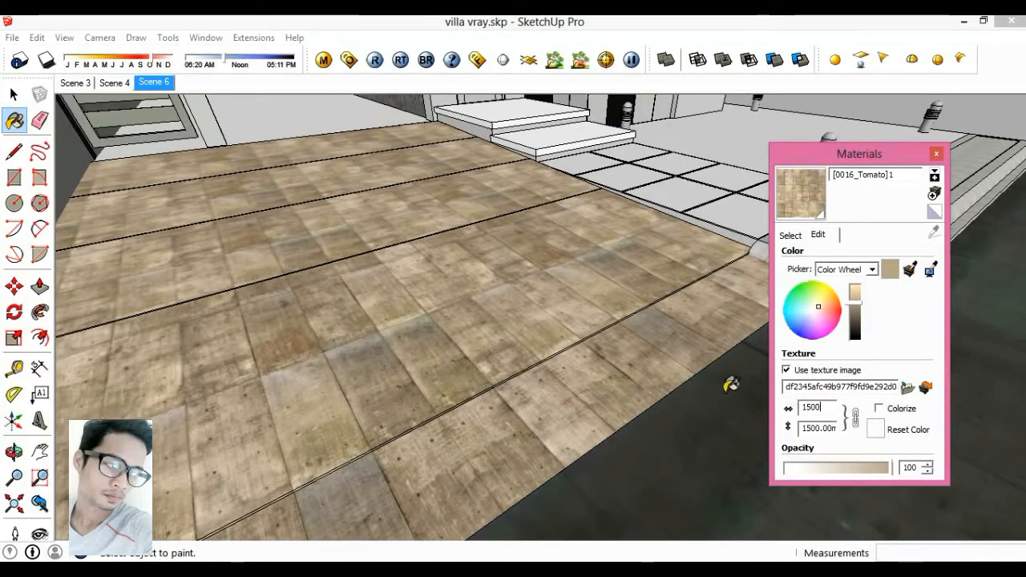
type("120")
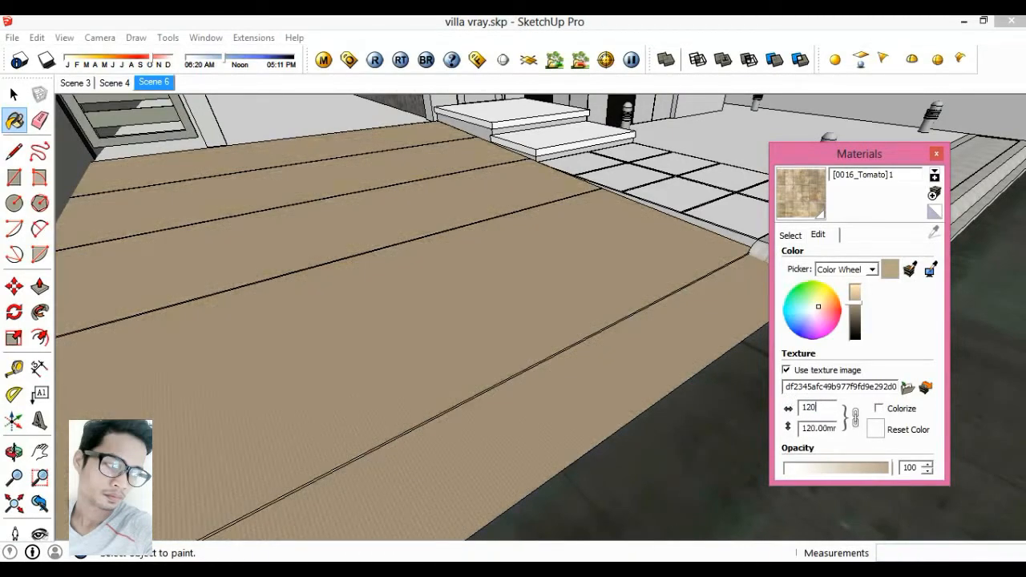
type("0")
scroll(488, 385, "down", 4)
key("space")
- Sample the [0111_SlateGray]1 material from the walkway slabs below the entrance steps and bring it up in the V-Ray material editor
middle_click_drag(621, 426, 521, 457)
middle_click_drag(541, 464, 543, 360)
scroll(620, 342, "up", 3)
scroll(550, 363, "up", 2)
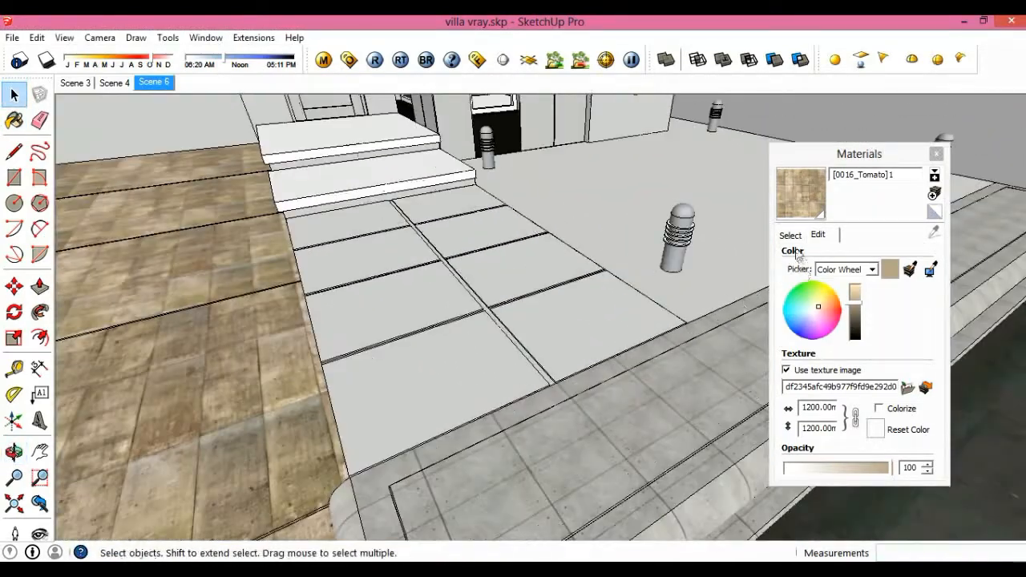
left_click(791, 235)
left_click(912, 287)
middle_click_drag(417, 363, 425, 367)
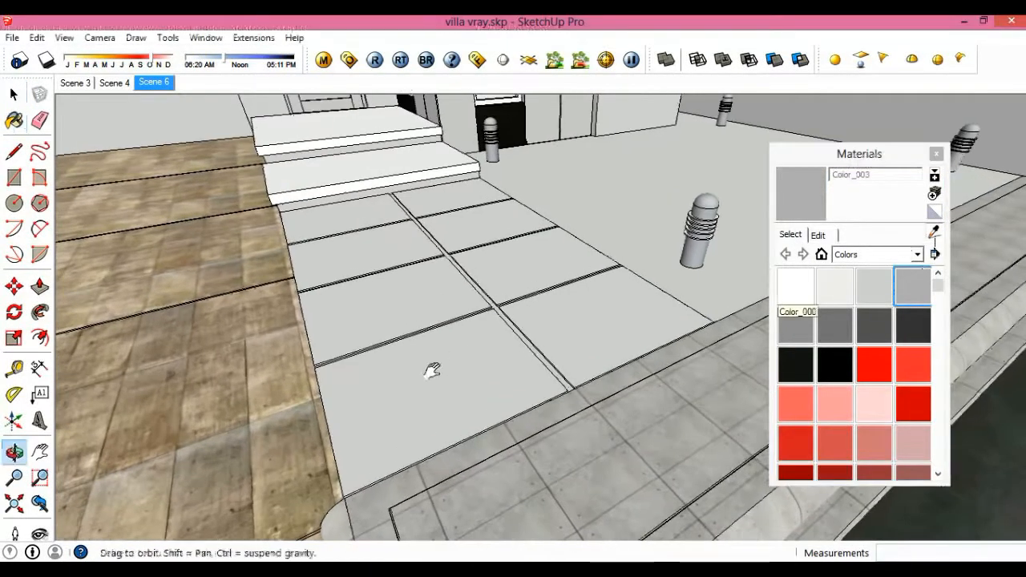
scroll(442, 366, "up", 3)
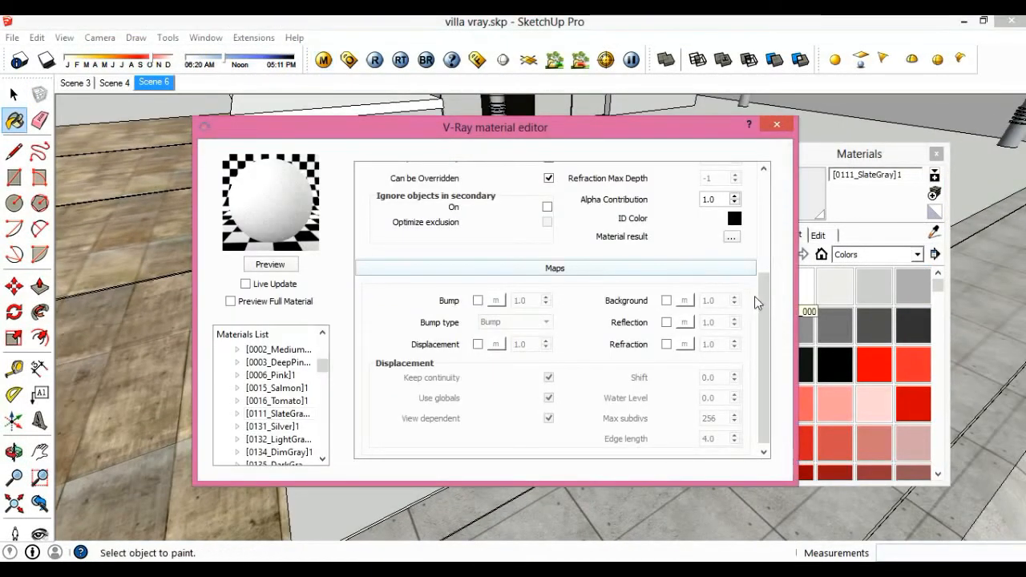
- Assign dd94057cb58f8093db6a4b426208d624.jpg from the material folder as the V-Ray diffuse bitmap of [0111_SlateGray]1
left_click_drag(754, 296, 759, 198)
left_click(496, 192)
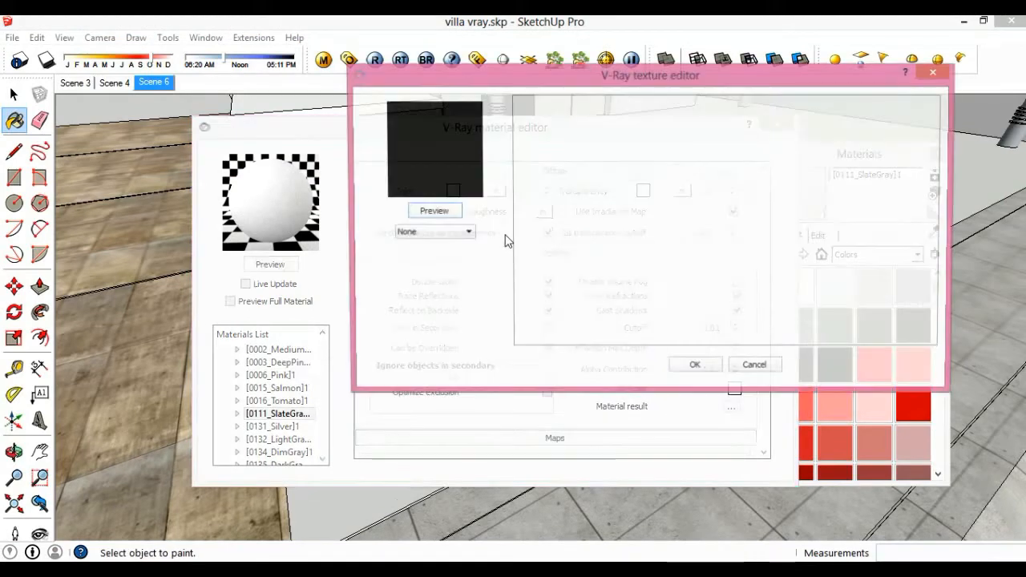
left_click(463, 232)
left_click(437, 285)
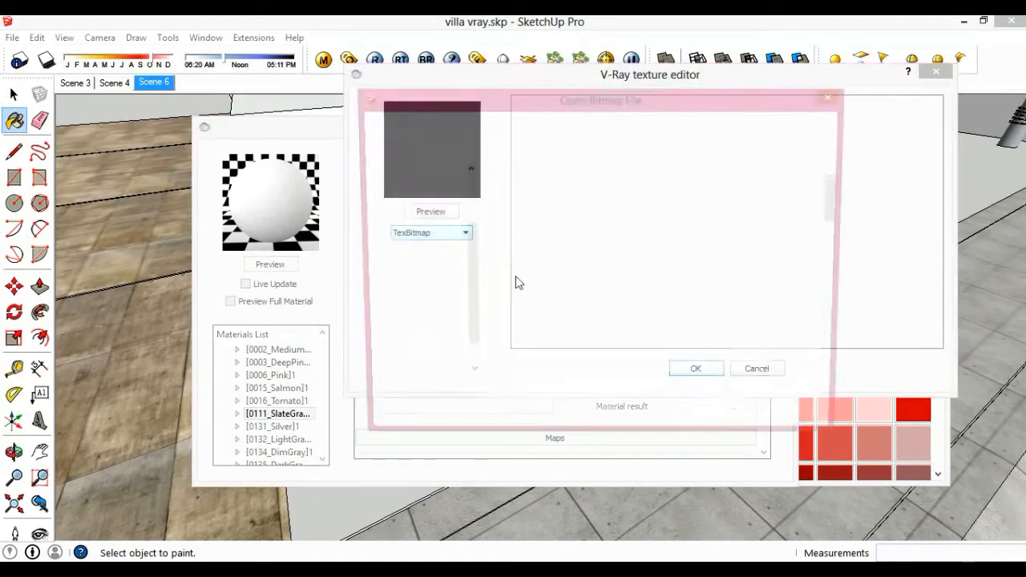
left_click_drag(834, 203, 834, 299)
left_click(697, 320)
left_click(724, 424)
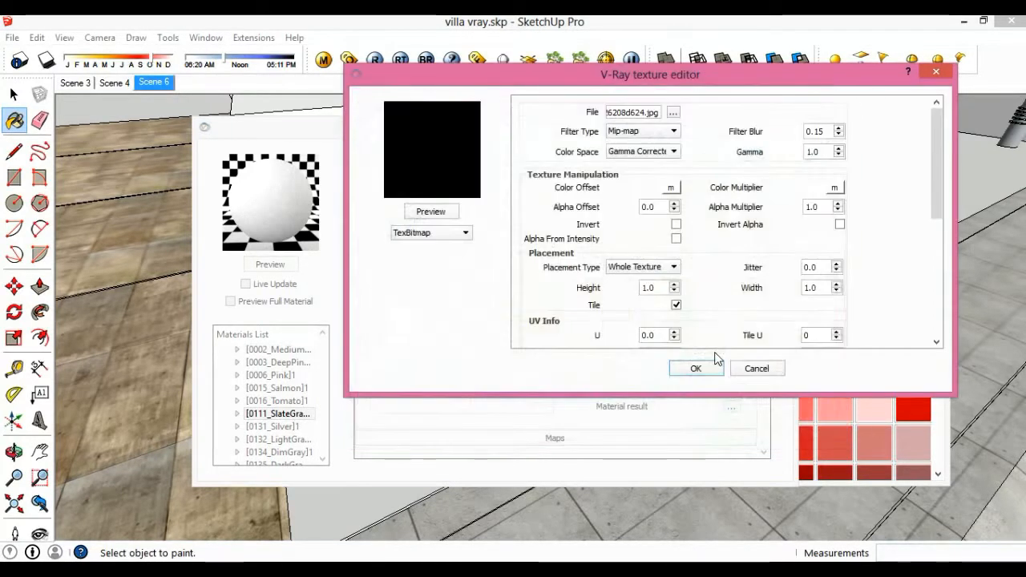
left_click(697, 366)
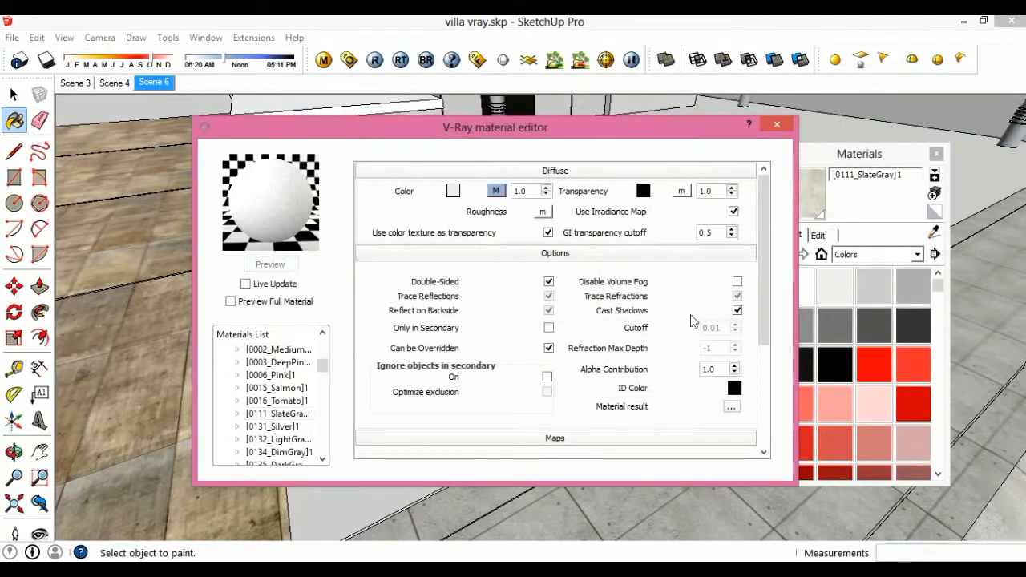
- Enable the bump map of [0111_SlateGray]1 with the bitmap dd94057cb58f8093db6a4b426208d624.jpg and update the material preview
left_click_drag(766, 288, 760, 361)
left_click(478, 340)
left_click(496, 340)
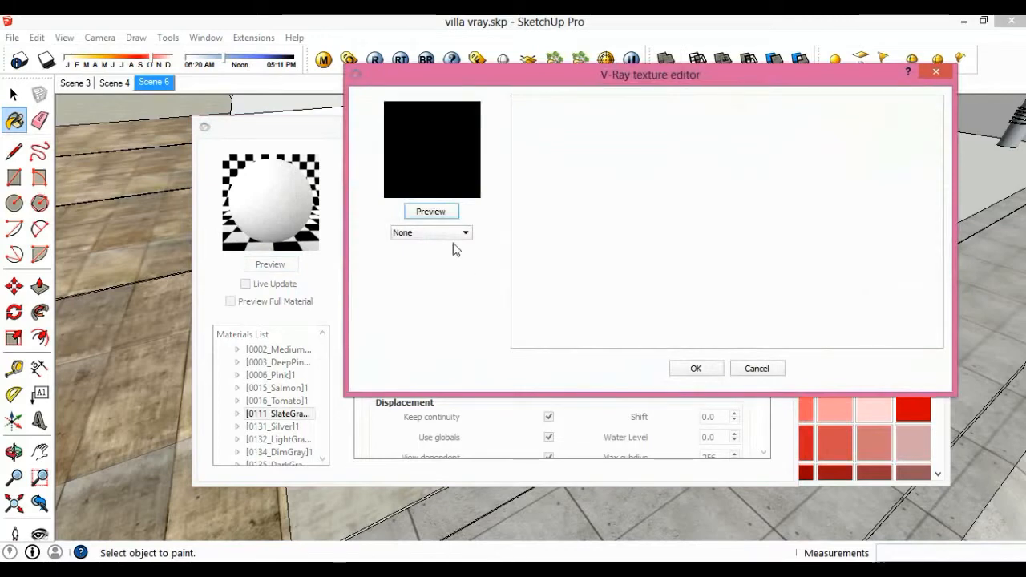
left_click(425, 281)
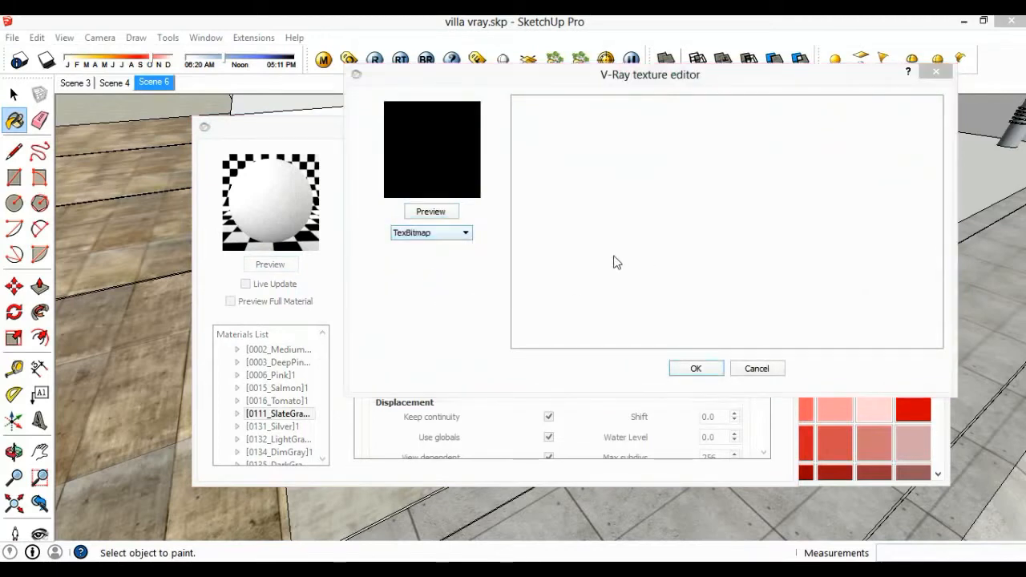
scroll(786, 265, "down", 5)
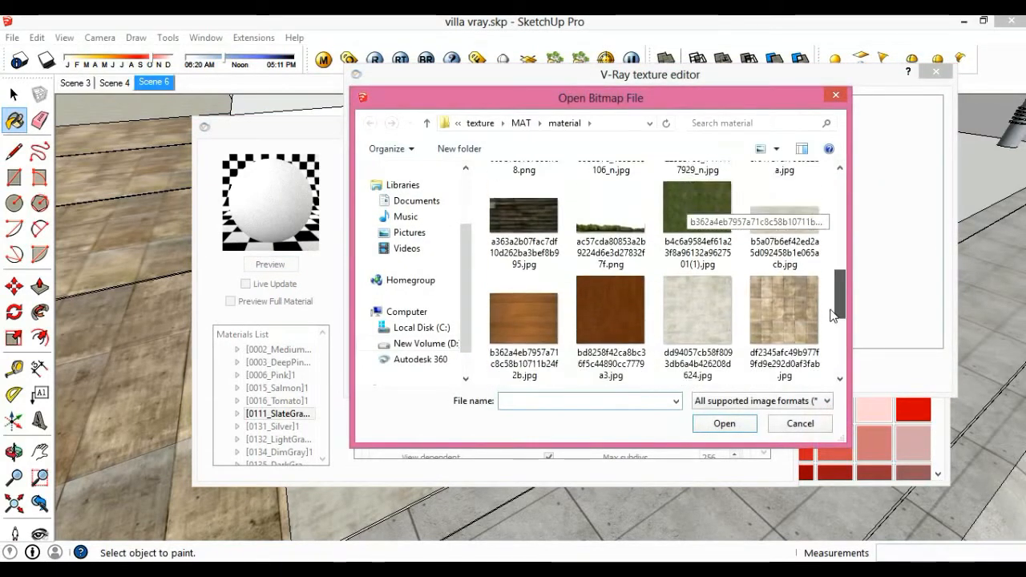
left_click(697, 285)
left_click(725, 423)
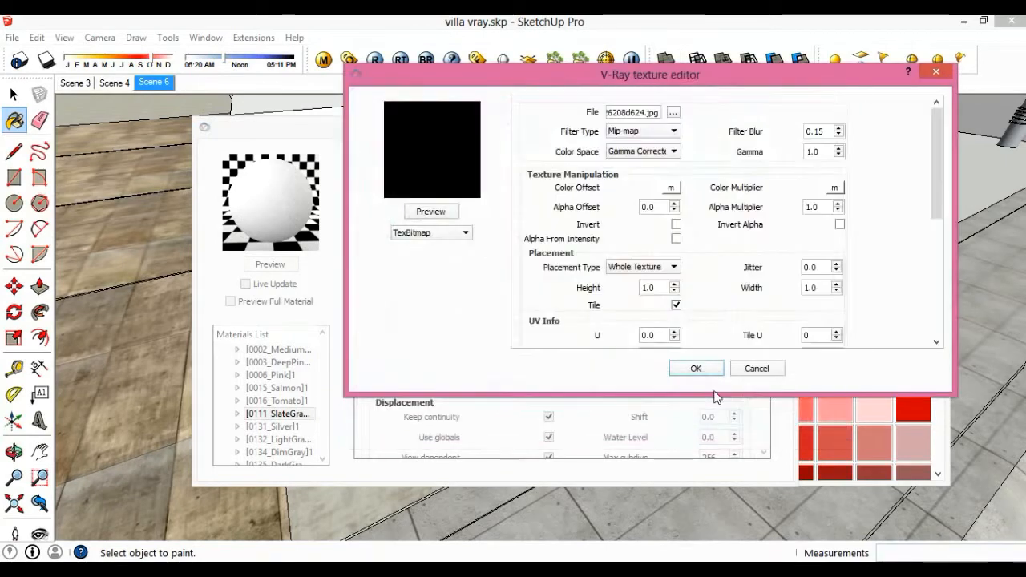
left_click(697, 369)
left_click(287, 267)
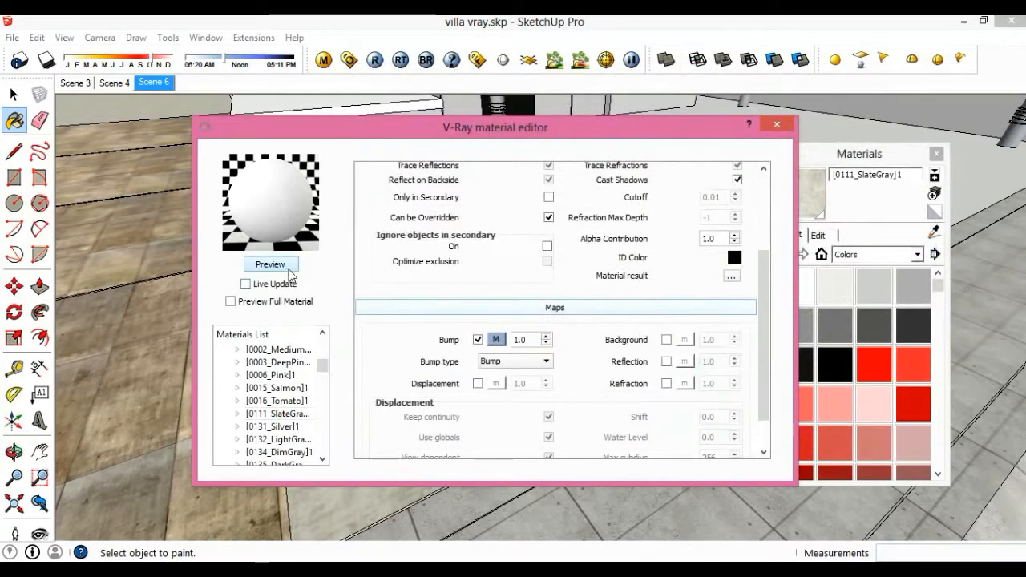
- Set the bump amount of [0111_SlateGray]1 to -0.9 and its texture size to 800 mm
left_click_drag(534, 337, 497, 339)
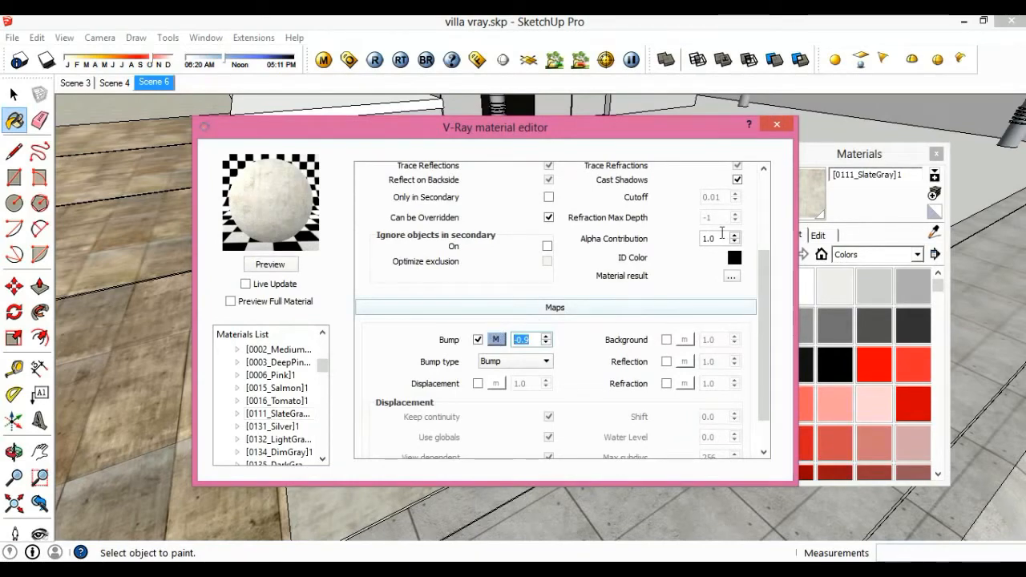
left_click(777, 125)
mouse_move(481, 339)
middle_mouse_down()
mouse_move(589, 371)
mouse_move(769, 332)
middle_mouse_up()
left_click(818, 235)
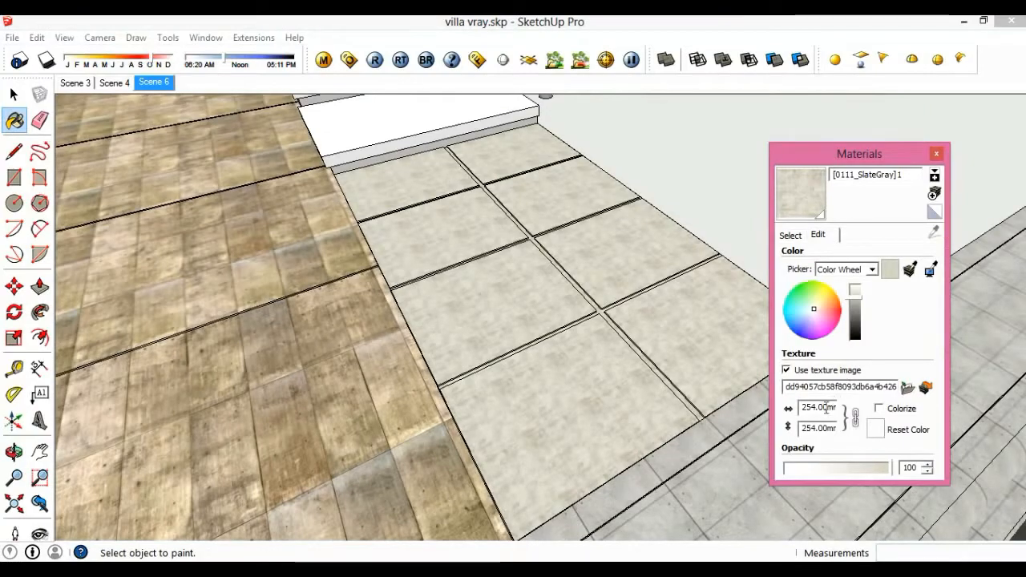
type("800")
middle_click_drag(728, 385, 646, 397)
- Sample 0131_Silver from the bollard light on the lawn and add a V-Ray reflection layer to it
left_click(795, 236)
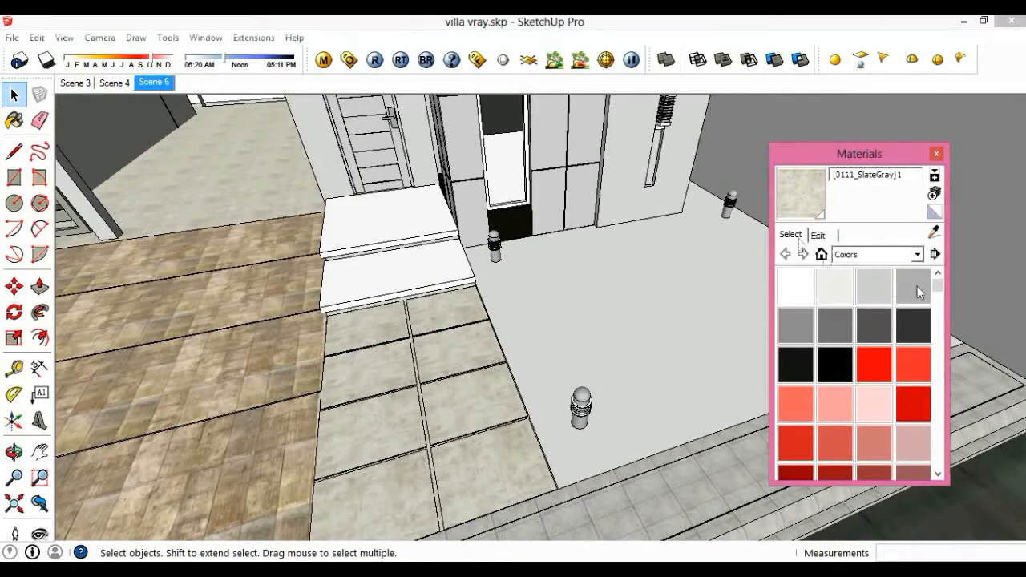
left_click(914, 286)
scroll(641, 390, "up", 4)
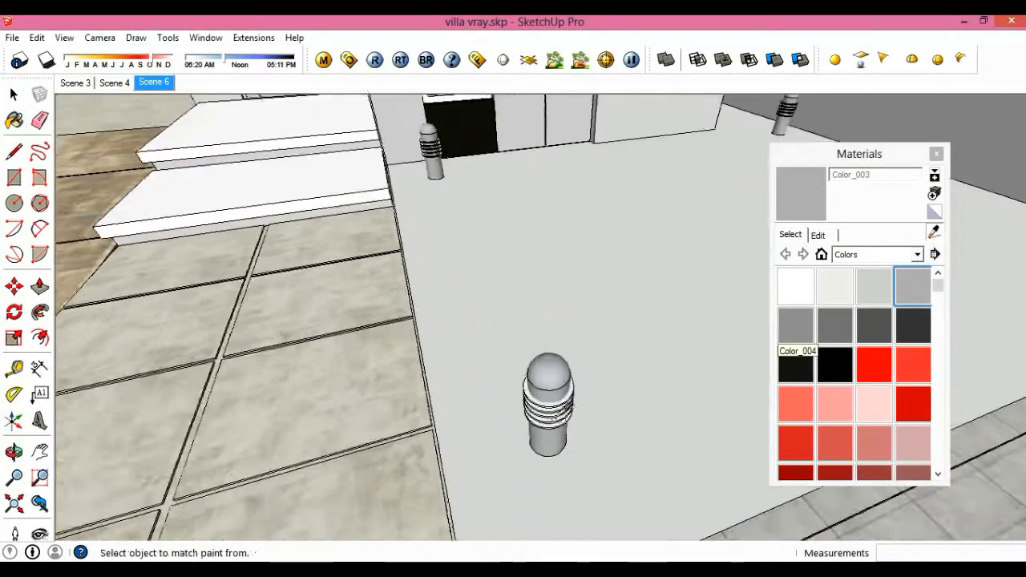
scroll(567, 413, "up", 3)
left_click(548, 365)
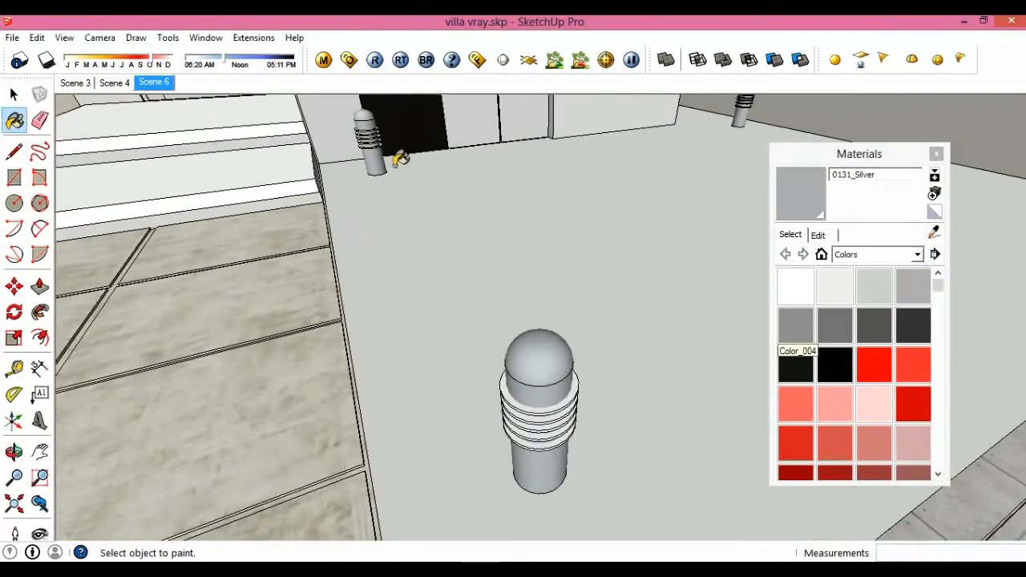
left_click(323, 60)
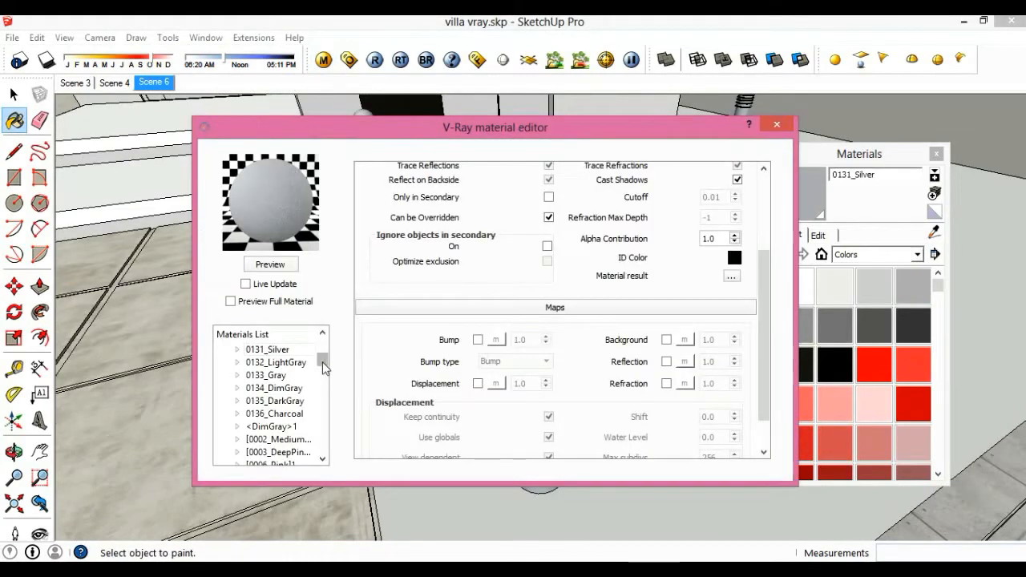
right_click(304, 350)
mouse_move(481, 356)
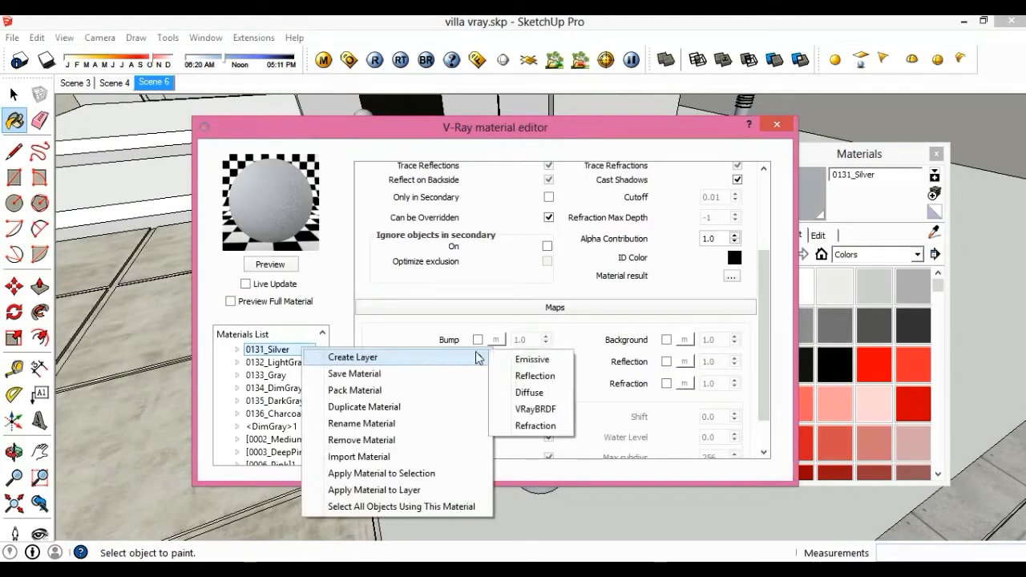
left_click(532, 376)
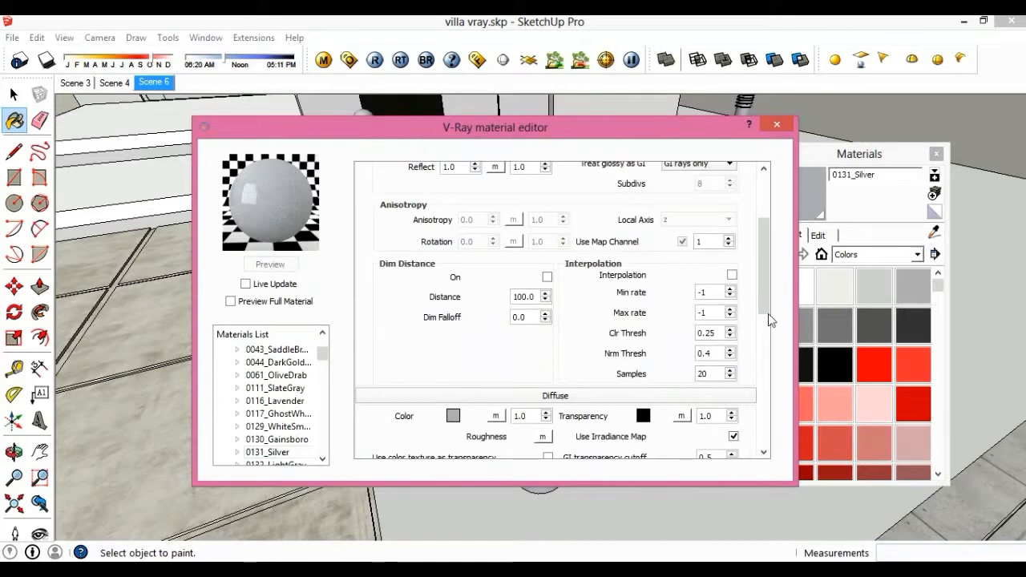
- Confirm the TexFresnel reflection map of 0131_Silver and set its reflection color to a medium gray
left_click_drag(768, 311, 759, 216)
left_click(496, 206)
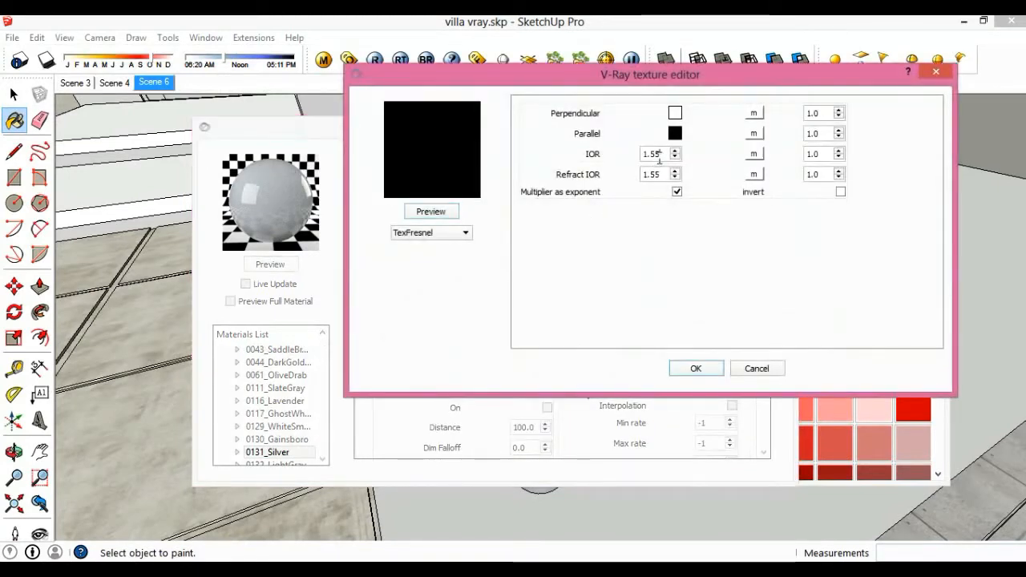
left_click(706, 371)
left_click(475, 207)
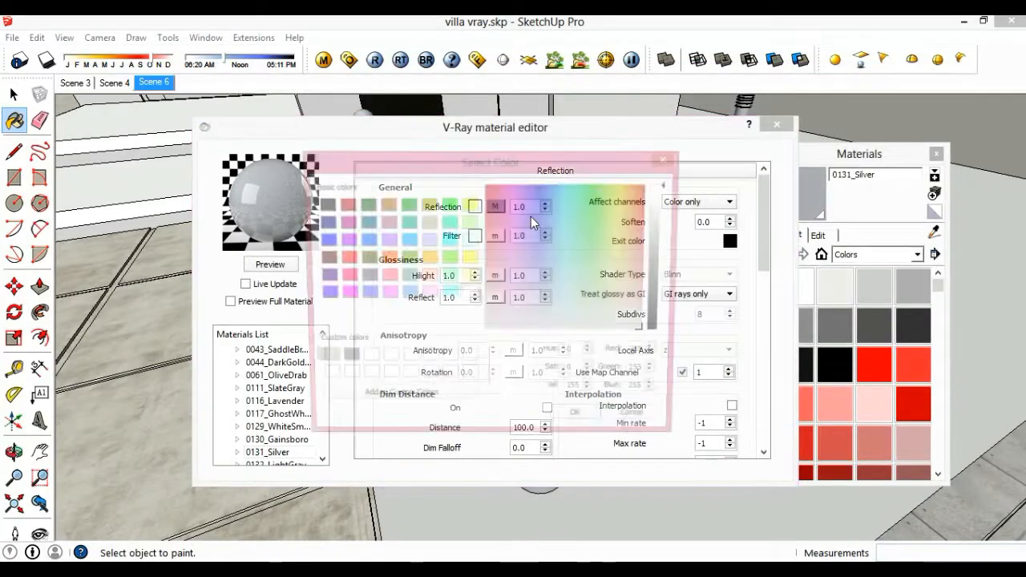
mouse_move(658, 227)
left_mouse_down()
mouse_move(662, 258)
mouse_move(663, 245)
left_mouse_up()
left_click(599, 426)
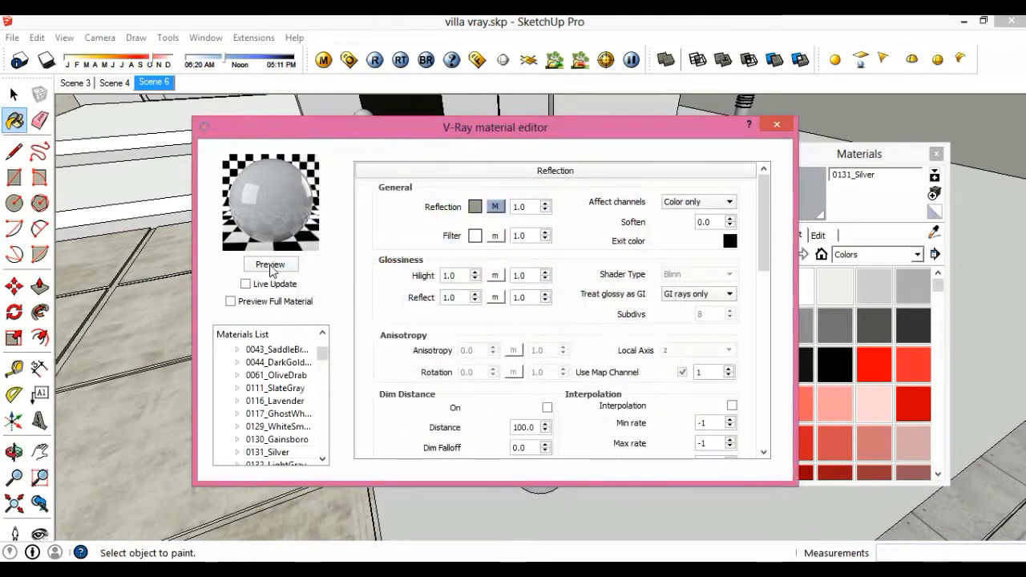
- Set the highlight and reflect glossiness of 0131_Silver to 0.8 and close the material editor
type("0.8")
left_click(463, 276)
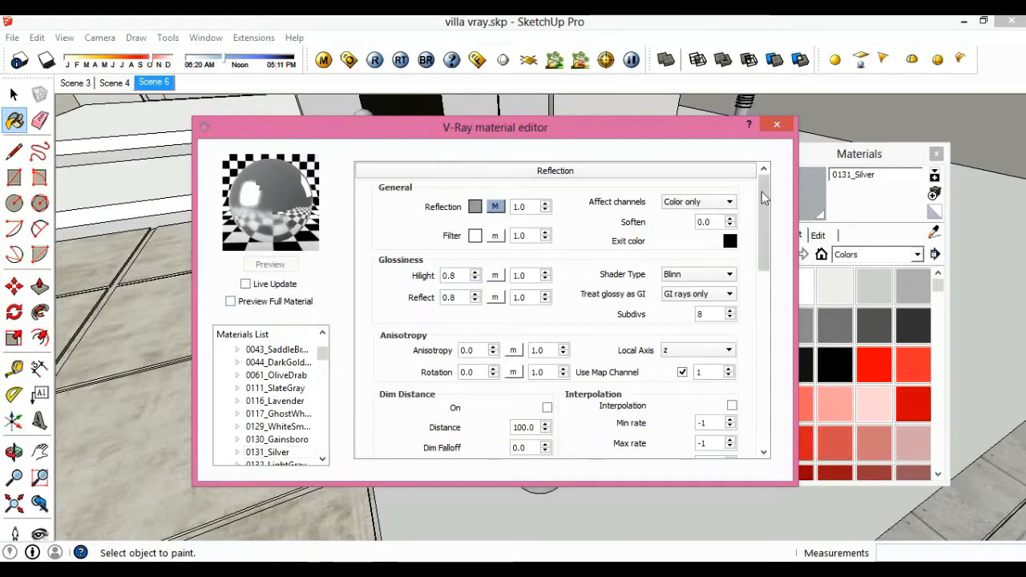
left_click(777, 125)
- Sample the [Vegetation_Grass1]2 material from the lawn around the bollard and bring it up in the V-Ray material editor
middle_click_drag(603, 311, 554, 300, "shift")
left_click(912, 286)
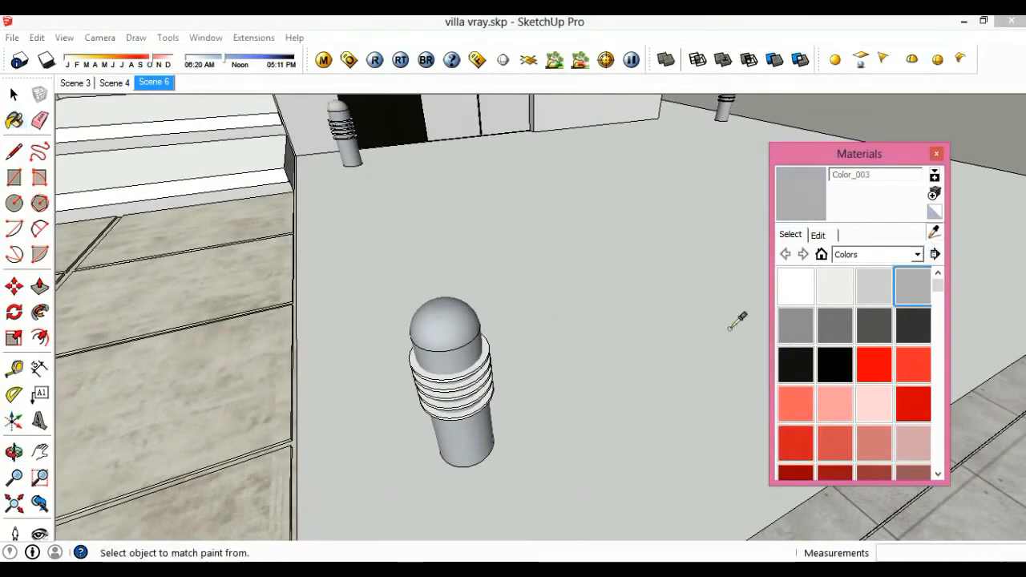
left_click(653, 305, "alt")
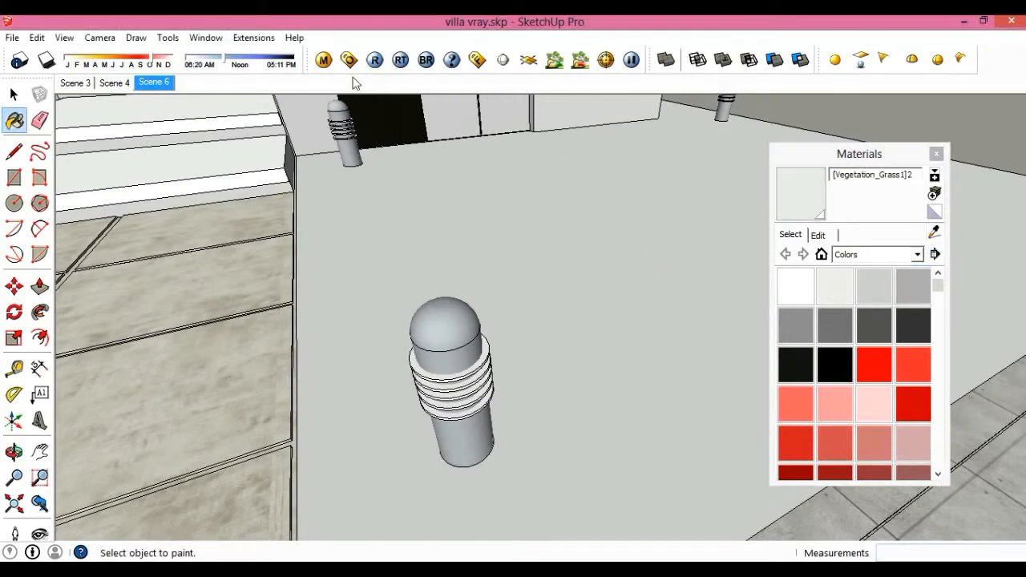
left_click(324, 59)
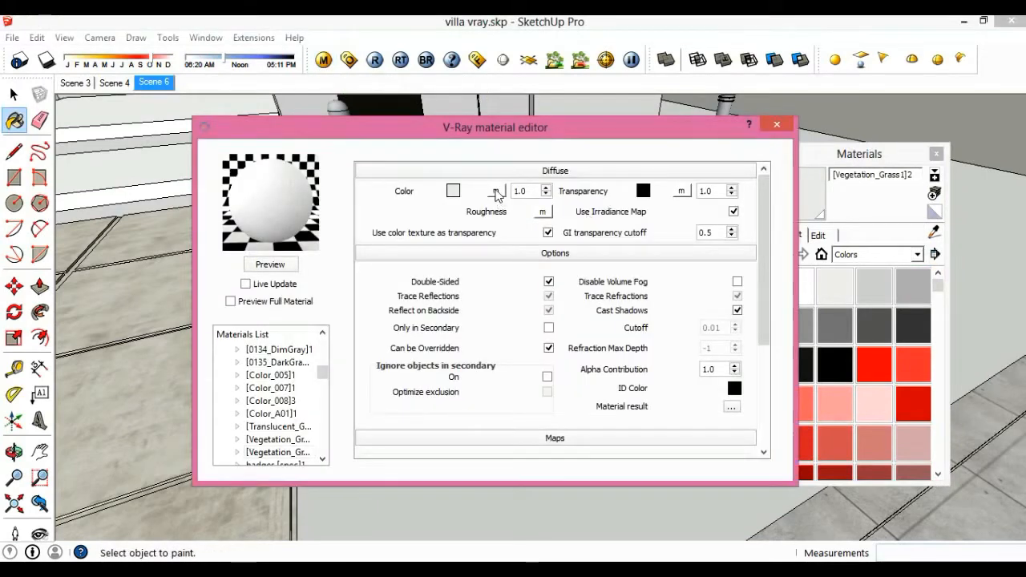
- Assign b4c6a9584ef61a23f8a96132a9627501(1).jpg from the material folder as the V-Ray diffuse bitmap of [Vegetation_Grass1]2
left_click(496, 191)
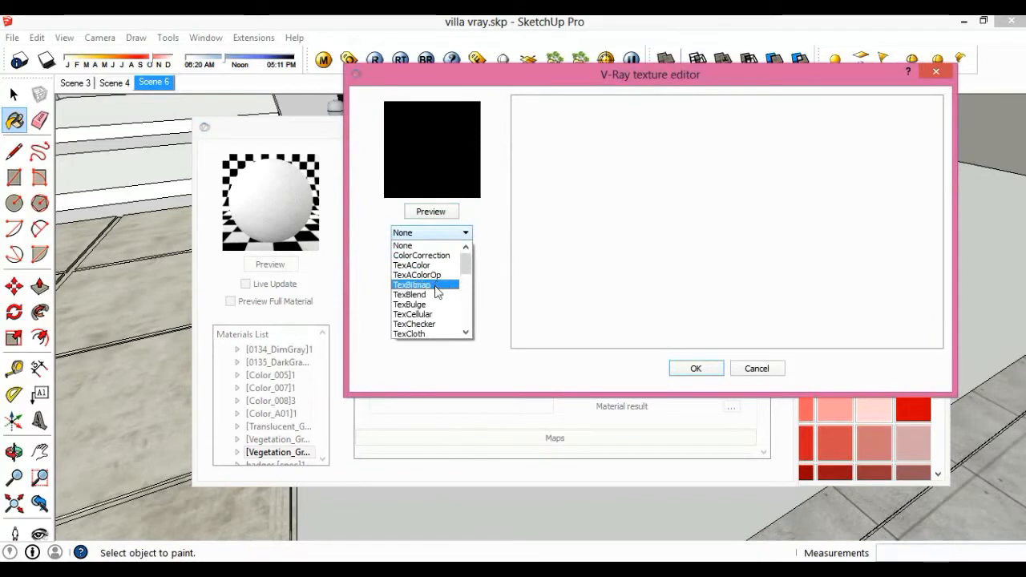
left_click(433, 284)
left_click_drag(835, 210, 830, 284)
left_click(697, 309)
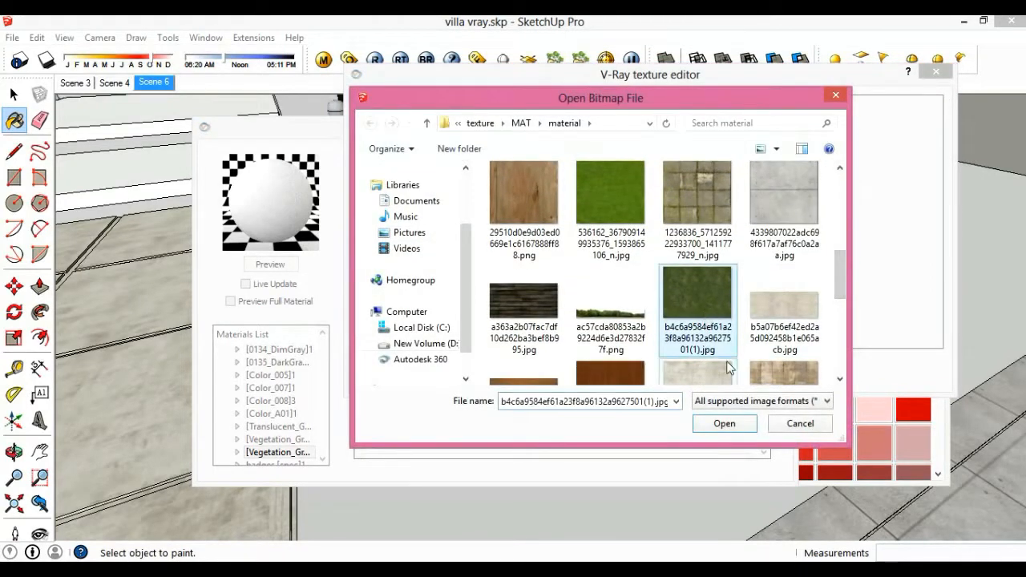
left_click(724, 424)
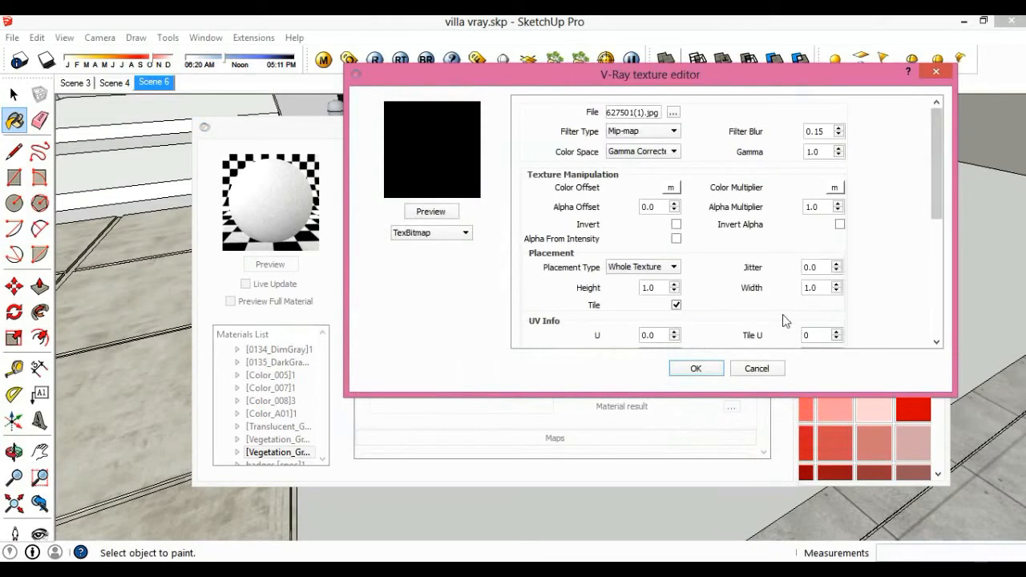
left_click(696, 368)
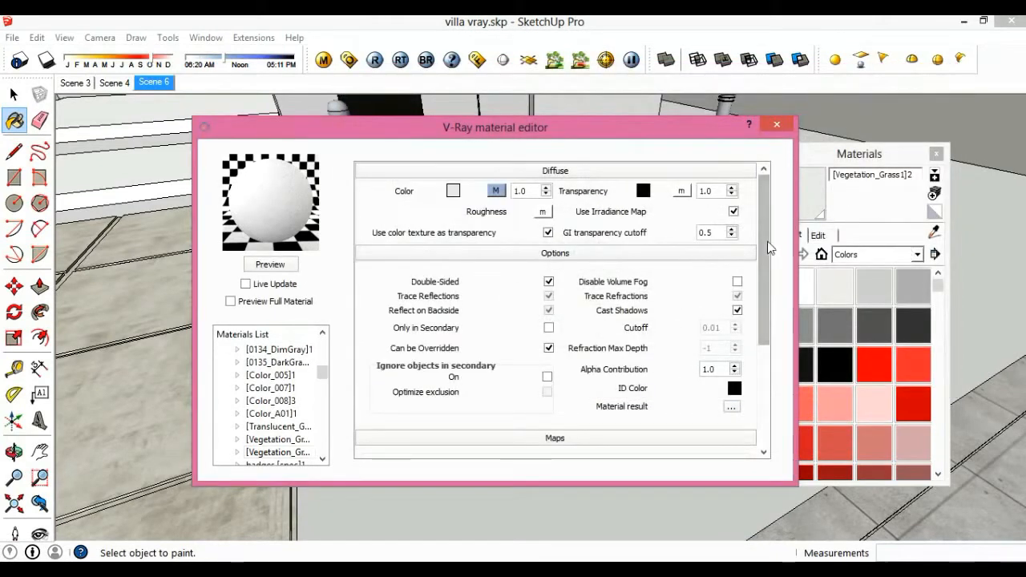
- Enable the bump map of [Vegetation_Grass1]2 with the bitmap b4c6a9584ef61a23f8a96132a9627501(1).jpg and update the material preview
scroll(765, 247, "down", 5)
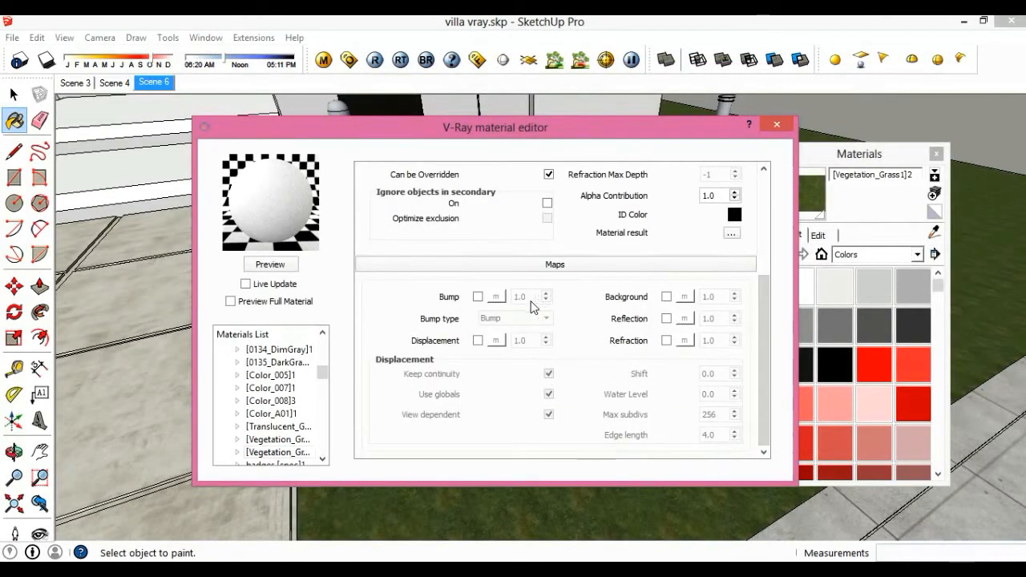
left_click(495, 296)
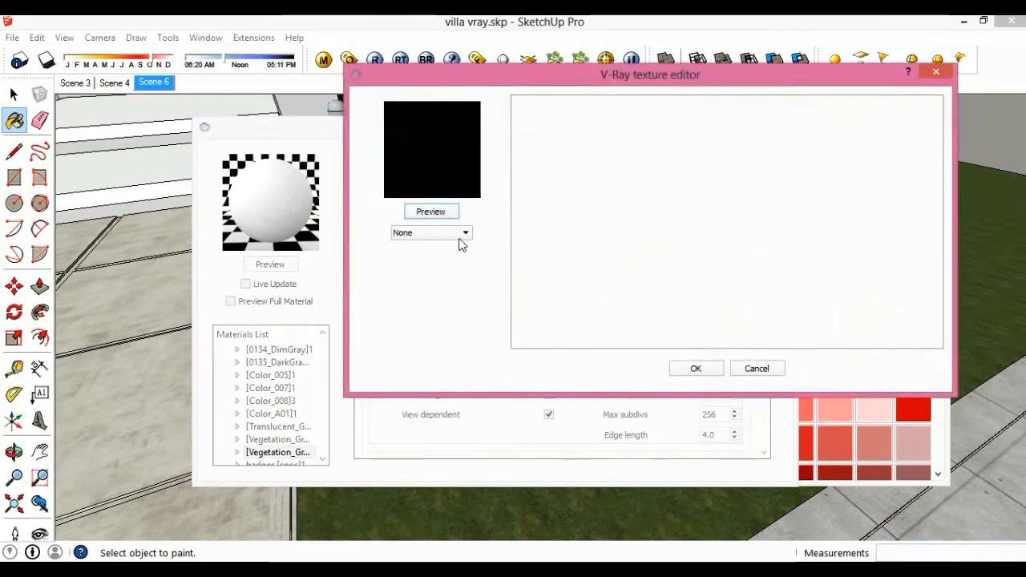
left_click(464, 234)
left_click(425, 285)
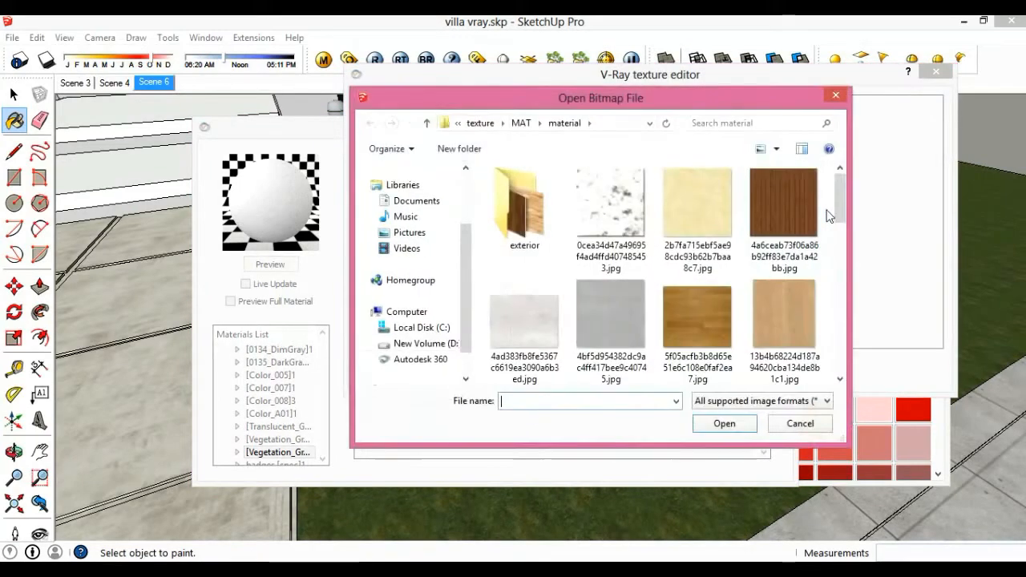
left_click_drag(839, 192, 838, 274)
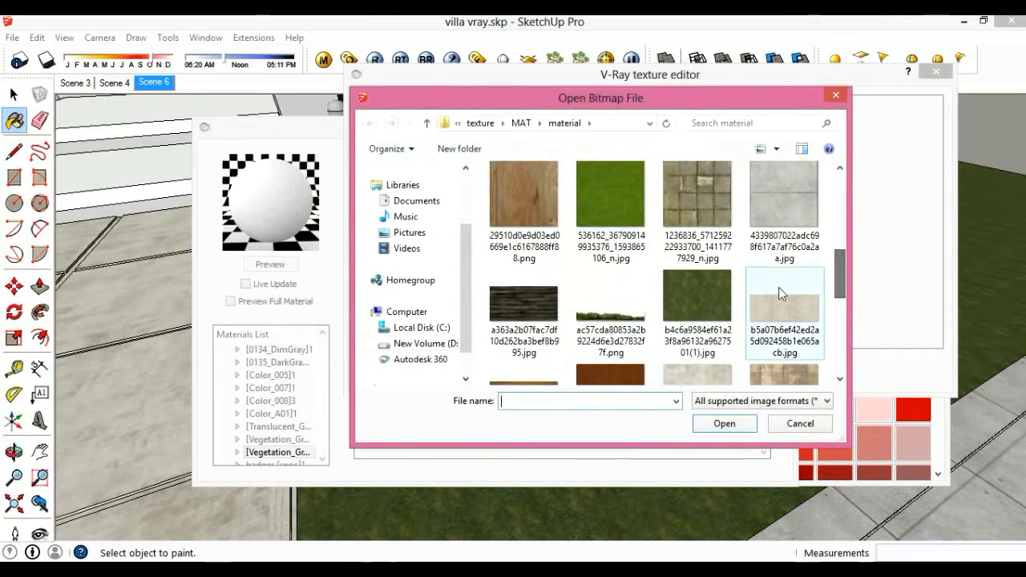
left_click(697, 297)
left_click(725, 424)
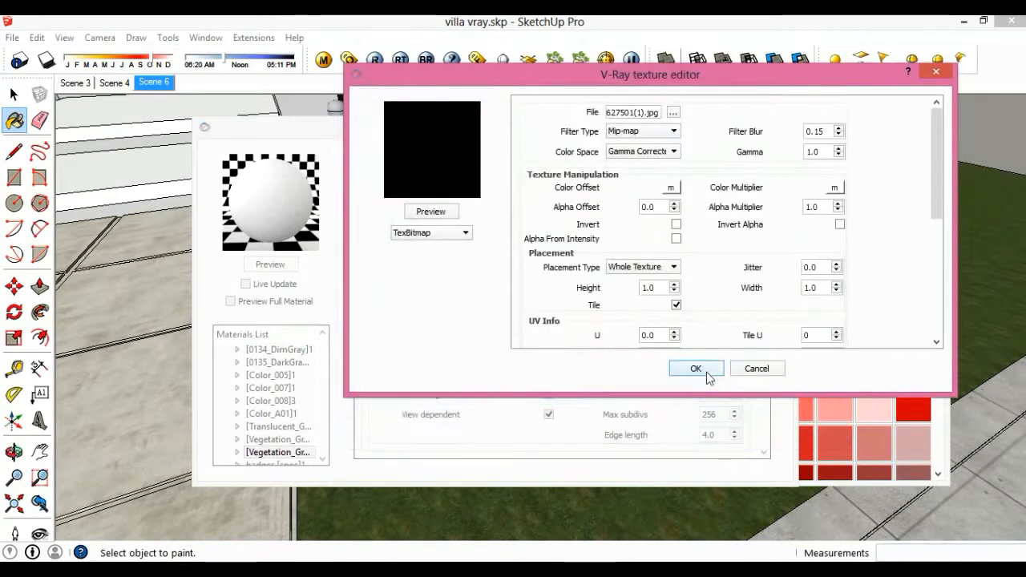
left_click(696, 369)
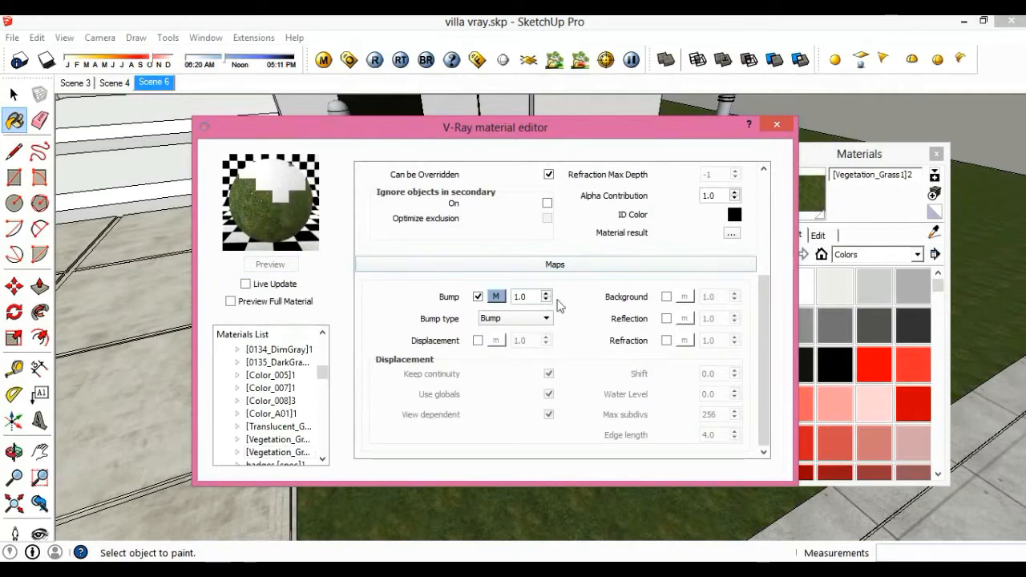
left_click(777, 124)
- Try a texture size of 800 mm for [Vegetation_Grass1]2 on the lawn and settle on 1200 mm
scroll(594, 337, "up", 3)
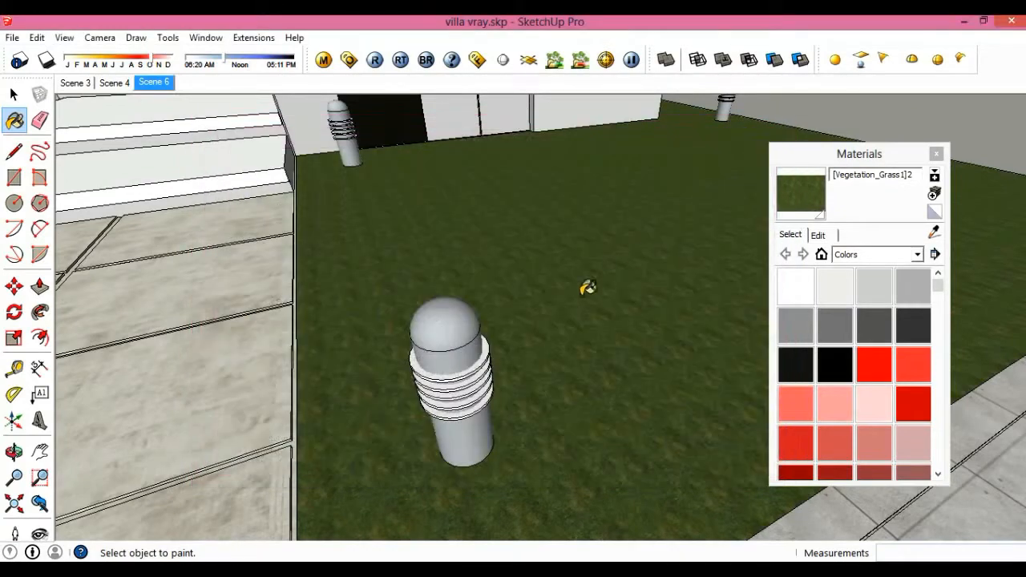
left_click(819, 235)
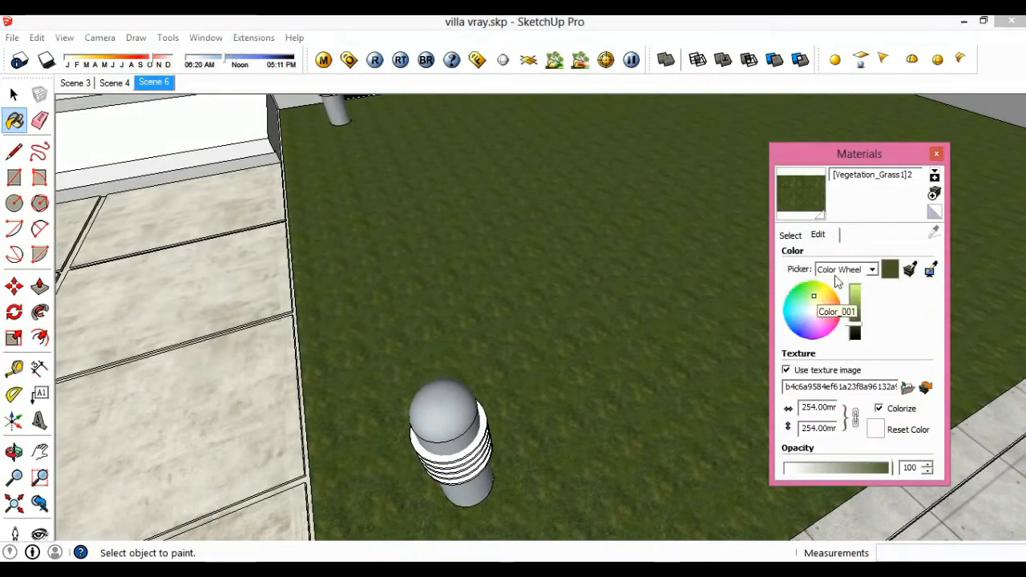
left_click(822, 407)
type("800")
middle_click_drag(630, 389, 689, 392)
scroll(606, 319, "down", 2)
type("1200")
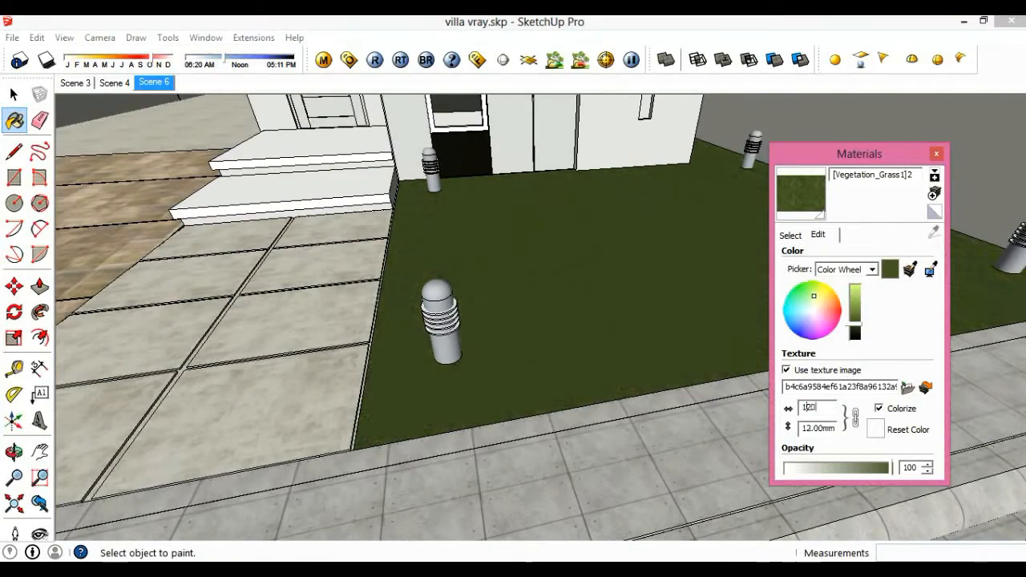
- Sample the [0111_SlateGray]1 material from the walkway slabs beside the driveway
middle_click_drag(534, 385, 534, 297)
key("space")
scroll(539, 405, "down", 2)
scroll(464, 388, "up", 2)
middle_click_drag(463, 389, 502, 350)
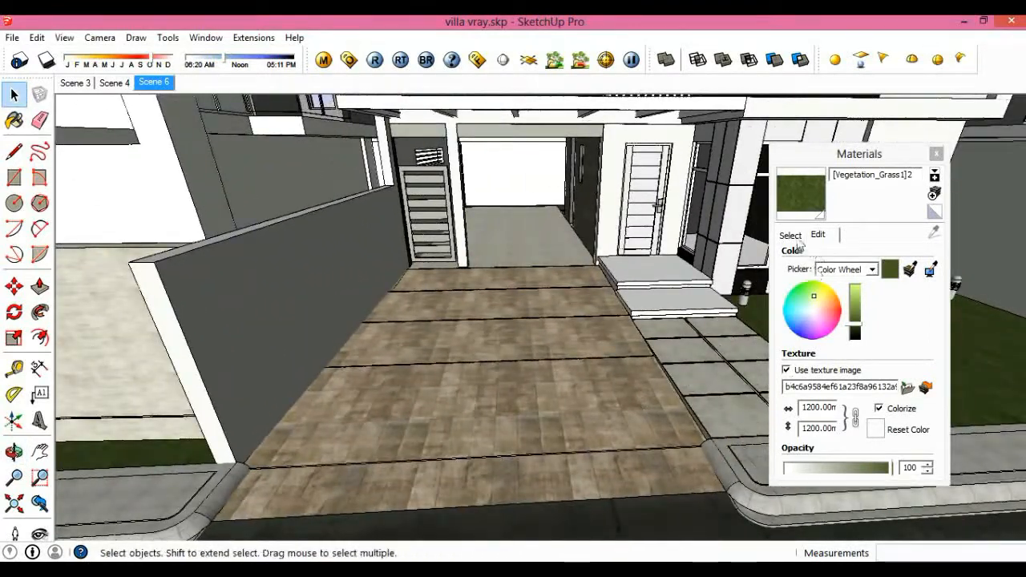
left_click(791, 236)
left_click(912, 286)
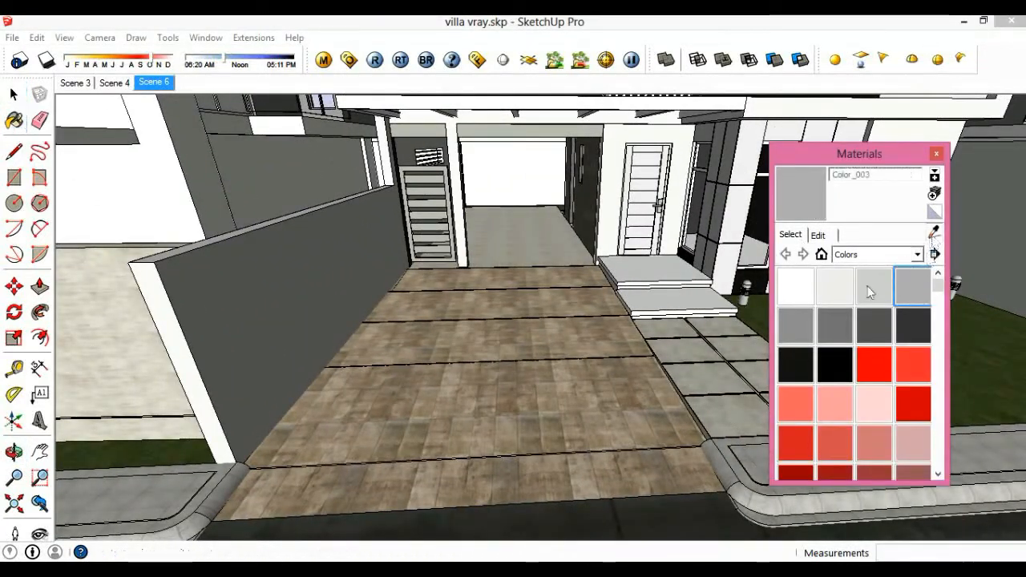
left_click(754, 375, "alt")
- Open the boundary wall group beside the driveway and paint the wall's front end face with [0111_SlateGray]1
mouse_move(753, 376)
middle_mouse_down()
mouse_move(671, 337)
mouse_move(497, 323)
mouse_move(390, 329)
middle_mouse_up()
key("space")
left_click(389, 329)
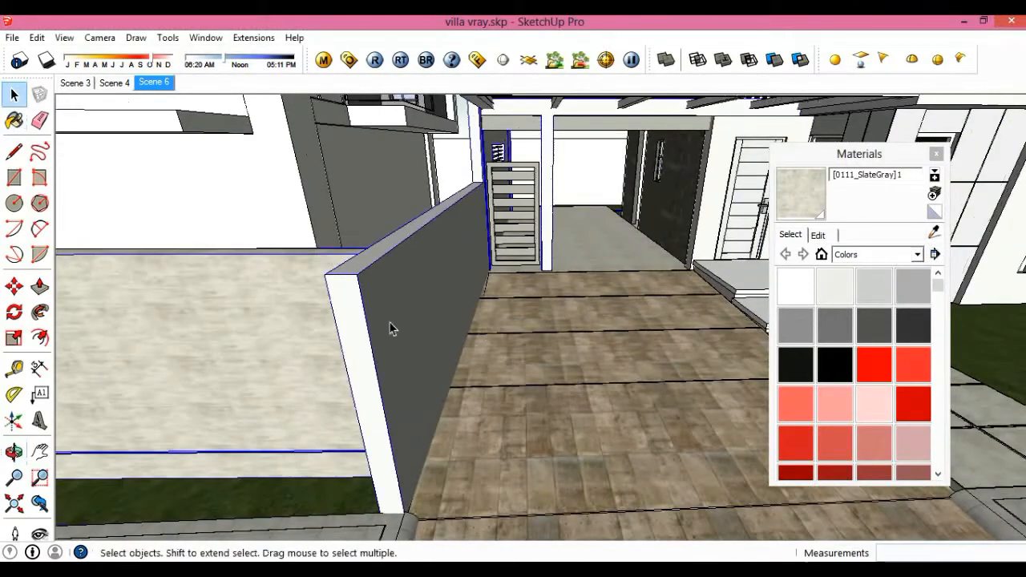
scroll(390, 323, "up", 2)
triple_click(394, 320)
left_click(401, 315)
left_click(794, 196)
left_click(335, 319)
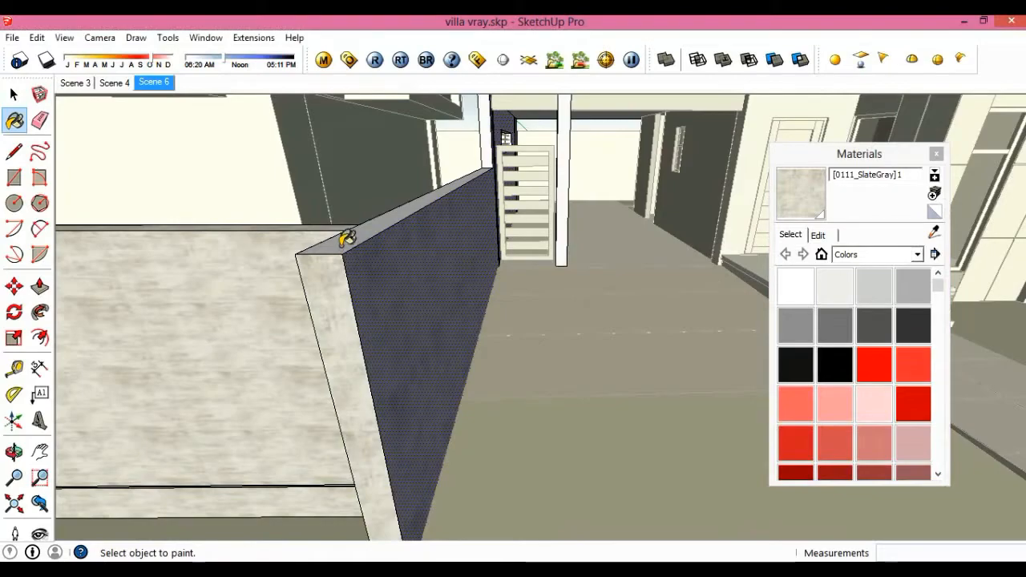
middle_click_drag(344, 236, 373, 245)
key("space")
- Sample concrete_10_blurry from the paneled wall beside the entrance window and bring it up in the V-Ray material editor
middle_click_drag(445, 194, 473, 180)
middle_click_drag(206, 234, 218, 250)
scroll(522, 320, "up", 3)
middle_click_drag(626, 337, 545, 367)
scroll(559, 373, "up", 3)
left_click(913, 286)
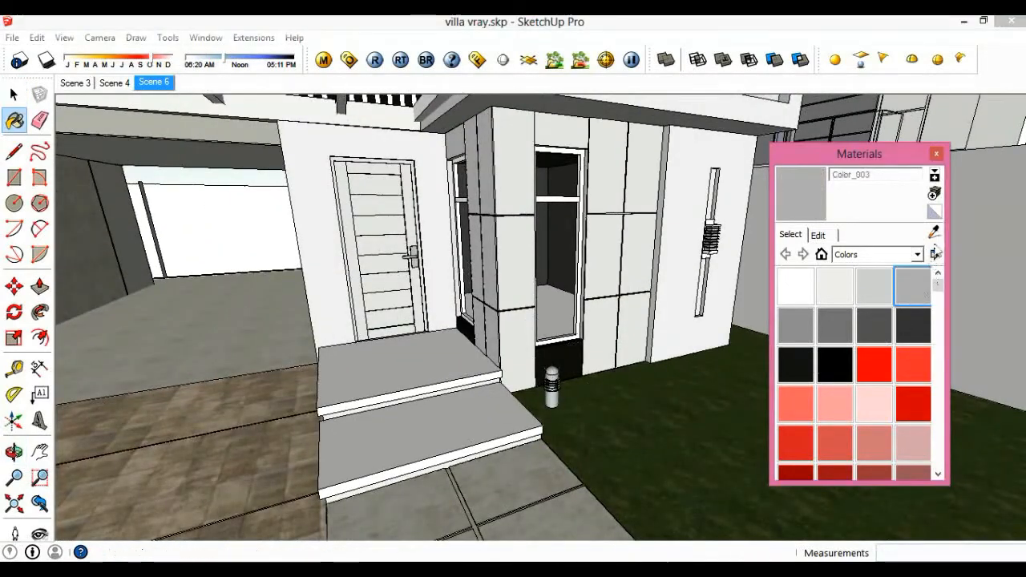
mouse_move(746, 377)
middle_mouse_down()
mouse_move(586, 388)
mouse_move(602, 302)
middle_mouse_up()
key("b")
left_click(600, 273, "alt")
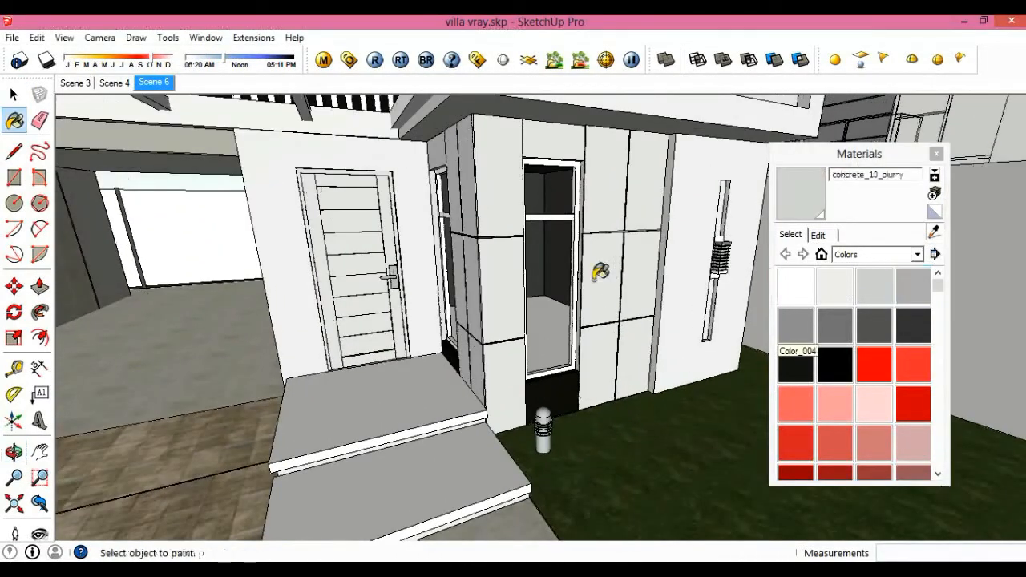
left_click(323, 60)
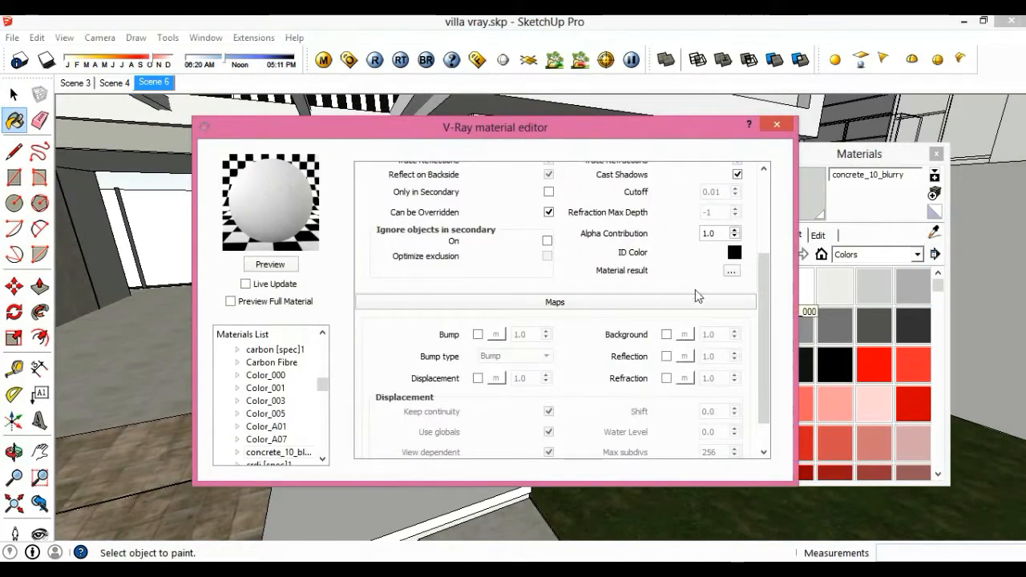
- Load the wood image 5f05acfb3b8d65e51e6c108e0faf2ea7.jpg as a TexBitmap diffuse color map for concrete_10_blurry
left_click_drag(764, 291, 764, 211)
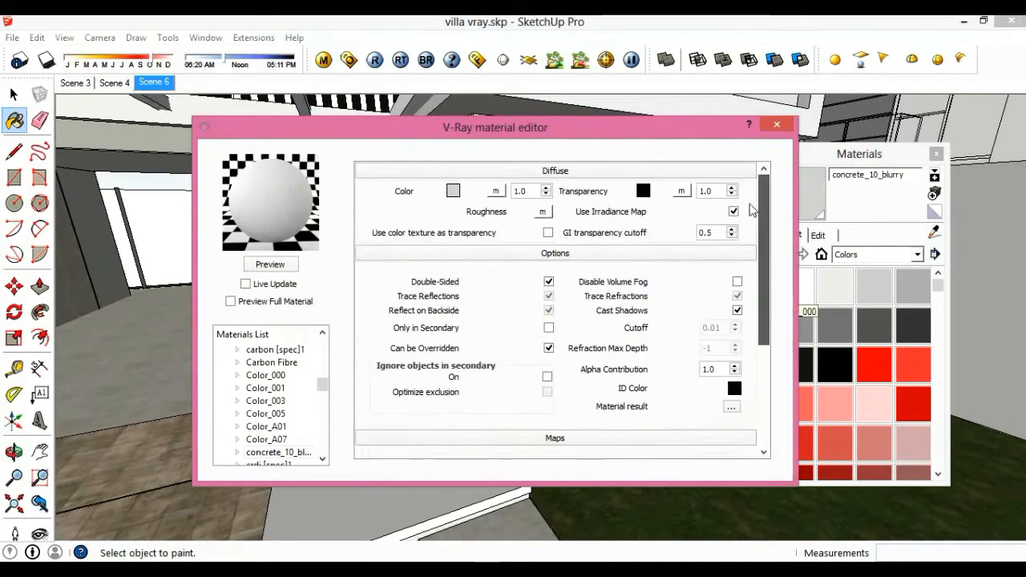
left_click(495, 190)
left_click(463, 233)
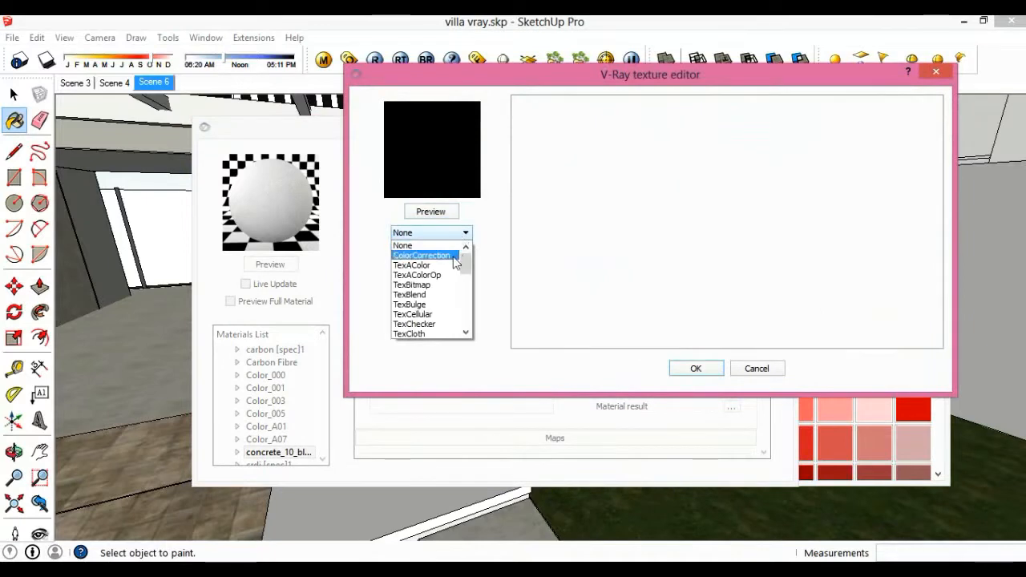
left_click(450, 285)
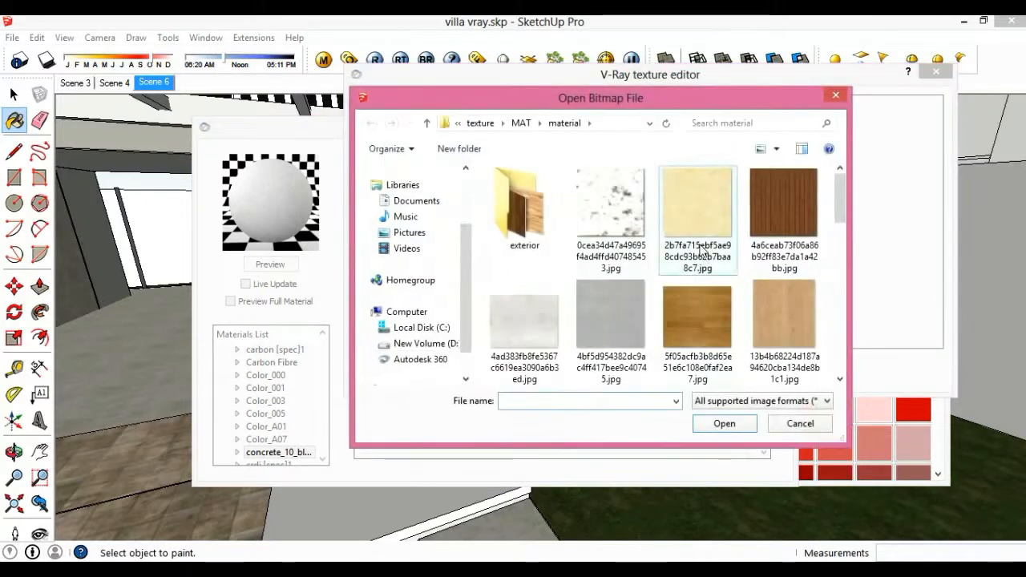
left_click_drag(844, 206, 842, 220)
left_click(706, 268)
left_click(725, 424)
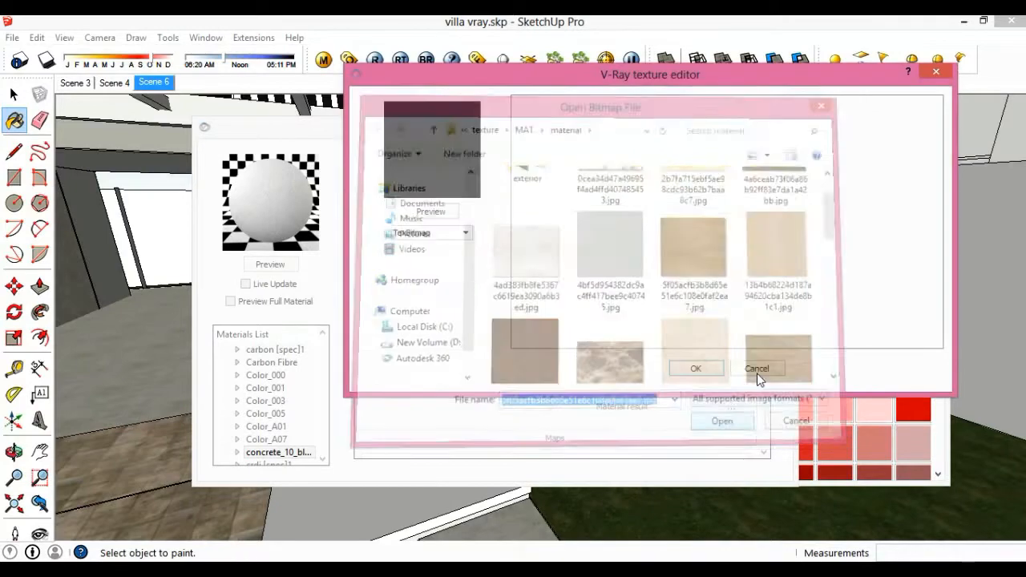
left_click(708, 371)
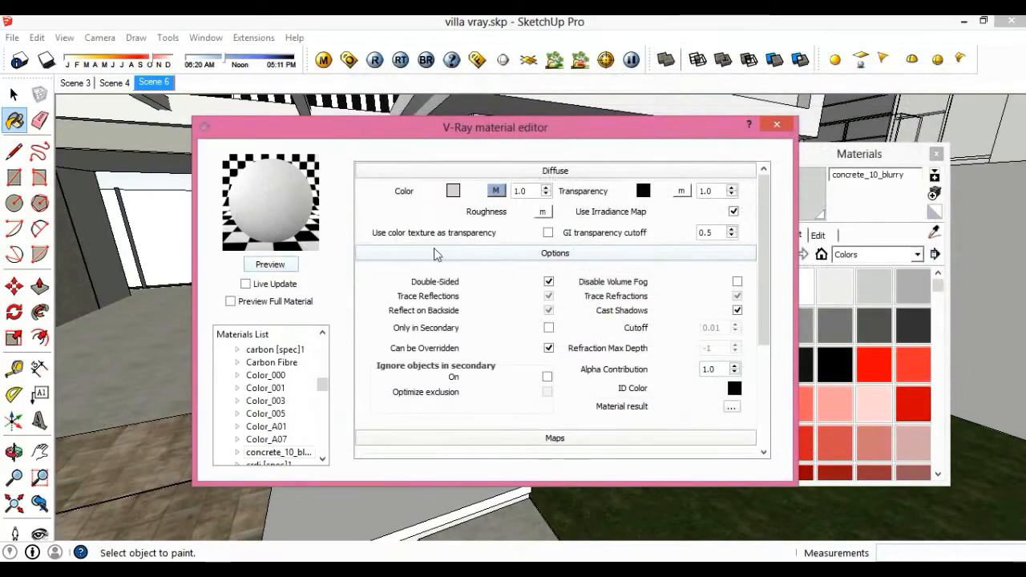
left_click_drag(608, 134, 583, 194)
left_click_drag(511, 190, 513, 151)
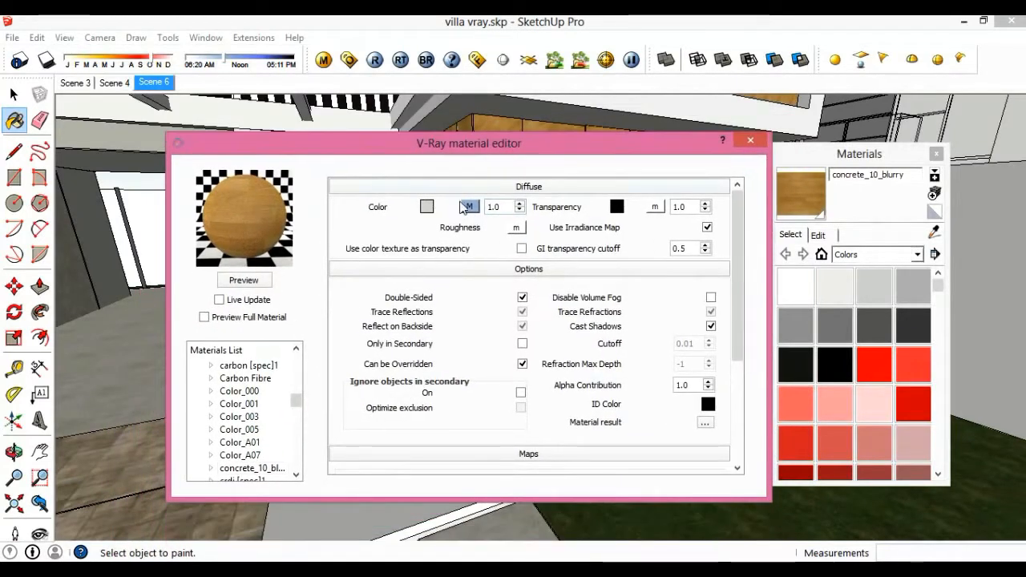
- Replace the diffuse bitmap of concrete_10_blurry with the reddish-brown wood image bd8258f42ca8bc36f5c44890cc7779a3.jpg and update the material preview
left_click(471, 207)
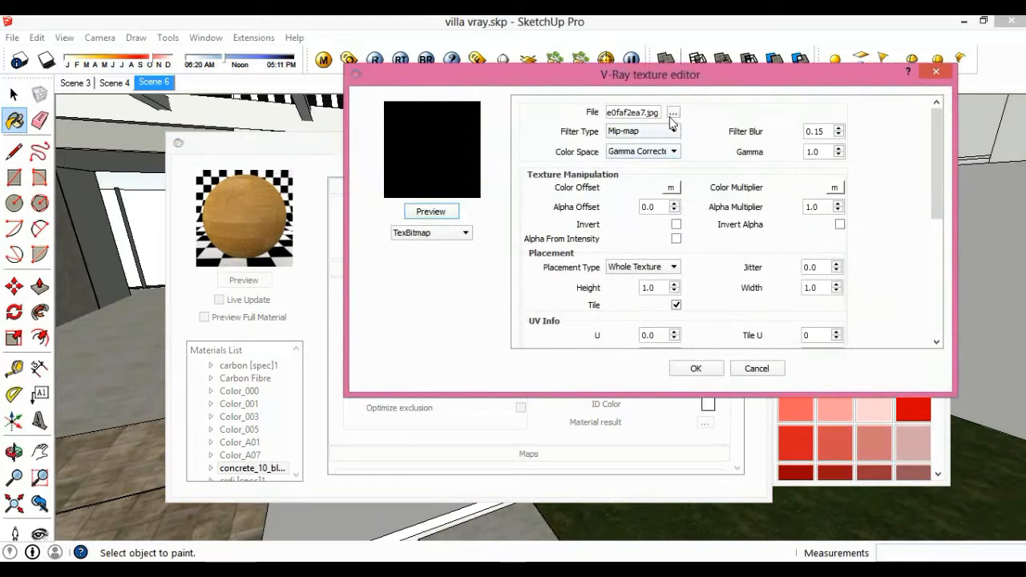
left_click(674, 114)
left_click_drag(838, 212, 835, 319)
left_click(610, 273)
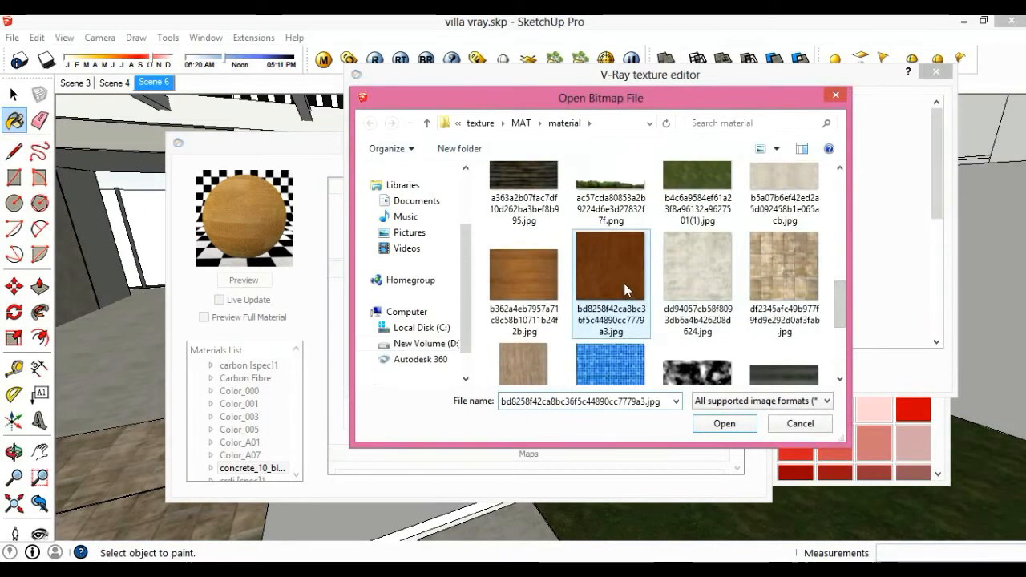
left_click(722, 423)
left_click(695, 367)
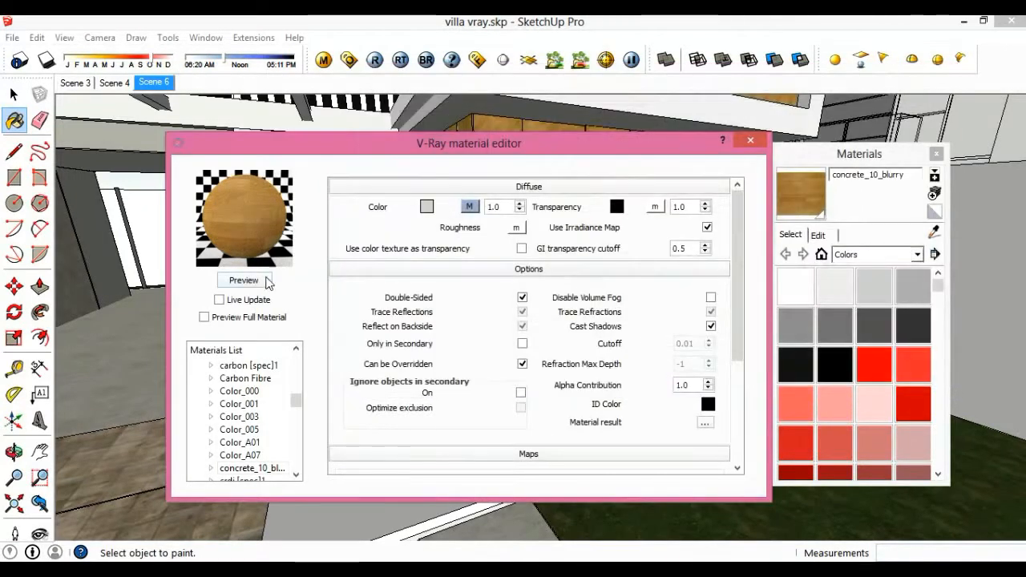
left_click_drag(518, 150, 559, 138)
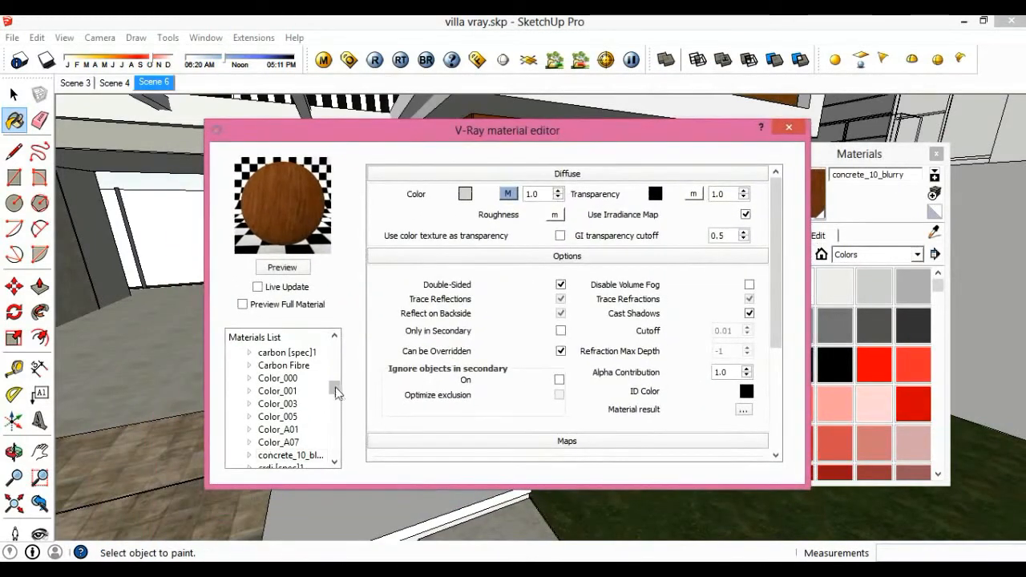
- Add a Reflection layer to concrete_10_blurry with reflect glossiness 0.8 and a reflection map multiplier of 0.2
scroll(320, 417, "down", 1)
left_click(318, 442)
right_click(315, 445)
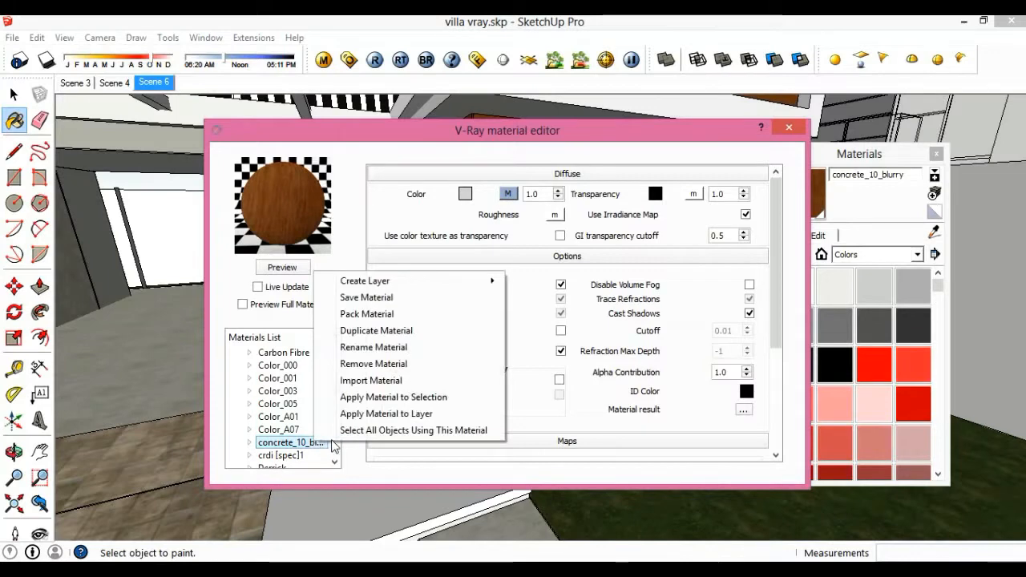
mouse_move(482, 282)
left_click(515, 303)
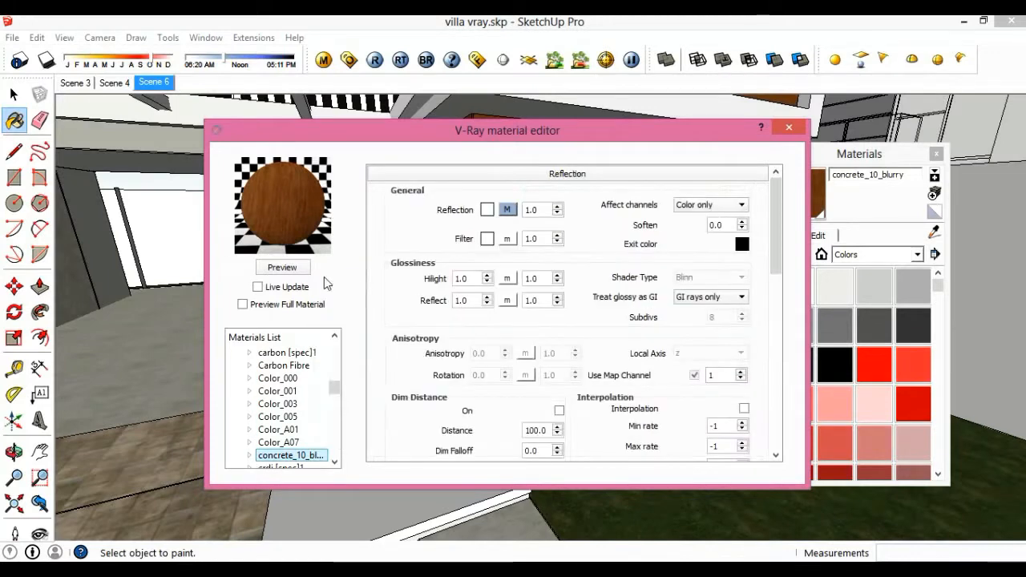
type("0.8")
key("Return")
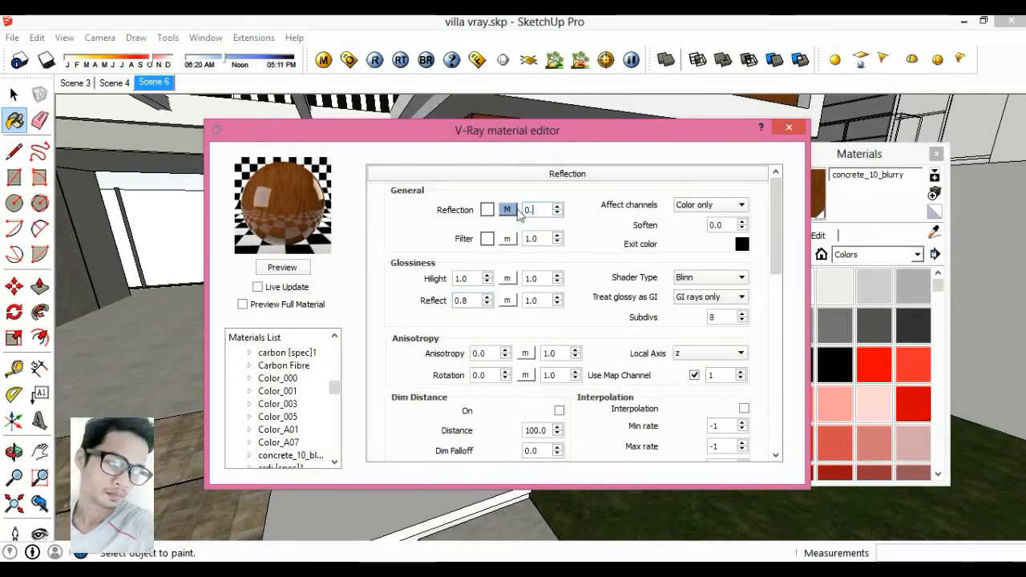
key("Return")
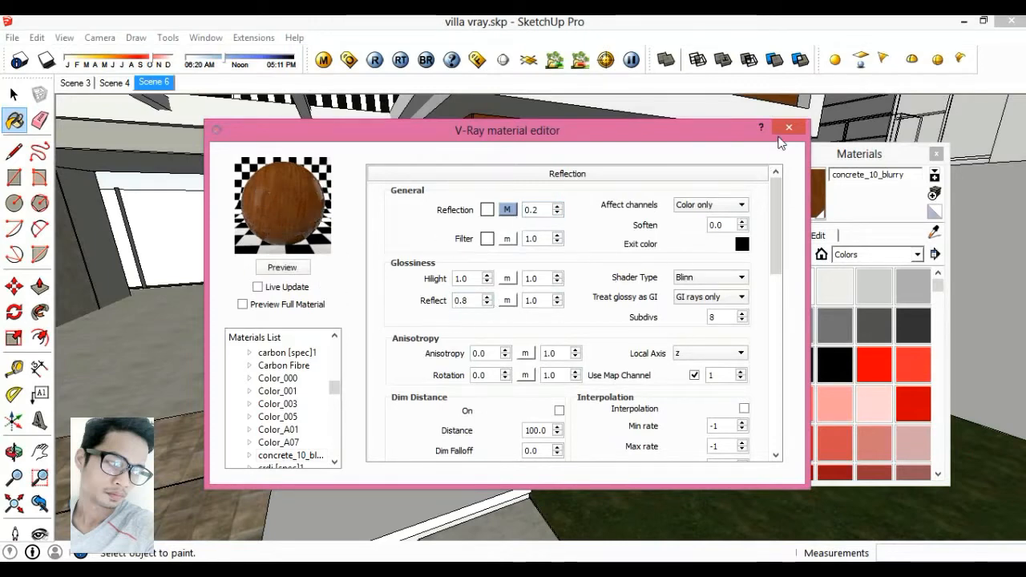
- Sample concrete_10_blurry from the wood panels beside the entrance window and set its texture size to 500 mm
left_click(913, 286)
left_click(934, 231)
scroll(630, 288, "up", 2)
scroll(629, 289, "up", 2)
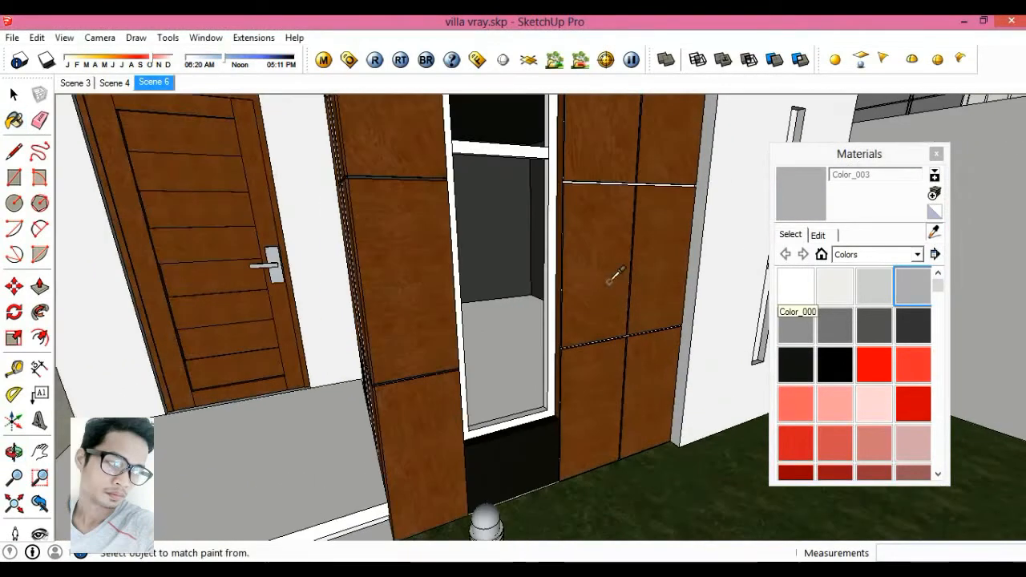
left_click(611, 277)
left_click(818, 235)
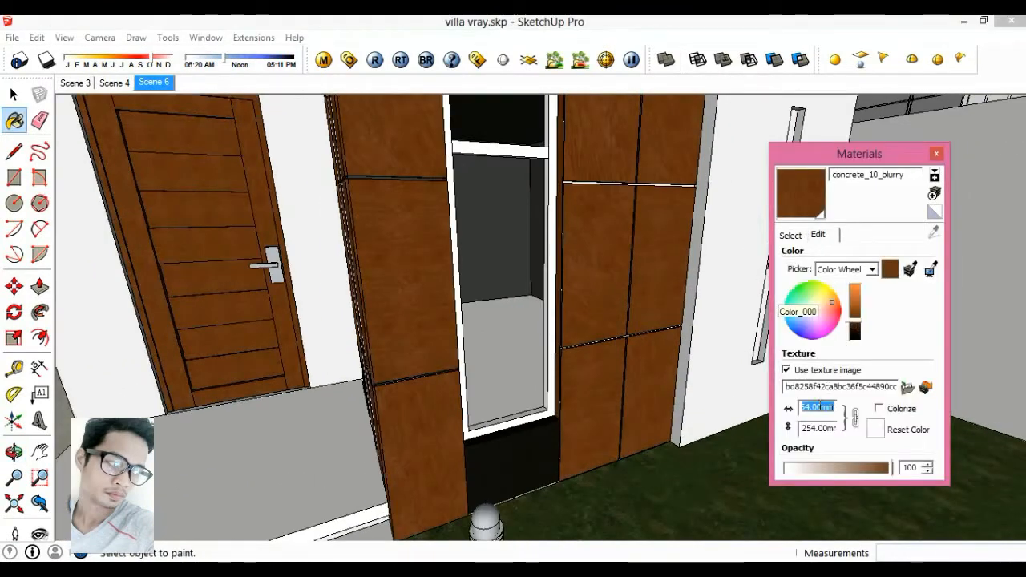
type("500")
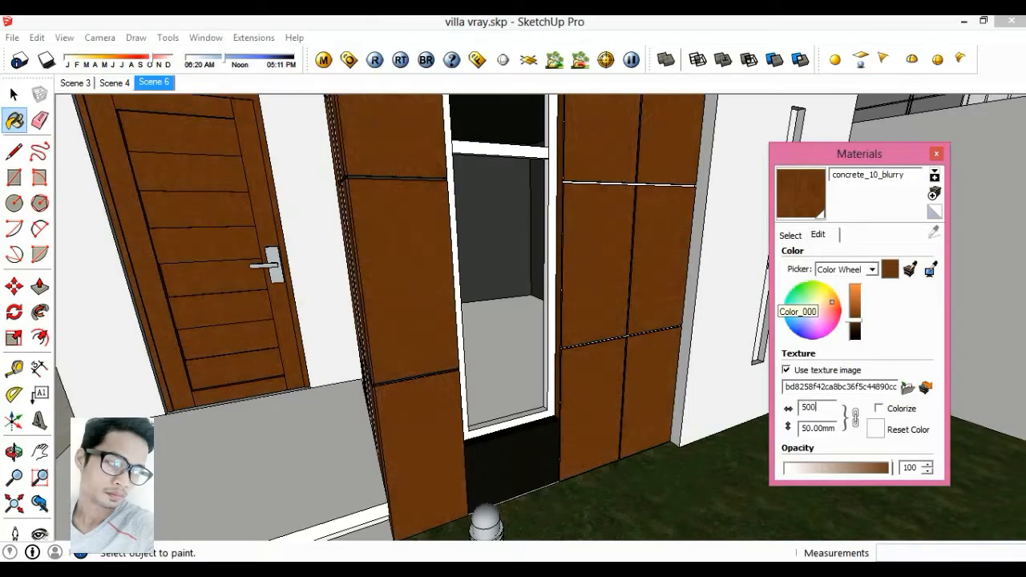
key("Return")
- Sample [0002_MediumVioletRed] from the slatted gate beside the carport and bring it up in the V-Ray material editor
scroll(609, 389, "down", 4)
key("space")
mouse_move(536, 383)
middle_mouse_down()
mouse_move(546, 390)
mouse_move(574, 375)
middle_mouse_up()
scroll(575, 376, "down", 3)
scroll(574, 375, "down", 5)
middle_click_drag(593, 305, 353, 385)
scroll(371, 356, "up", 3)
scroll(328, 426, "up", 3)
middle_click_drag(328, 426, 482, 415)
scroll(550, 414, "up", 3)
middle_click_drag(550, 414, 485, 370)
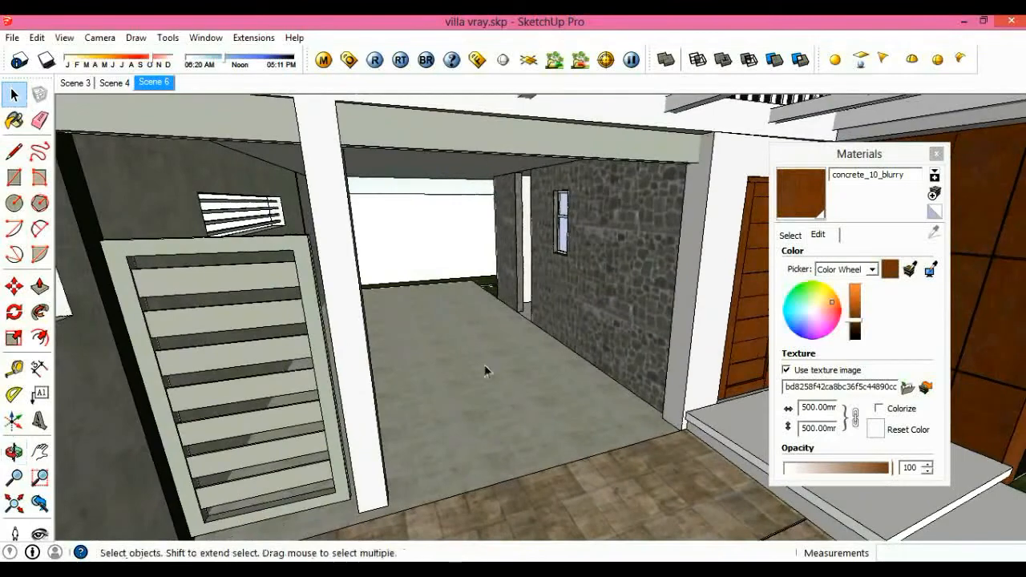
left_click(791, 235)
left_click(913, 286)
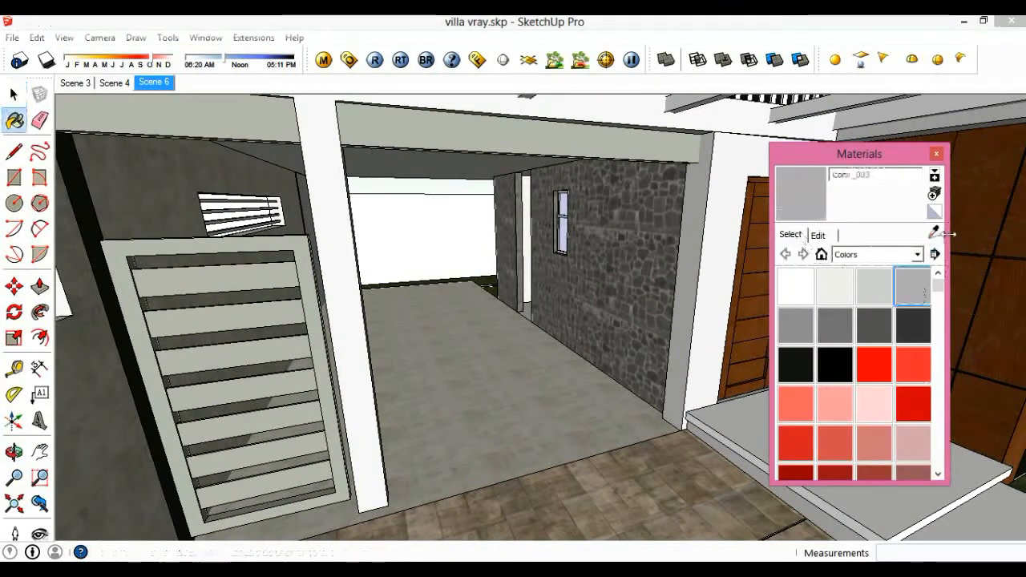
key("alt")
left_click(322, 290, "alt")
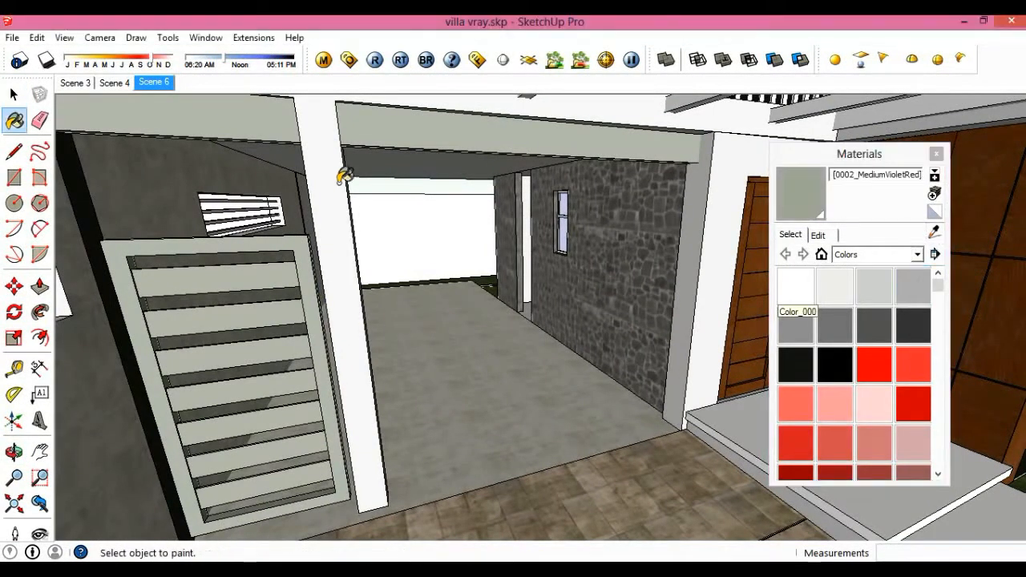
left_click(324, 61)
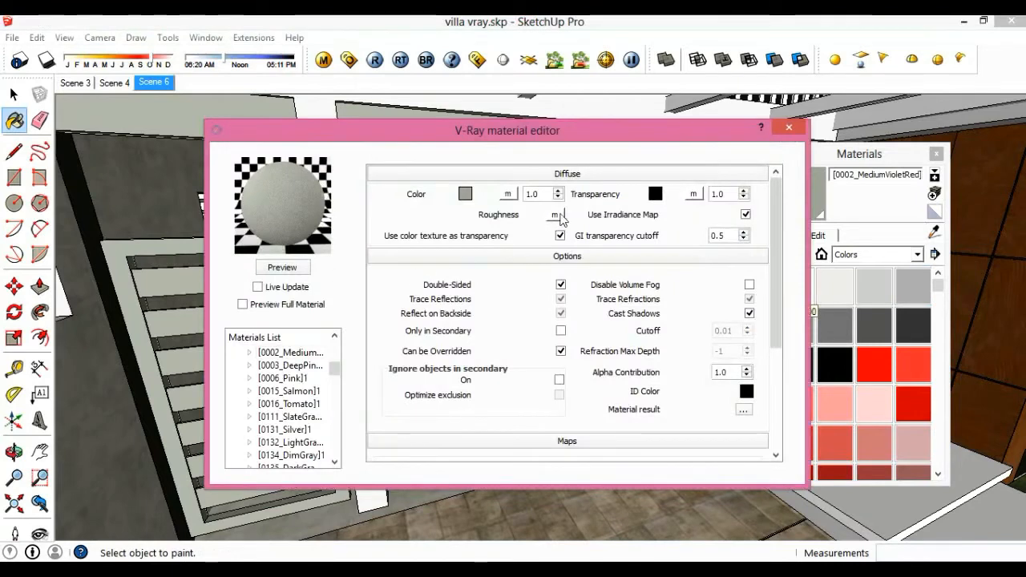
- Darken the gate material's diffuse color to near-black and refresh the material preview
left_click(465, 193)
left_click_drag(674, 248, 682, 318)
left_click(593, 426)
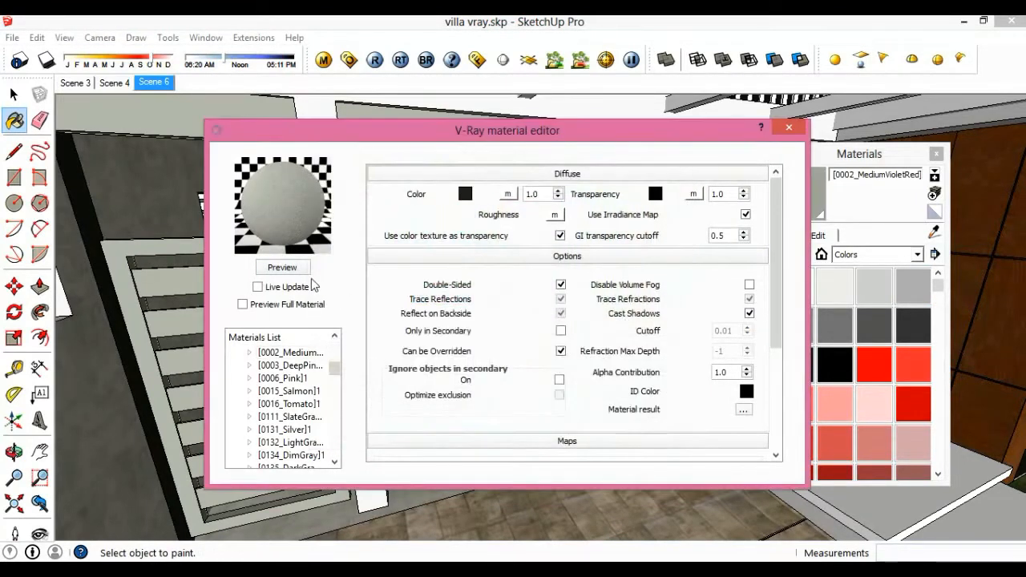
left_click(301, 269)
- Add a Reflection layer to the gate material with highlight and reflect glossiness 0.89 and a reflection map multiplier of 0.4
left_click(316, 354)
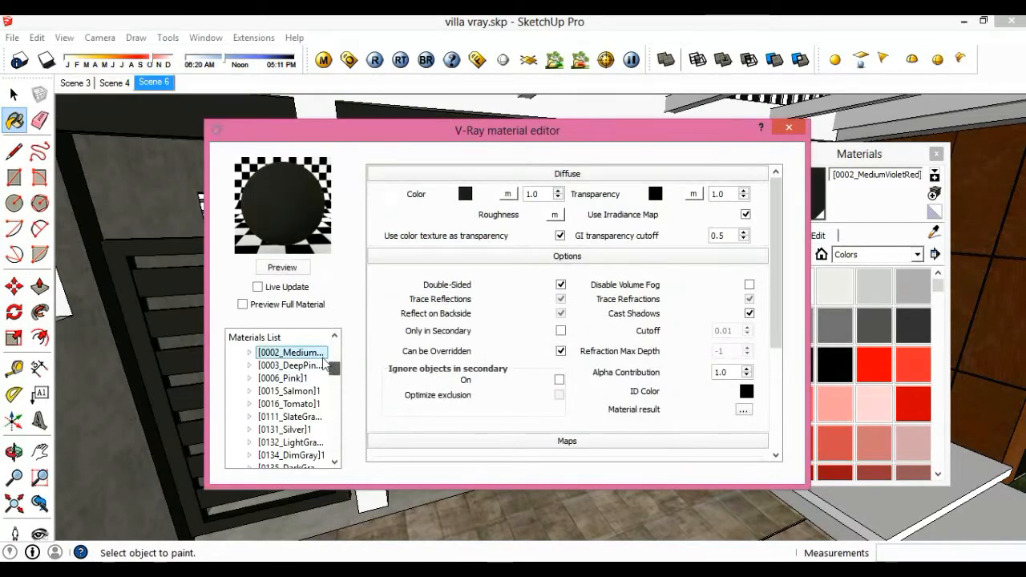
right_click(318, 355)
mouse_move(449, 358)
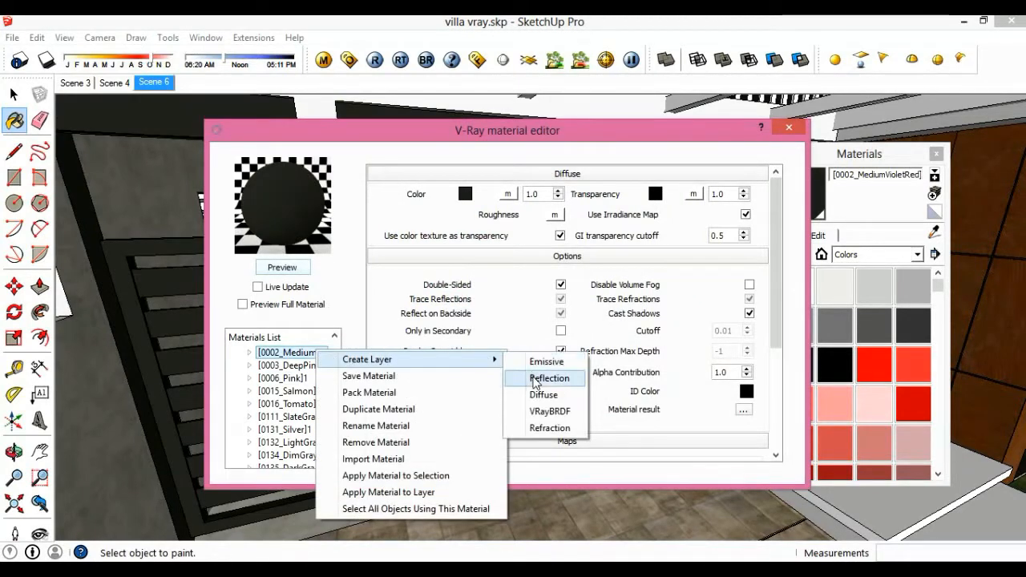
left_click(479, 376)
left_click(282, 267)
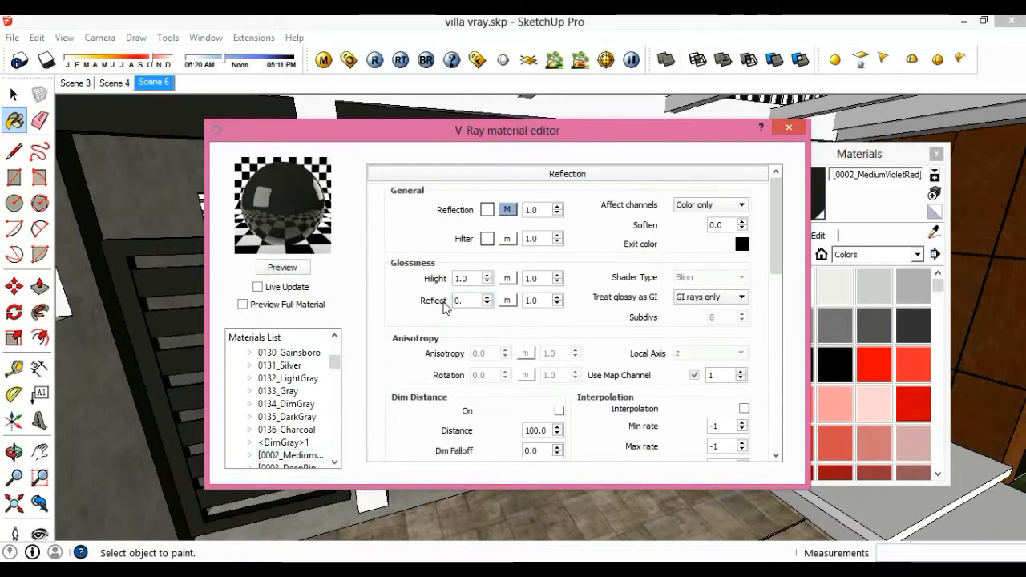
type("9")
key("Return")
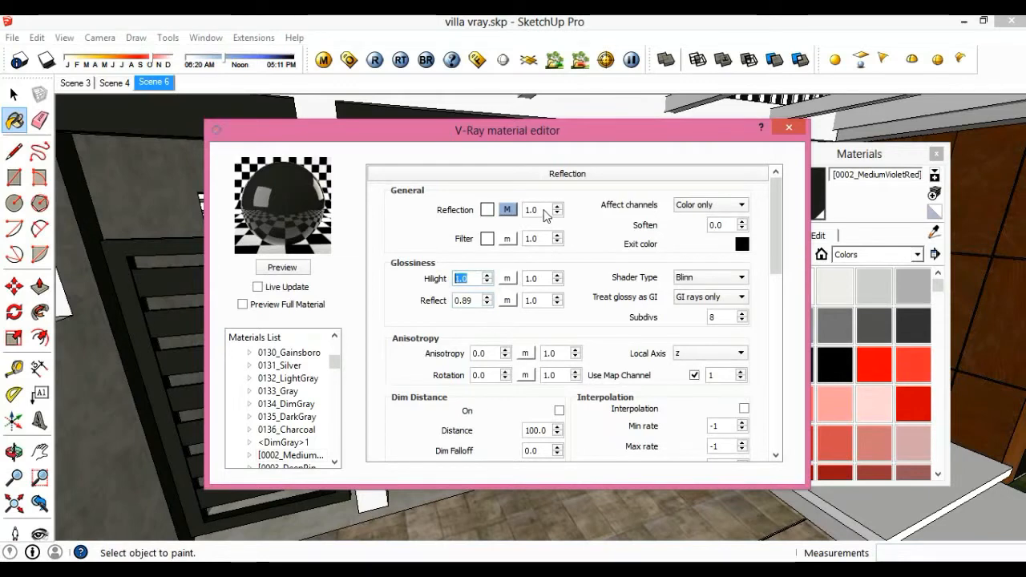
type("0.89")
key("Return")
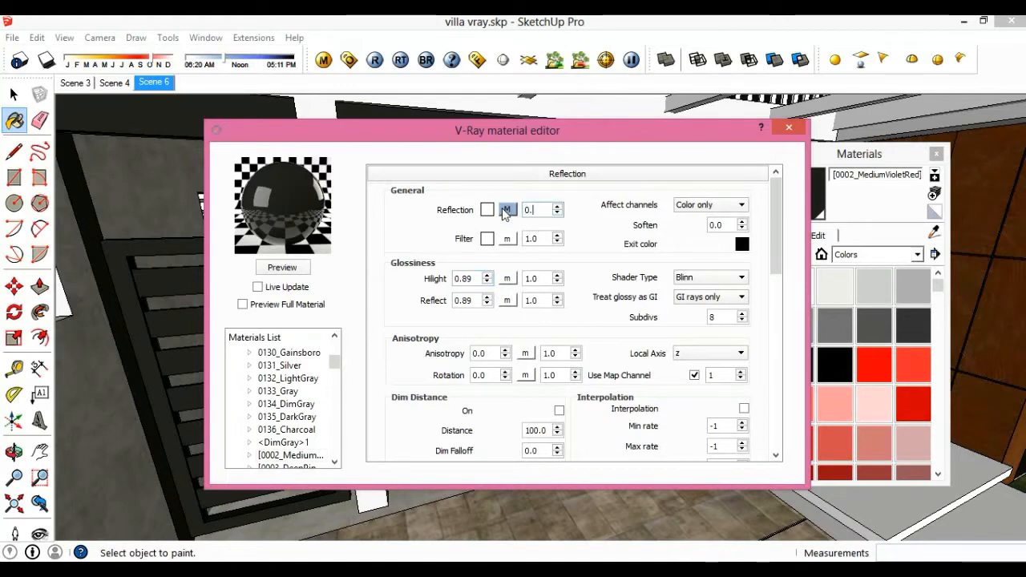
left_click(282, 267)
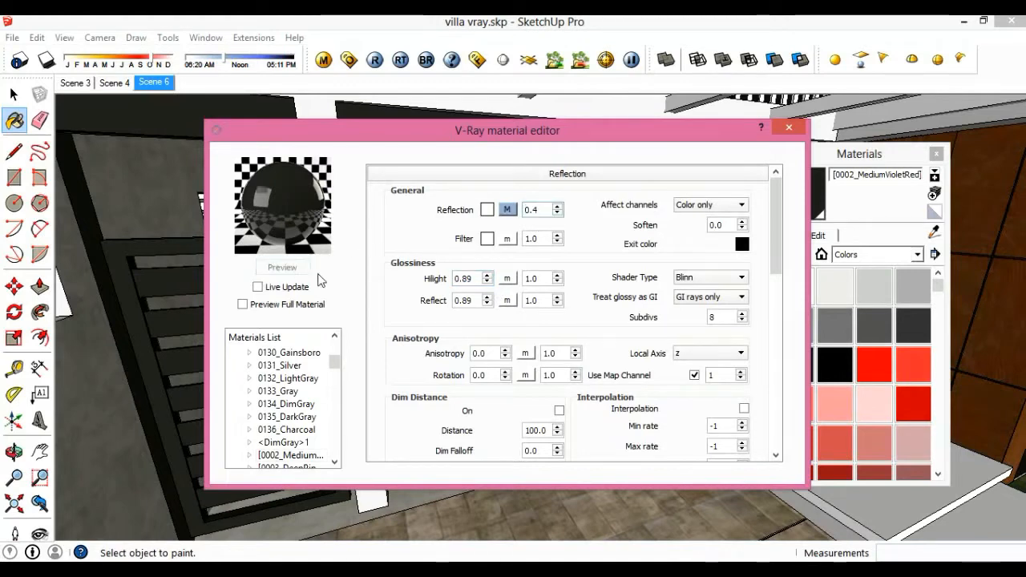
left_click(787, 129)
- Sample 0135_DarkGray from the pergola's front beam and preview it in the V-Ray material editor
scroll(566, 280, "down", 4)
key("space")
middle_click_drag(572, 298, 602, 341)
left_click(906, 284)
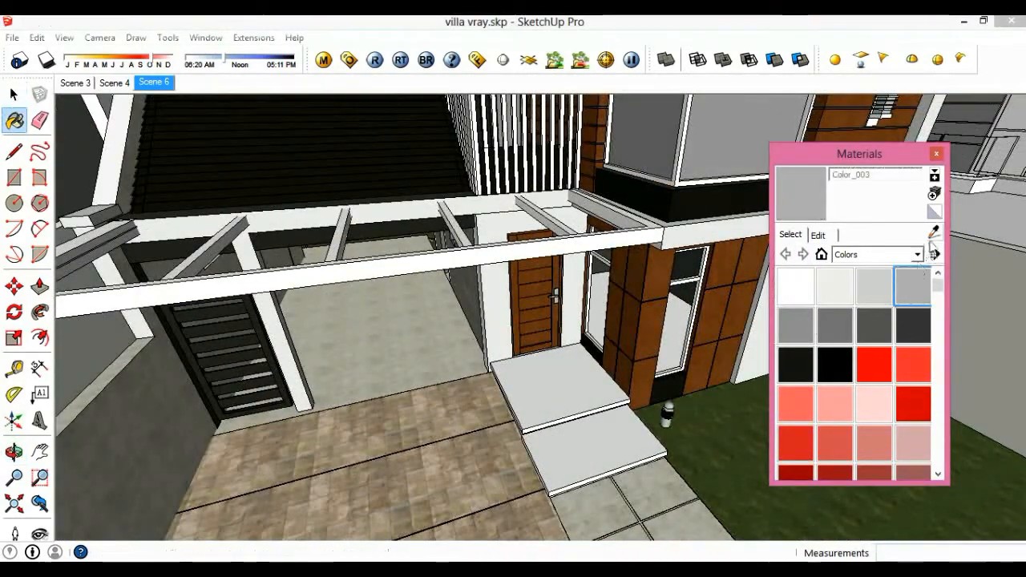
middle_click_drag(513, 305, 547, 303)
left_click(546, 304, "alt")
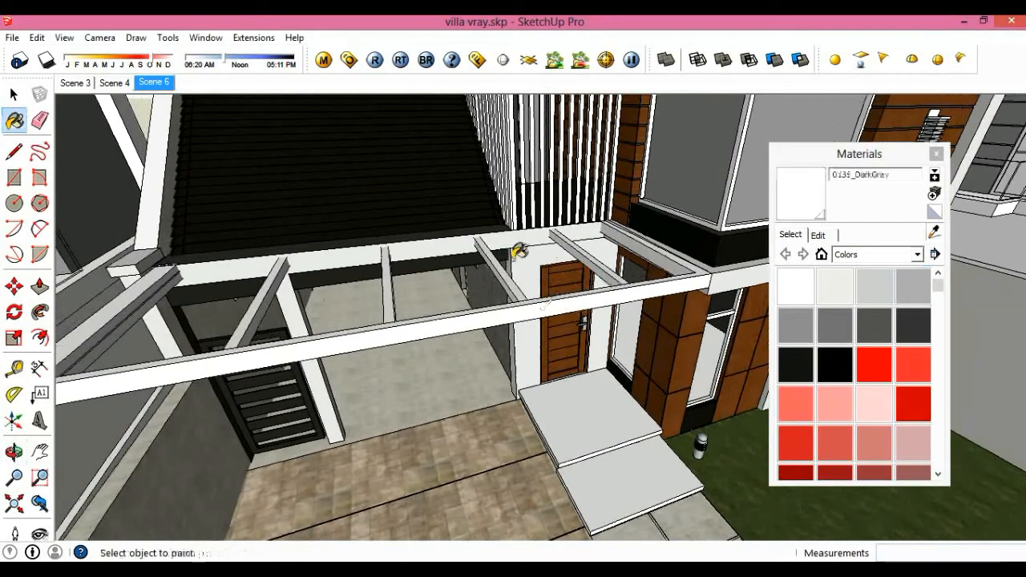
left_click(323, 60)
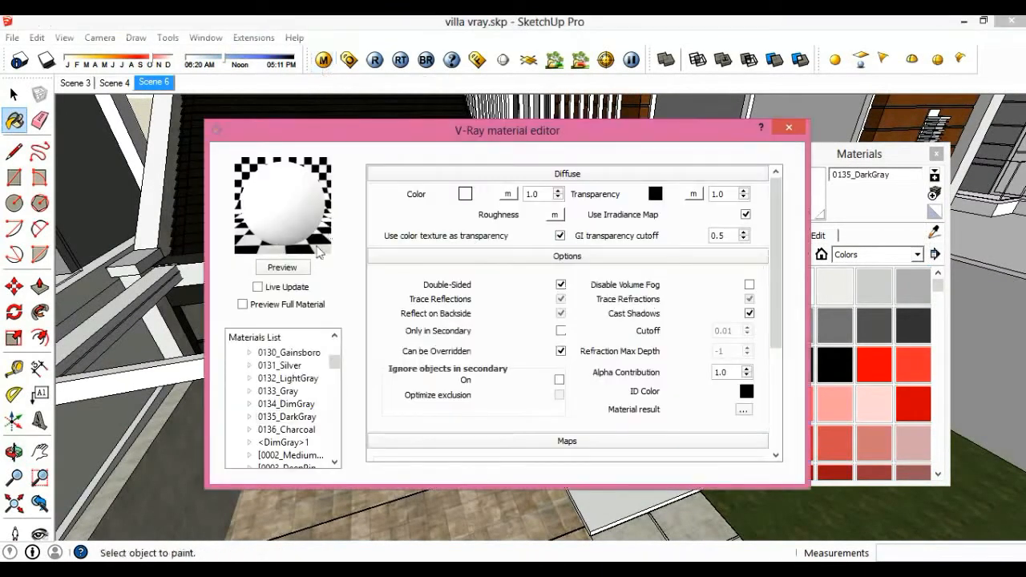
left_click(301, 267)
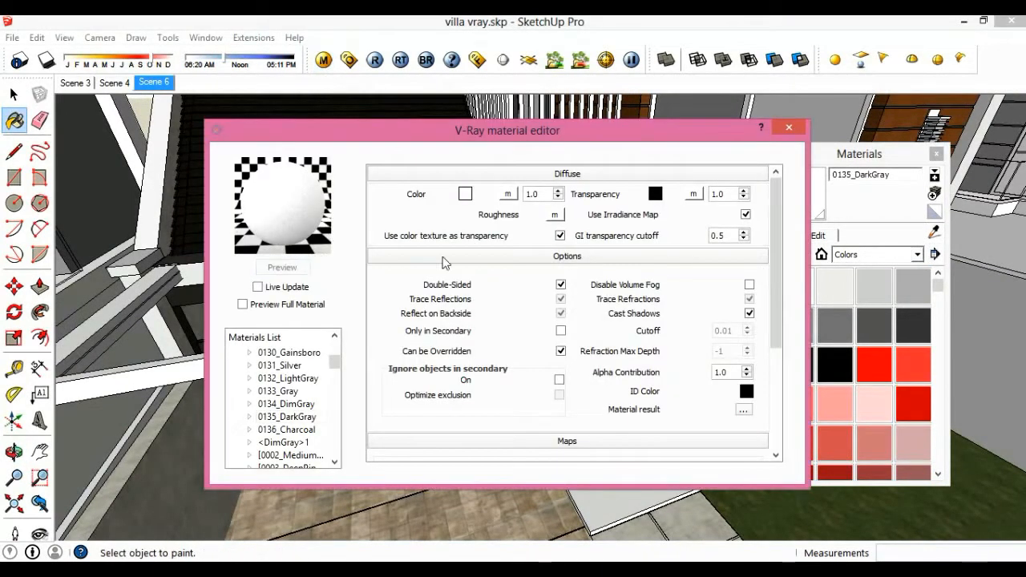
- Load the light wood image 13b4b68224d187a94620cba134de8b1c1.jpg as a TexBitmap diffuse color map for 0135_DarkGray
left_click(508, 194)
left_click(461, 233)
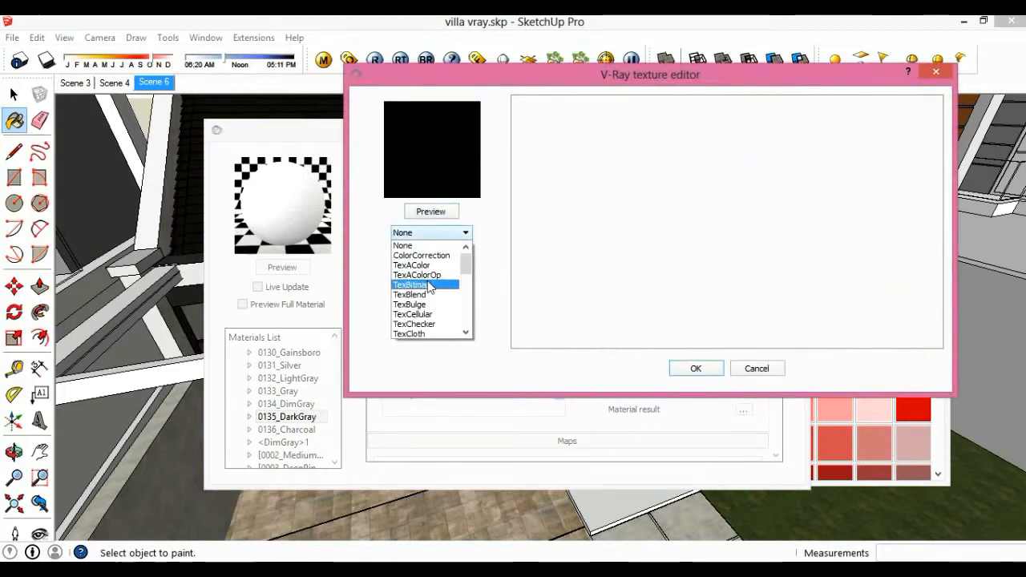
left_click(428, 285)
left_click(785, 317)
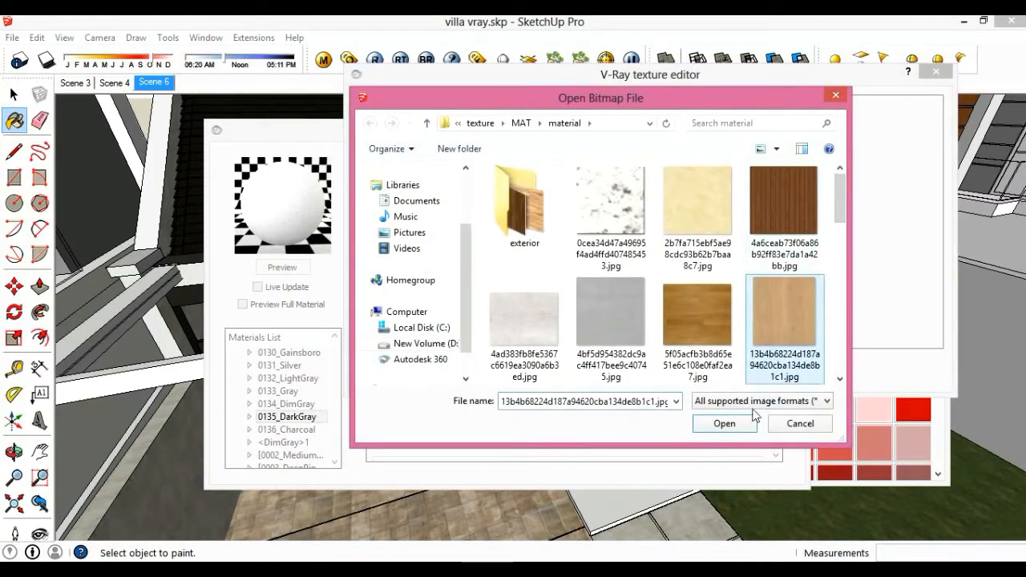
left_click(726, 423)
left_click(696, 369)
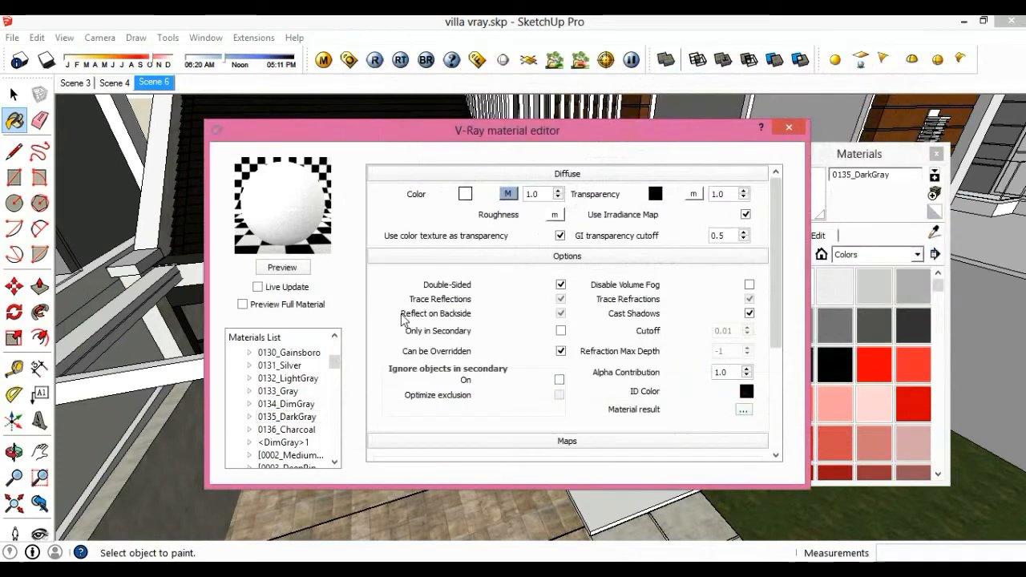
- Add a Reflection layer to 0135_DarkGray with highlight and reflect glossiness 0.89 and a reflection map multiplier of 0.3, previewing the result
left_click(294, 270)
scroll(337, 367, "down", 1)
left_click(287, 404)
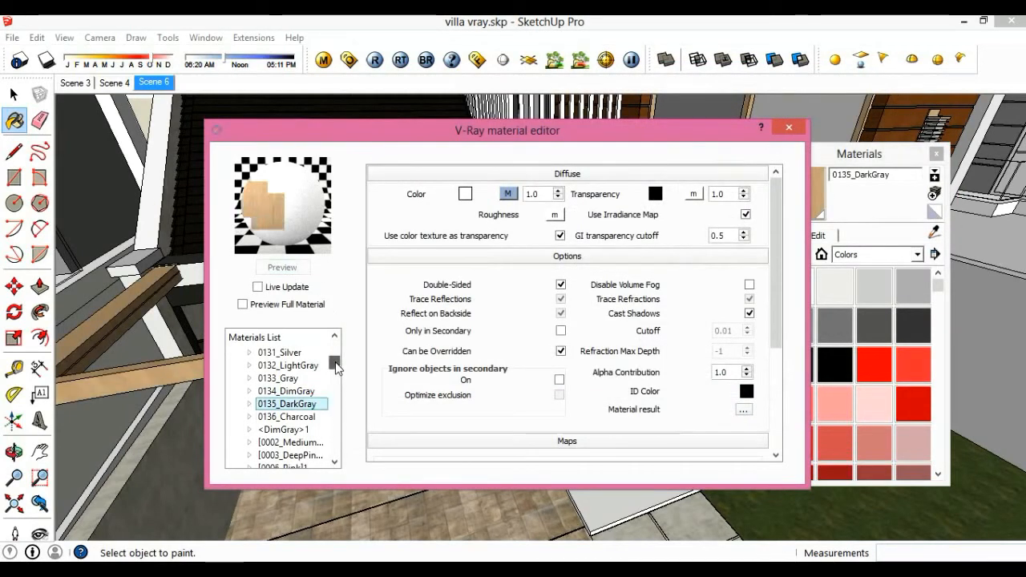
right_click(315, 404)
mouse_move(341, 411)
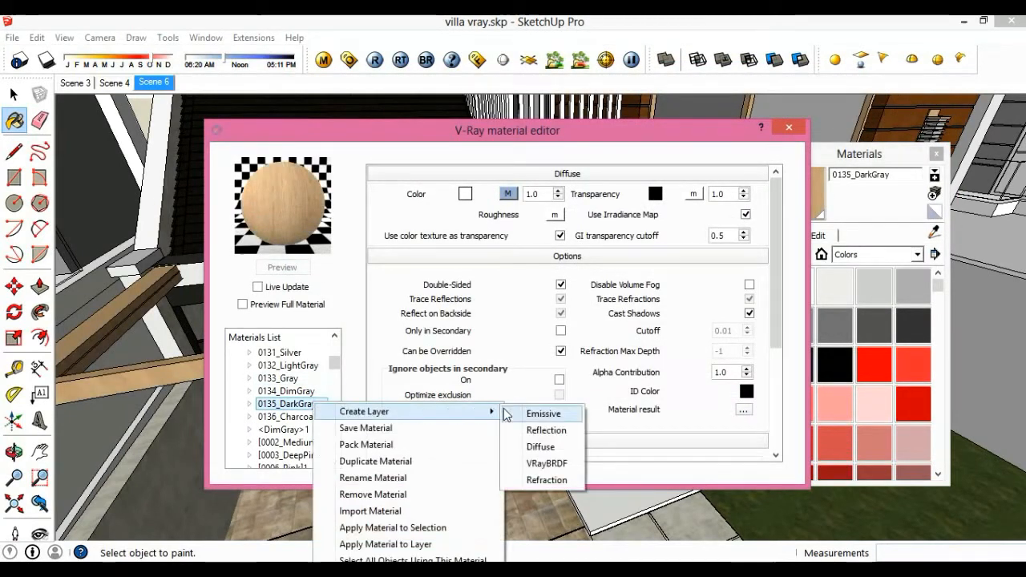
left_click(539, 428)
left_click(282, 268)
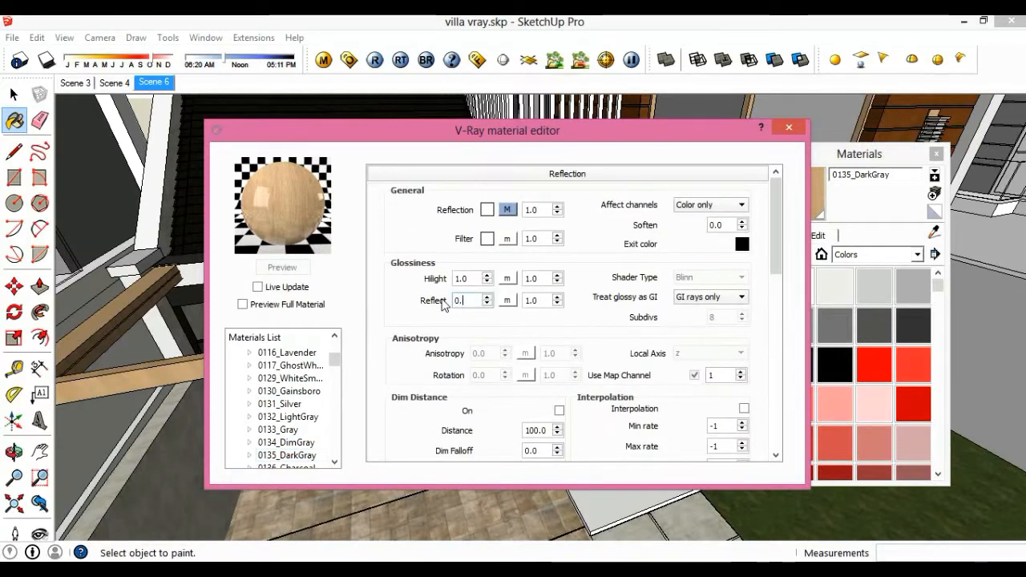
key("Return")
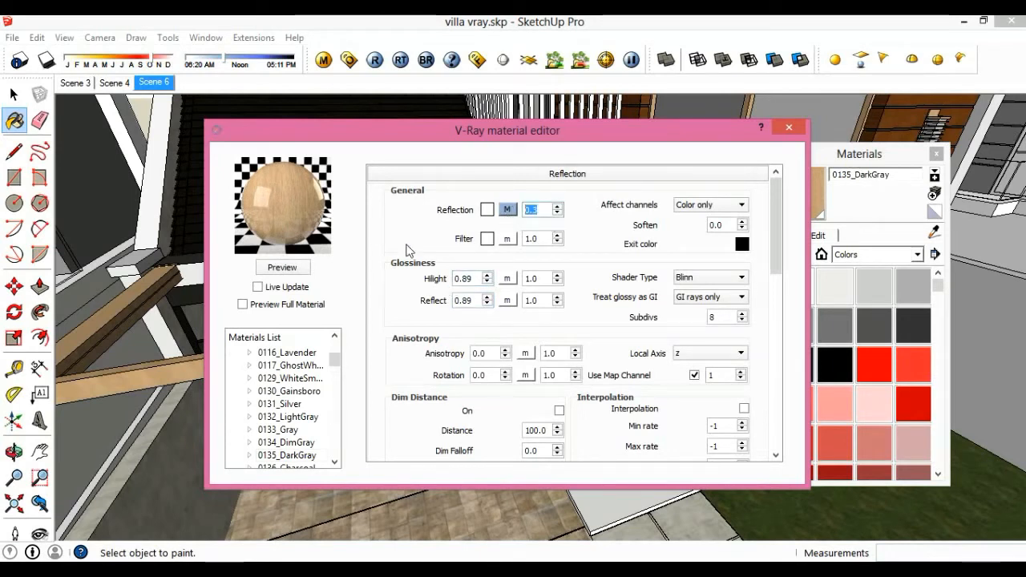
left_click(288, 272)
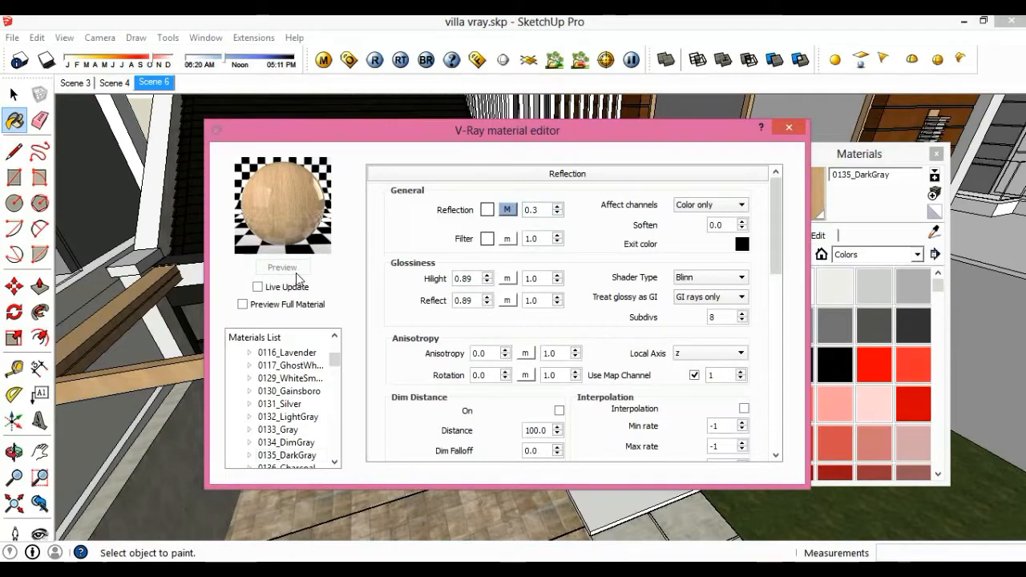
left_click(792, 128)
- Sample Color_A01 from the large upper-floor window glass and bring it up in the V-Ray material editor
middle_click_drag(539, 337, 544, 362)
scroll(513, 298, "down", 2)
key("space")
scroll(518, 301, "up", 3)
scroll(515, 344, "down", 4)
scroll(544, 365, "up", 3)
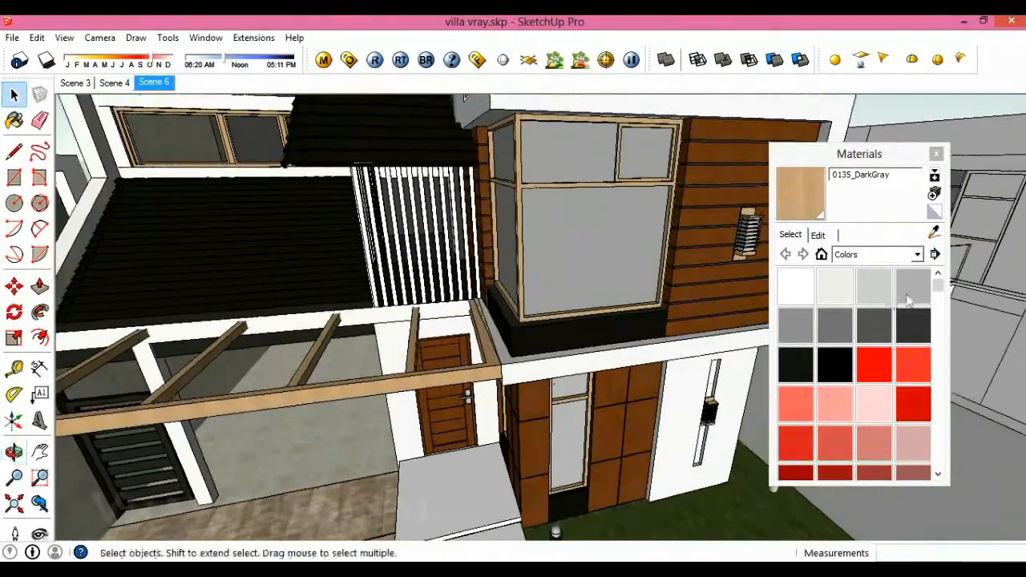
left_click(902, 296)
left_click(934, 232)
middle_click_drag(630, 272, 596, 316)
scroll(591, 300, "up", 1)
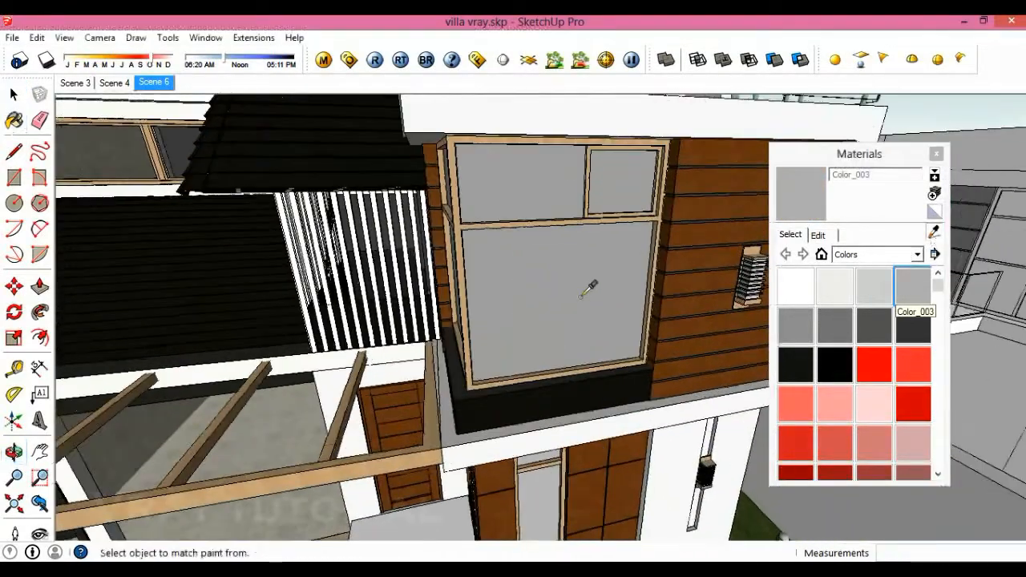
left_click(584, 295)
left_click(323, 60)
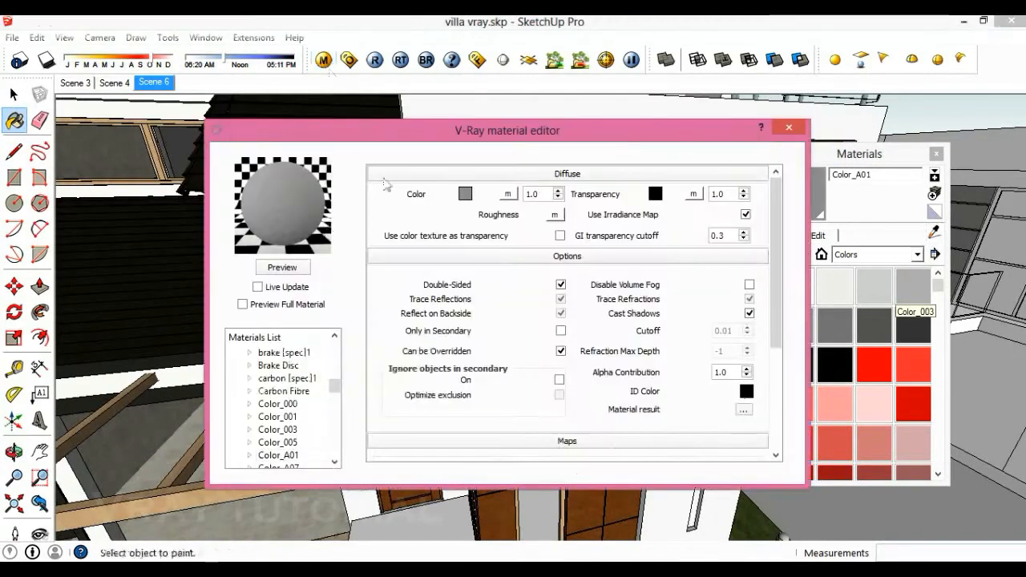
- Set the window glass material's transparency color to near-white with RGB values of 245 and refresh the preview
left_click(655, 193)
left_click_drag(679, 234, 679, 199)
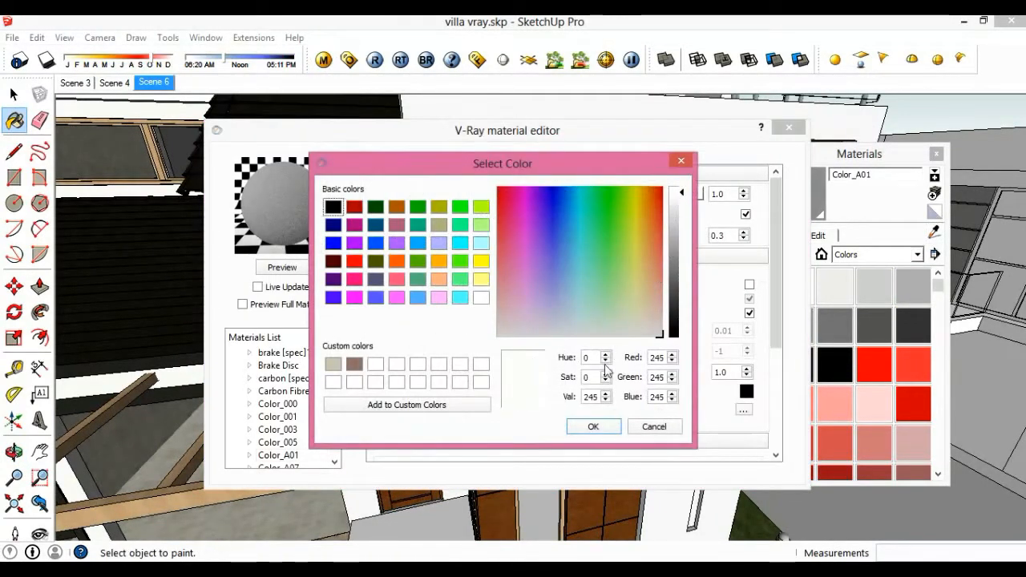
left_click(594, 427)
left_click(281, 267)
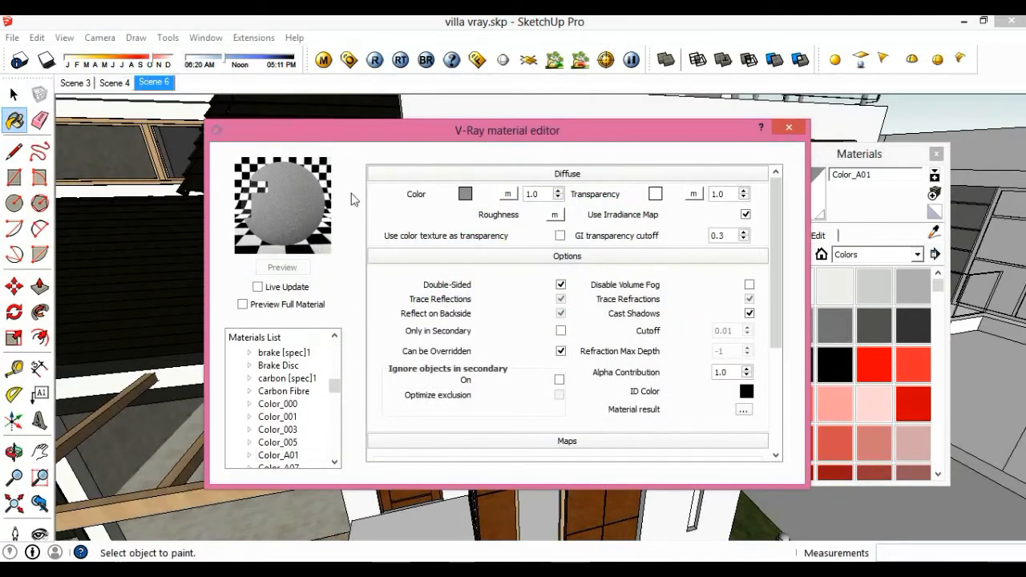
- Add a Reflection layer to Color_A01 and set its TexFresnel reflection map's IOR to 3
left_click_drag(334, 385, 320, 401)
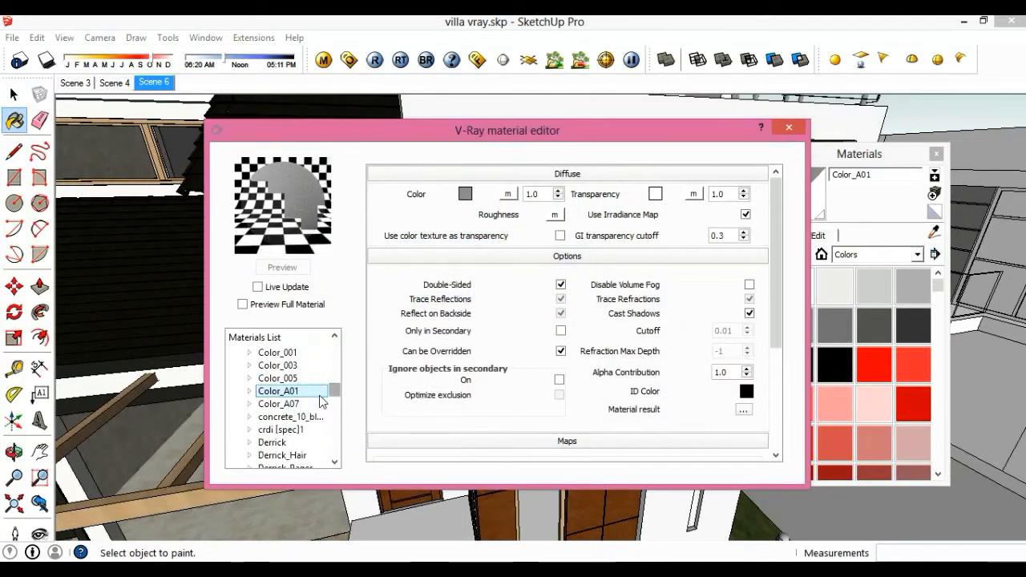
right_click(310, 396)
mouse_move(353, 400)
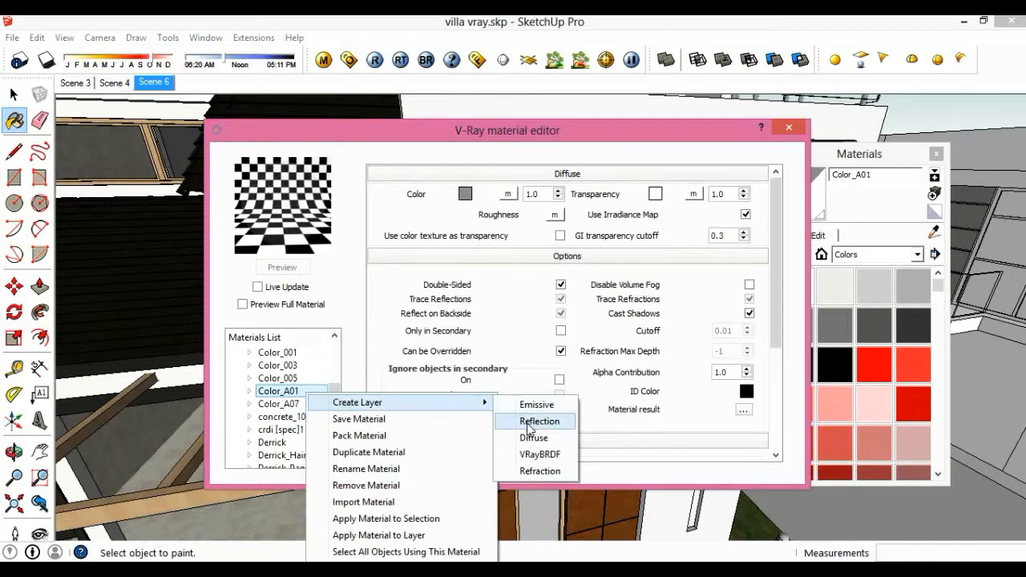
left_click(533, 419)
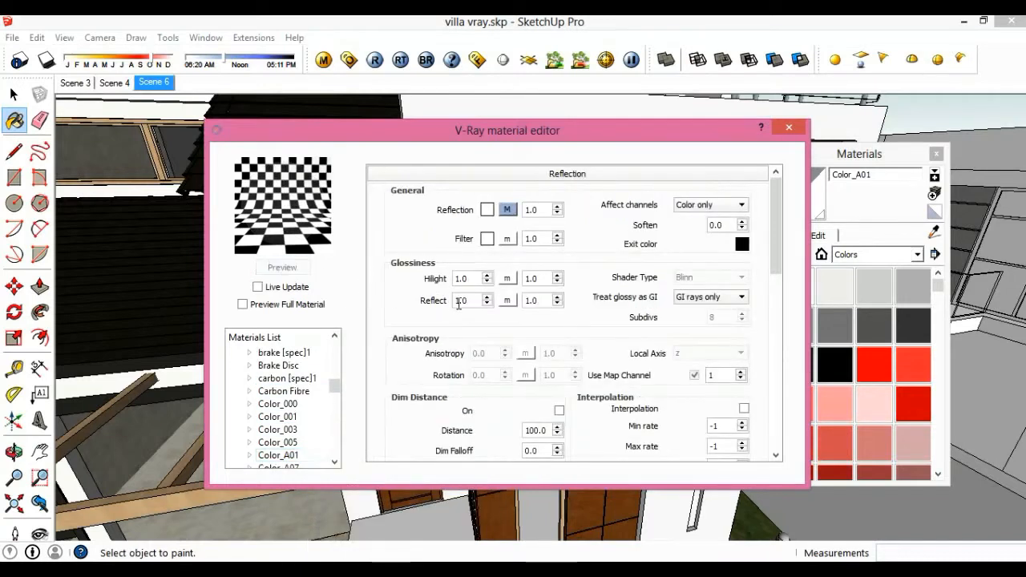
left_click(507, 209)
left_click_drag(662, 155, 640, 157)
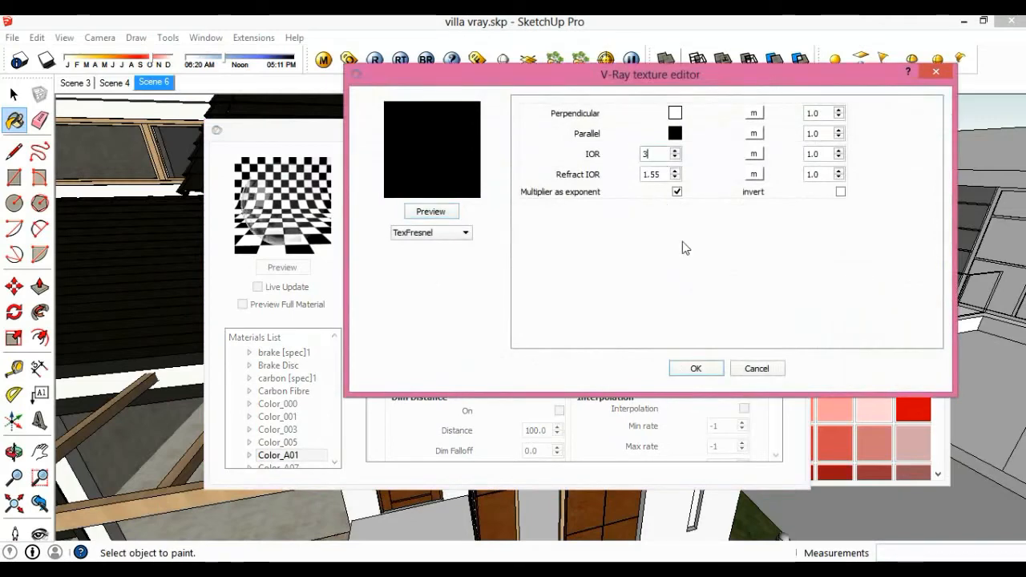
left_click(688, 369)
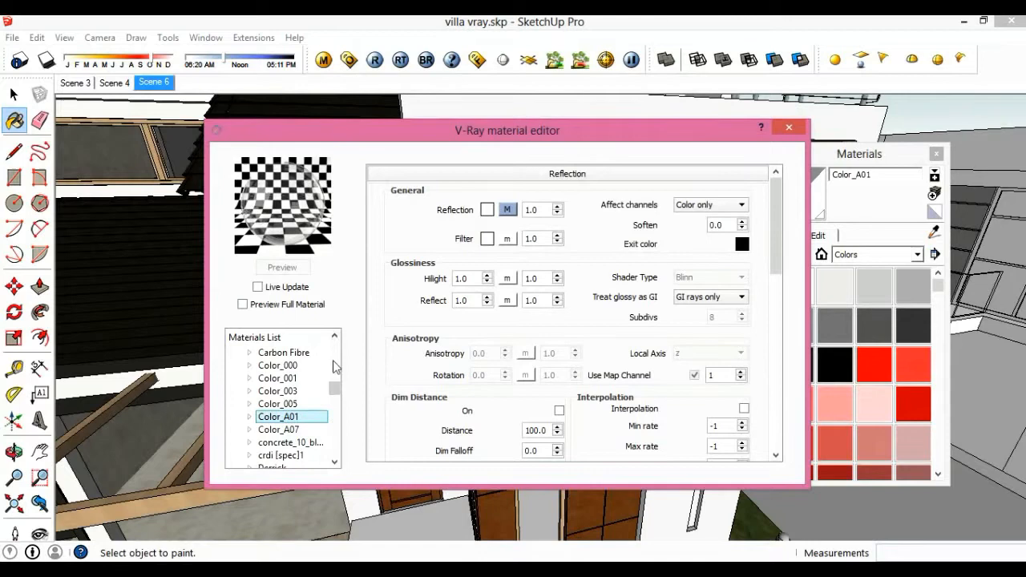
- Add a Refraction layer to Color_A01, refresh the material preview and close the material editor
right_click(307, 420)
mouse_move(473, 424)
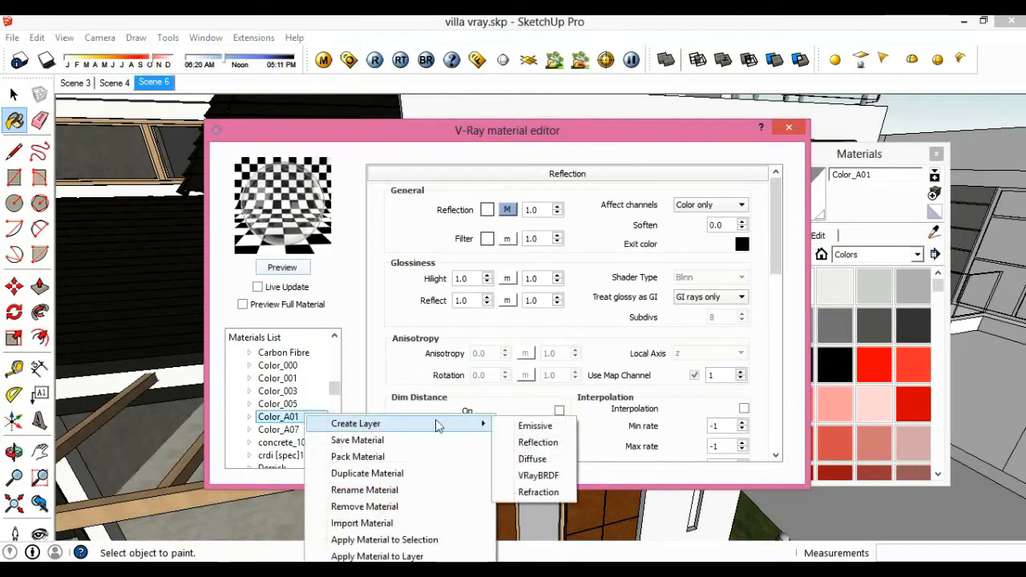
left_click(537, 492)
left_click(281, 268)
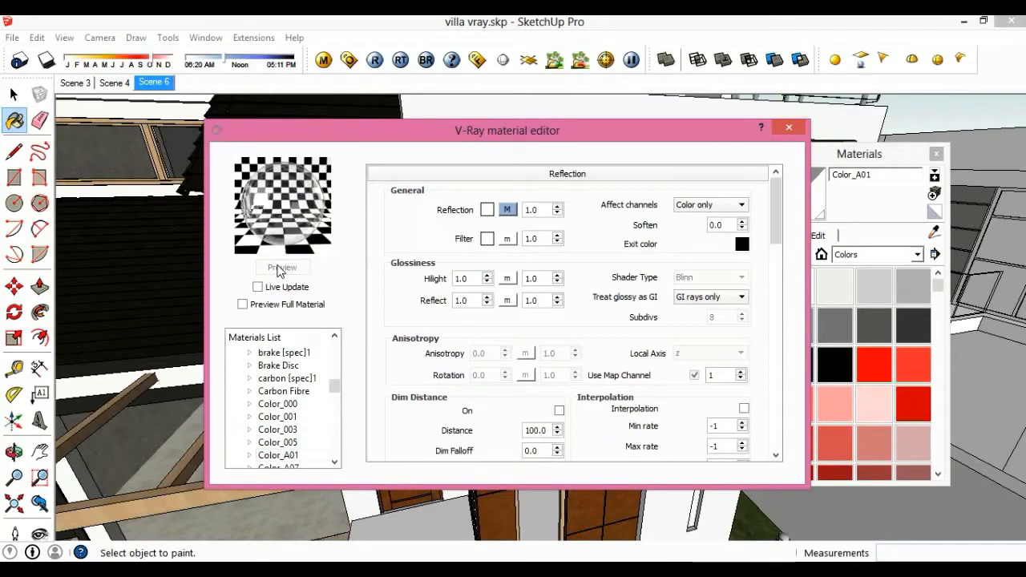
left_click(791, 131)
- Sample the balcony railing's glass panel material and review its reflection settings in the V-Ray material editor
middle_click_drag(745, 156, 594, 239)
scroll(610, 239, "up", 2)
mouse_move(609, 239)
middle_mouse_down()
mouse_move(625, 252)
mouse_move(623, 200)
mouse_move(614, 211)
mouse_move(630, 267)
mouse_move(619, 305)
mouse_move(641, 313)
middle_mouse_up()
scroll(623, 200, "up", 2)
scroll(631, 267, "up", 1)
left_click(914, 286)
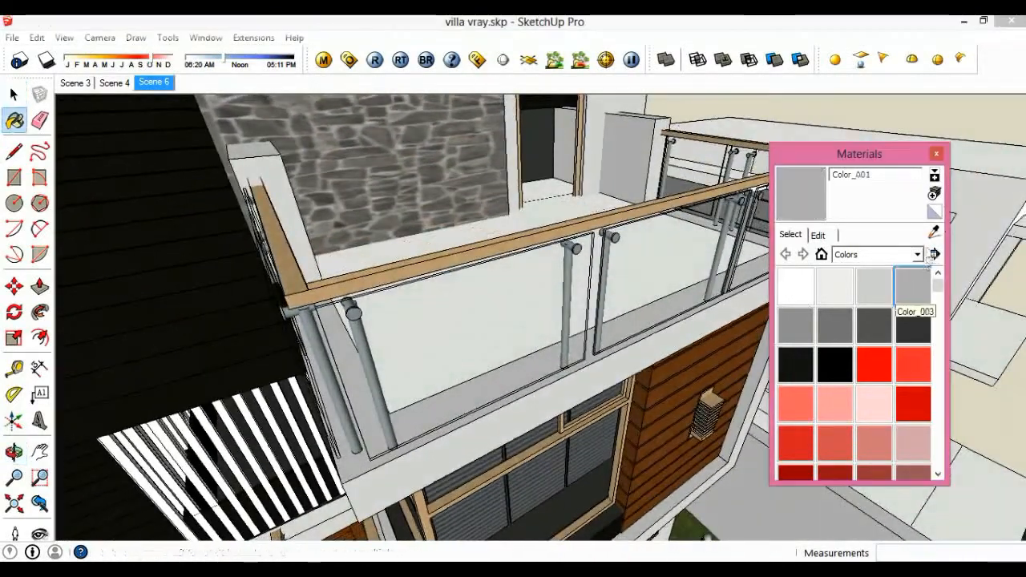
left_click(491, 228, "alt")
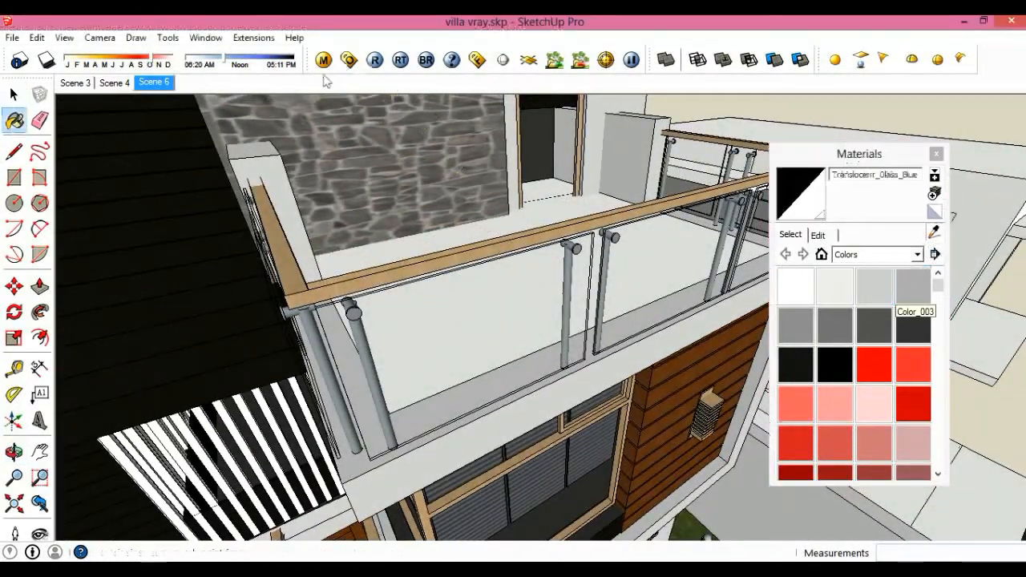
left_click(321, 63)
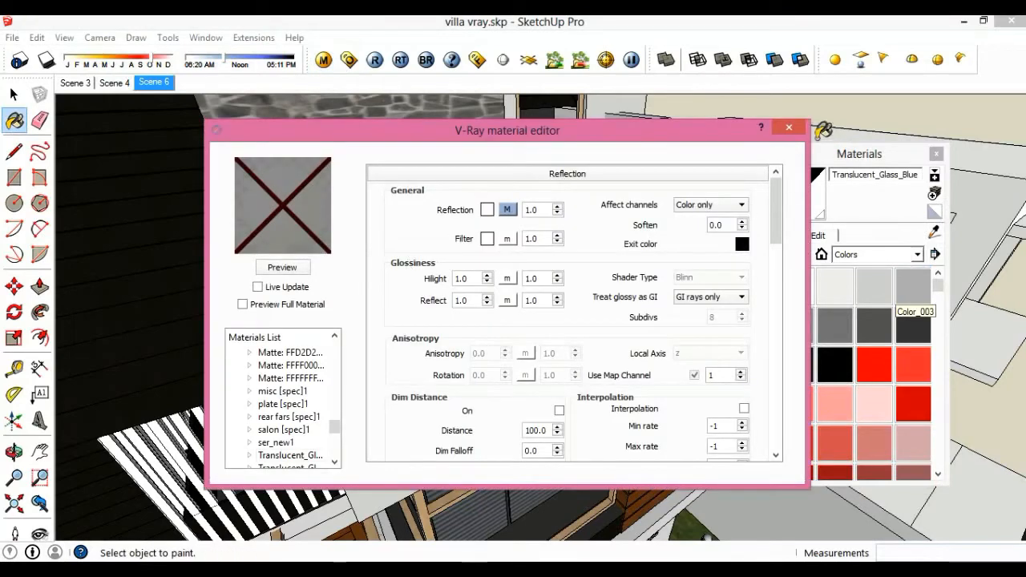
left_click(789, 126)
- Sample the metal material from a balcony railing post and review its reflection settings in the V-Ray material editor
middle_click_drag(578, 257, 492, 312)
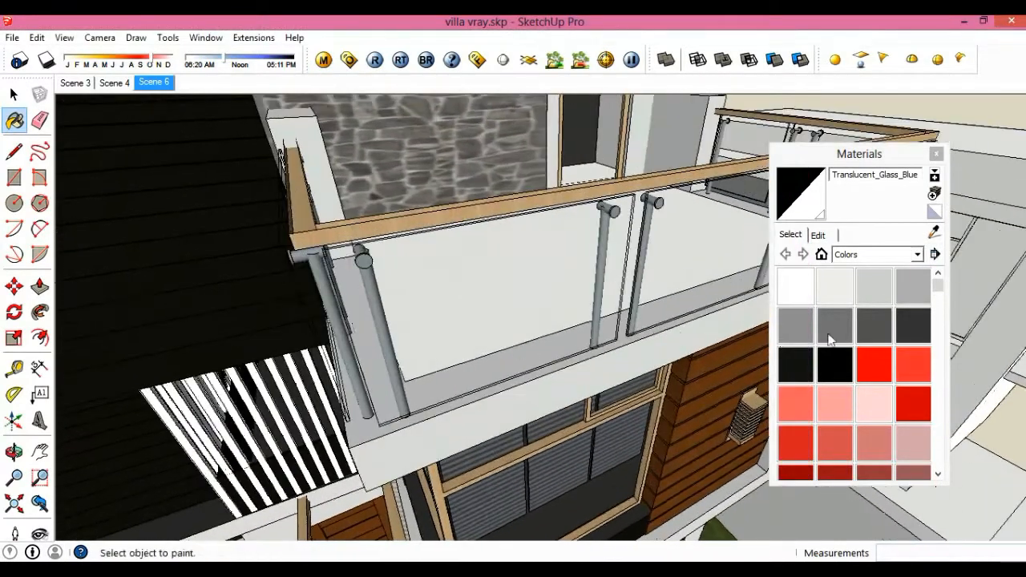
left_click(916, 289)
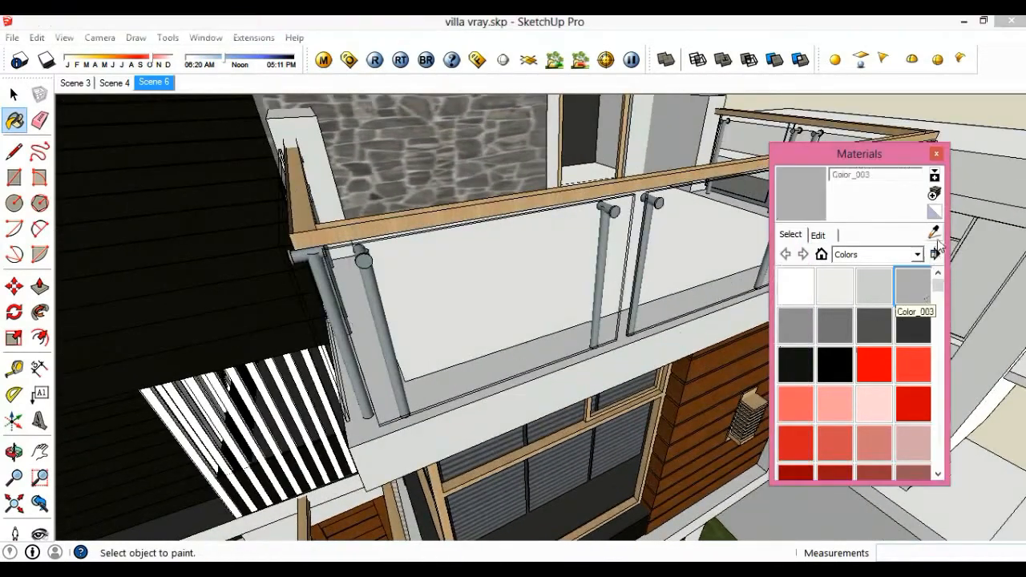
left_click(405, 364, "alt")
scroll(377, 272, "up", 5)
middle_click_drag(375, 275, 657, 329)
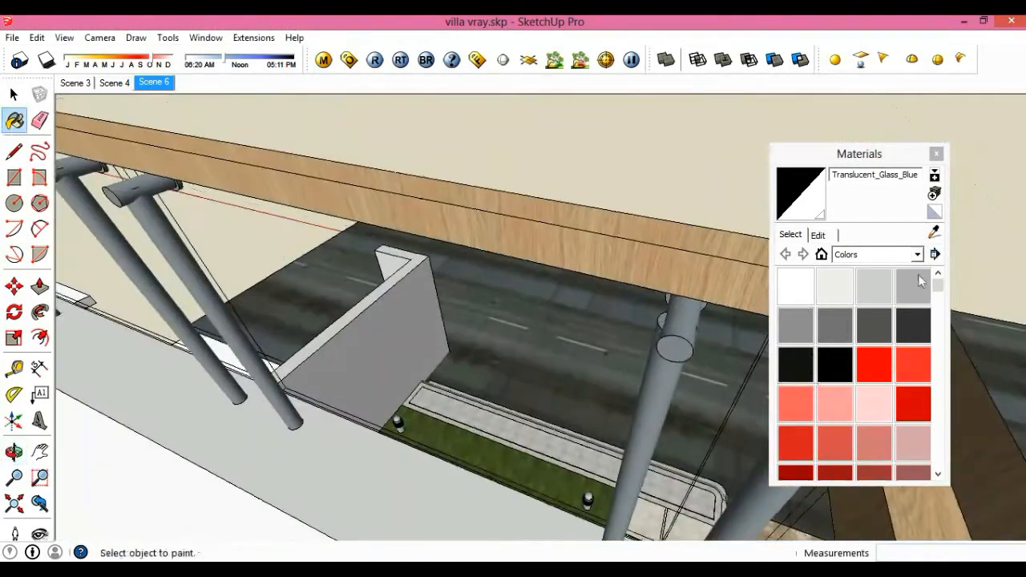
left_click(898, 278)
left_click(672, 375)
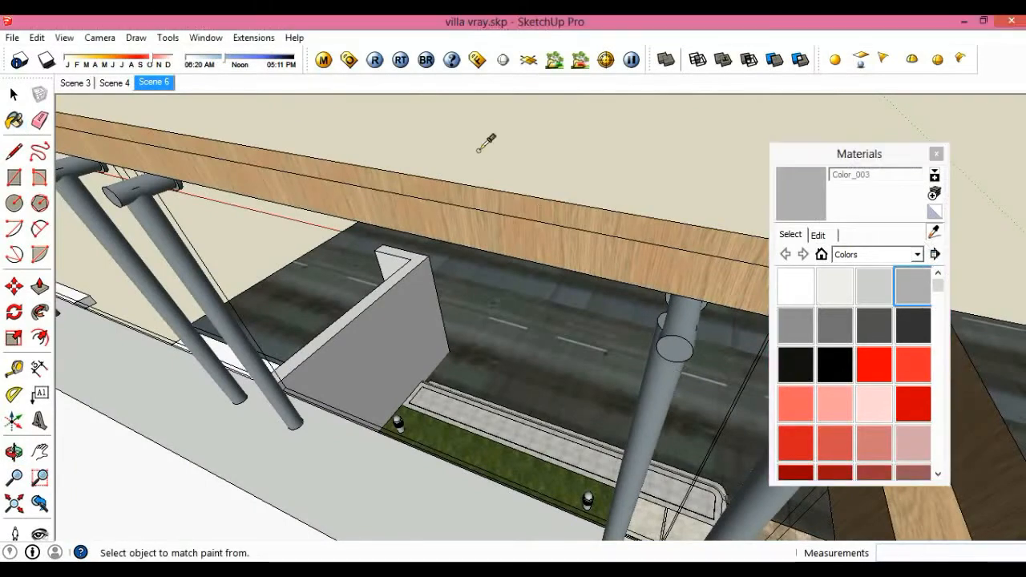
left_click(323, 59)
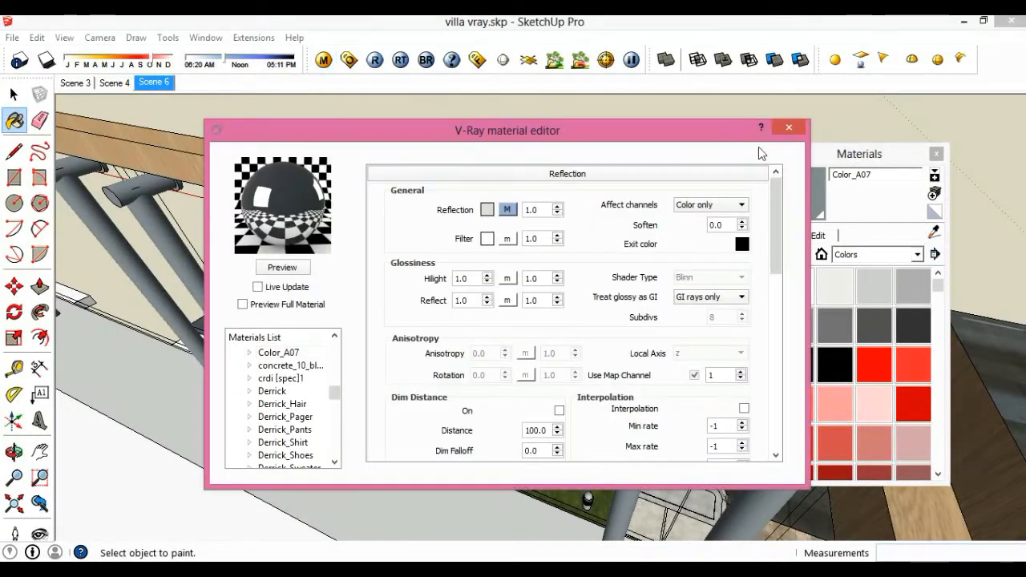
left_click(788, 127)
middle_click_drag(562, 321, 315, 352)
key("space")
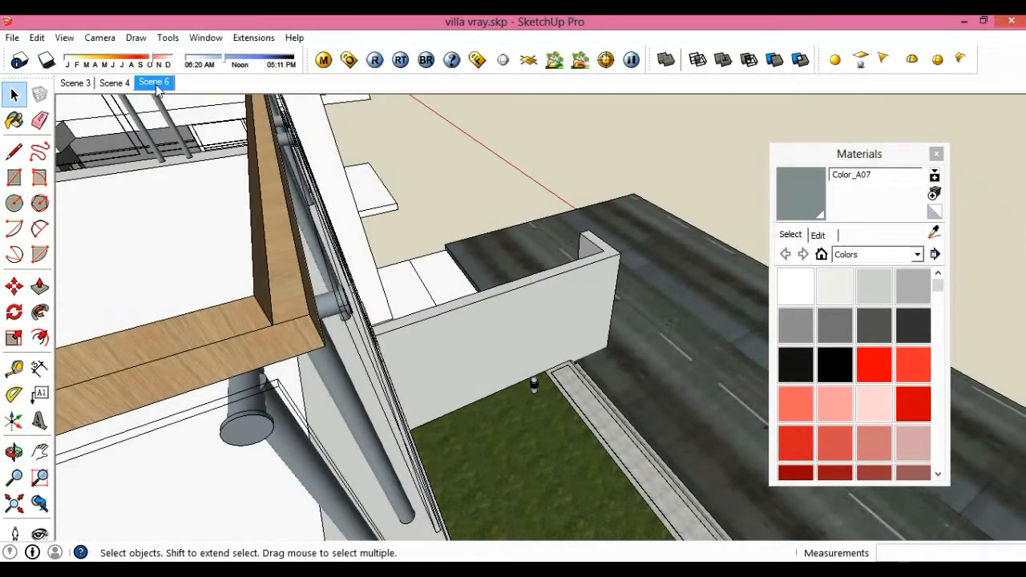
- Return to the Scene 6 view and check the last render in the V-Ray frame buffer
left_click(154, 83)
left_click_drag(818, 154, 328, 143)
left_click(477, 62)
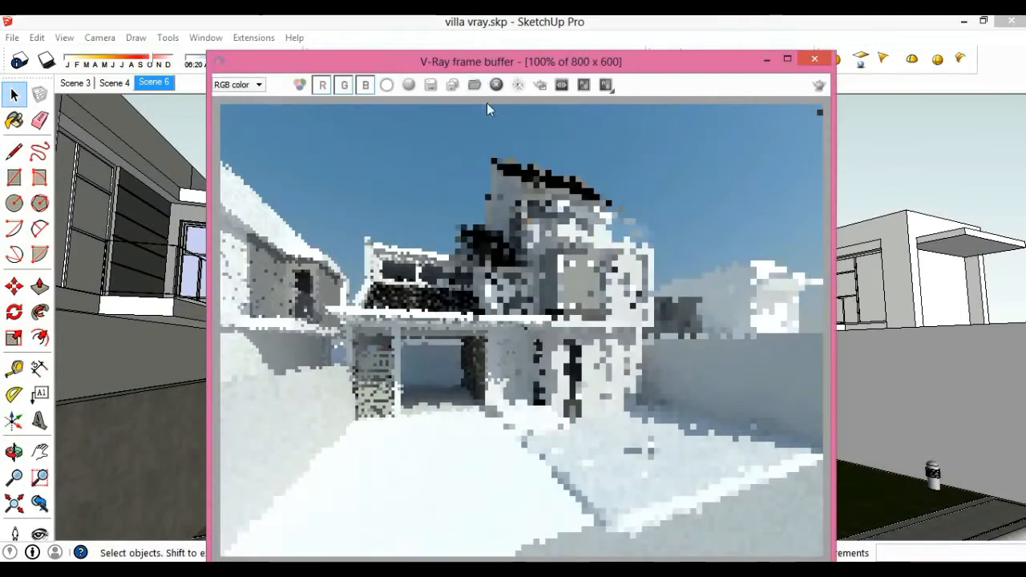
left_click(815, 60)
- Sample the concrete material [0111_SlateGray]1 and apply it to the lawn-side boundary wall's faces inside its group
left_click(438, 321)
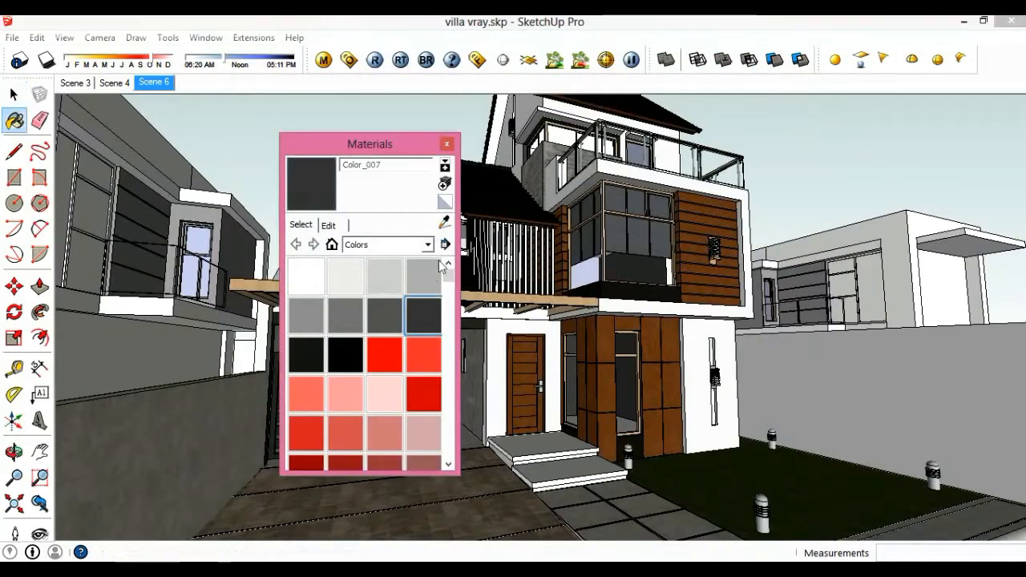
left_click(445, 223)
left_click(794, 384)
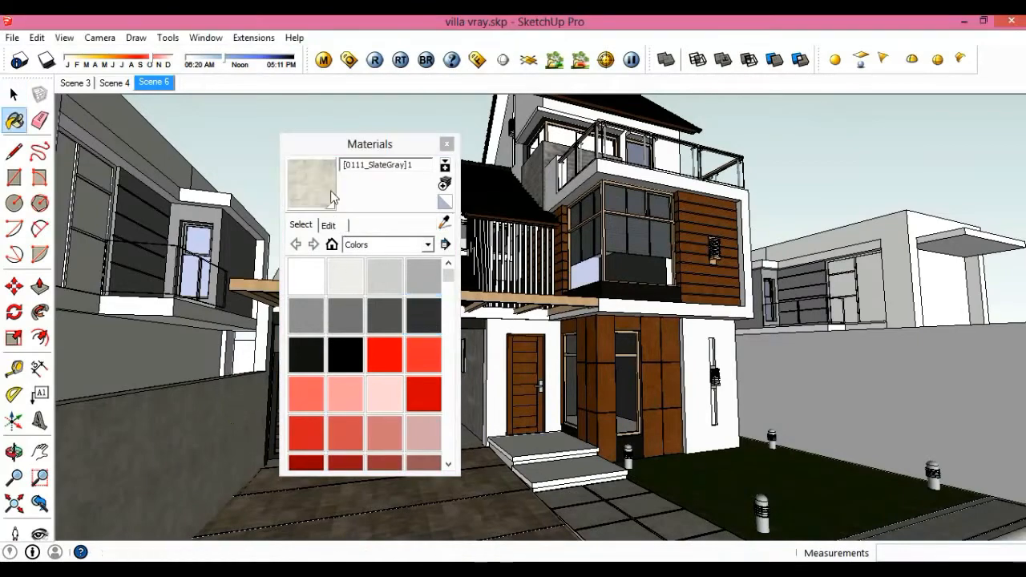
middle_click_drag(794, 385, 726, 405)
key("space")
left_click(792, 390)
double_click(727, 405)
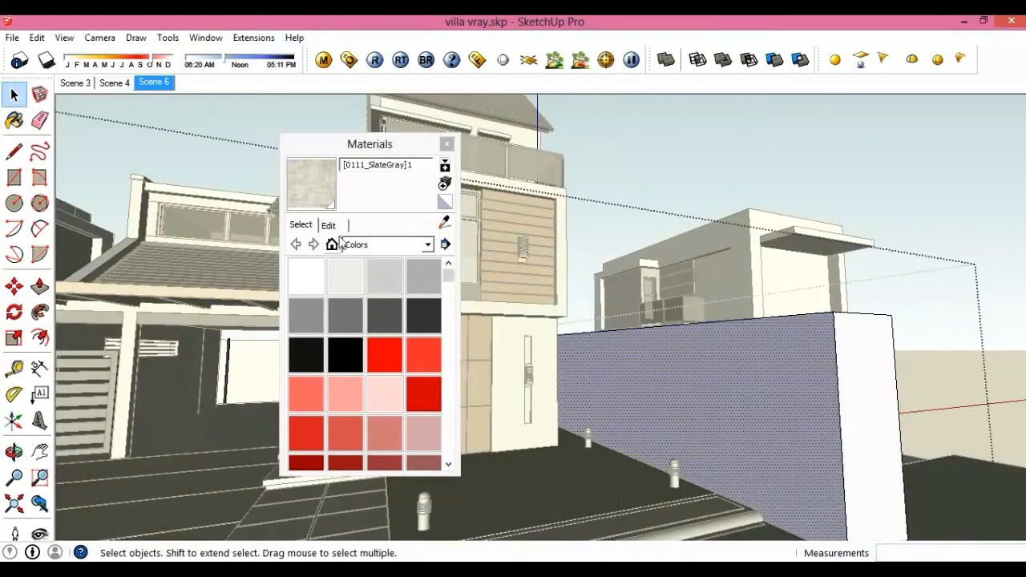
key("b")
left_click(852, 383)
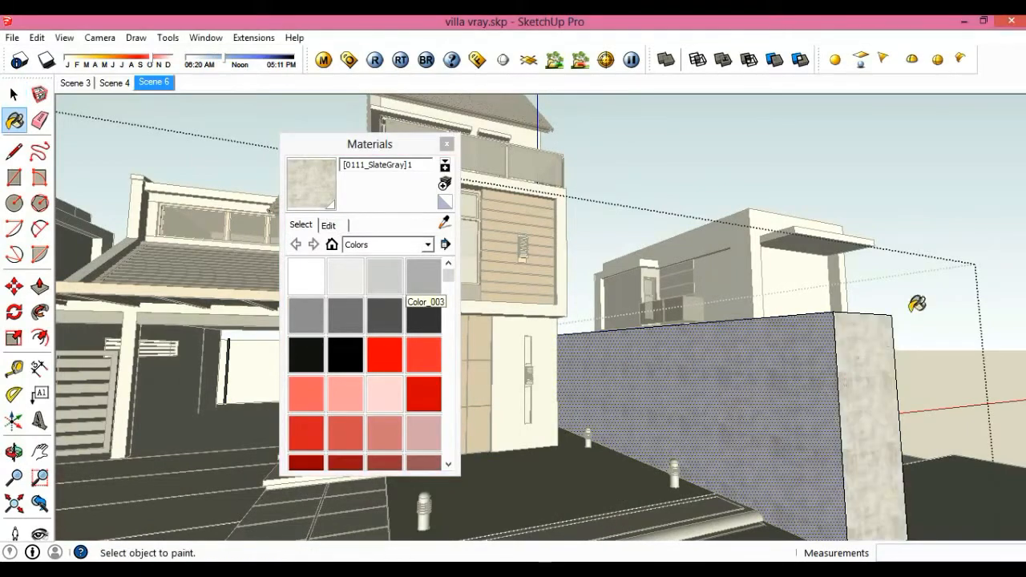
key("space")
left_click(806, 218)
left_click(447, 144)
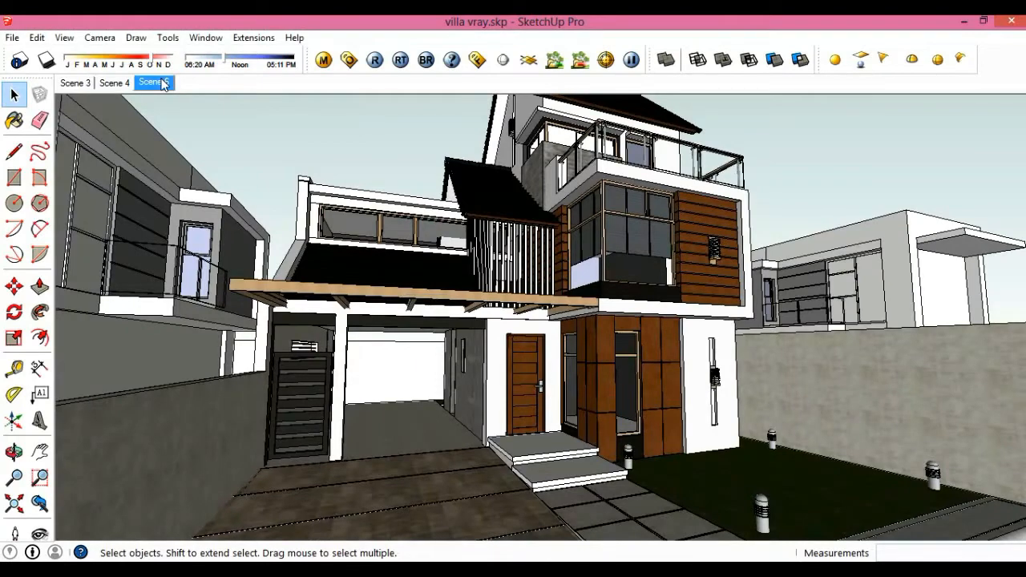
- Run a V-Ray test render of Scene 6 to check the materials, and close the frame buffer
left_click(374, 61)
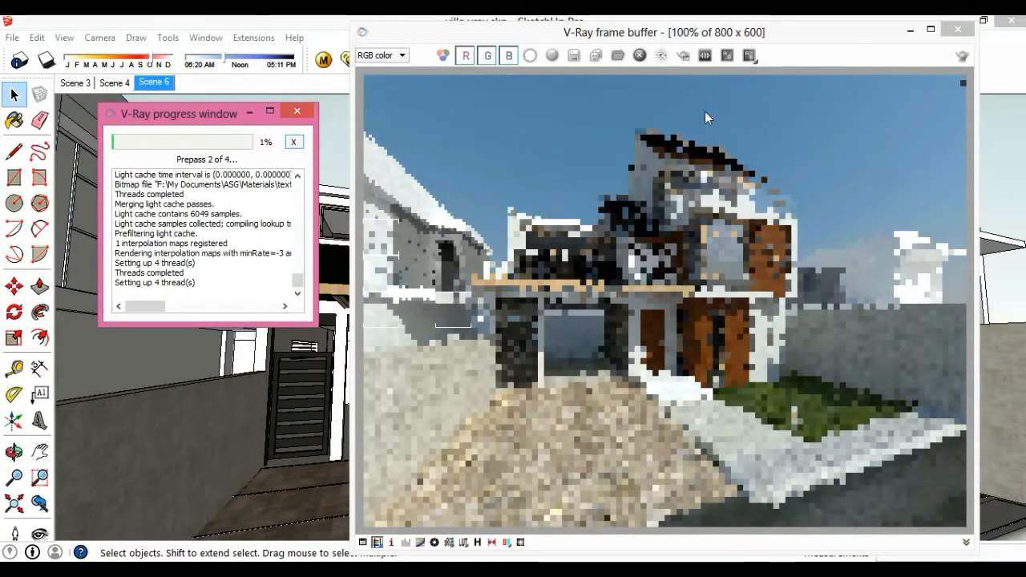
left_click(958, 29)
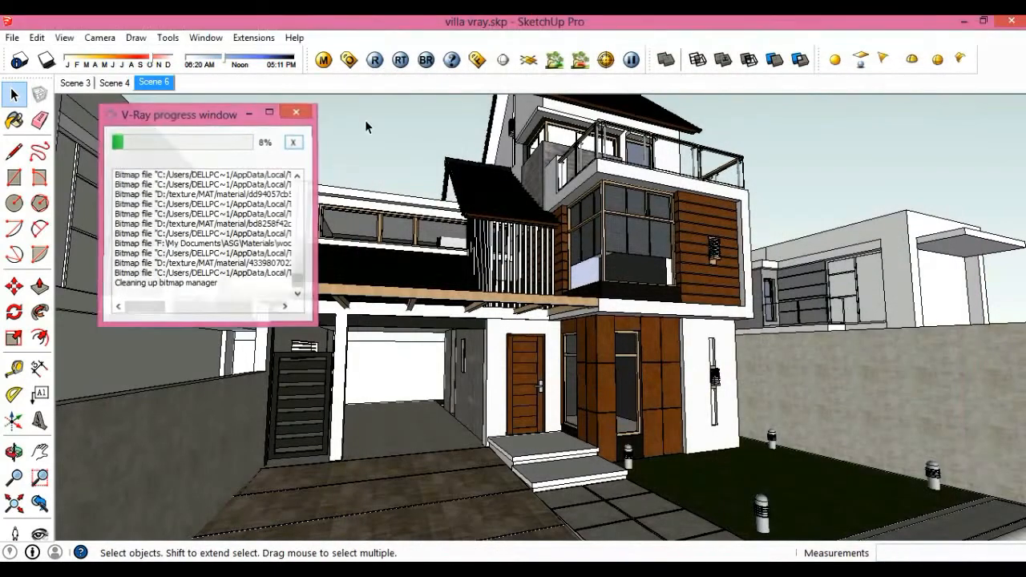
- Assign a TexBitmap using VizPeople_non_commercial_hdr_v1_09.hdr to the reflection/refraction background in the V-Ray environment options
left_click(349, 61)
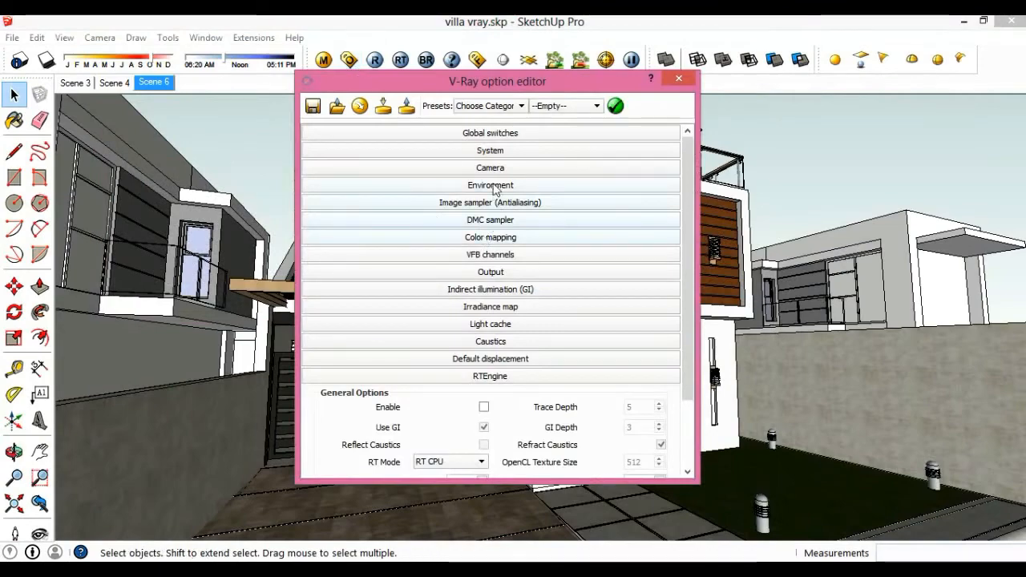
left_click(478, 60)
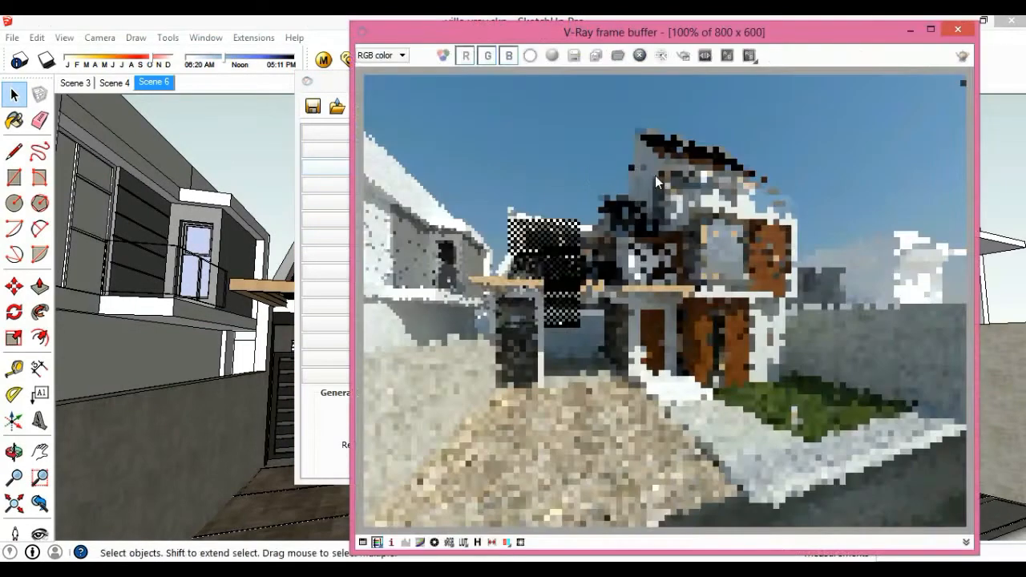
left_click(949, 31)
left_click(499, 189)
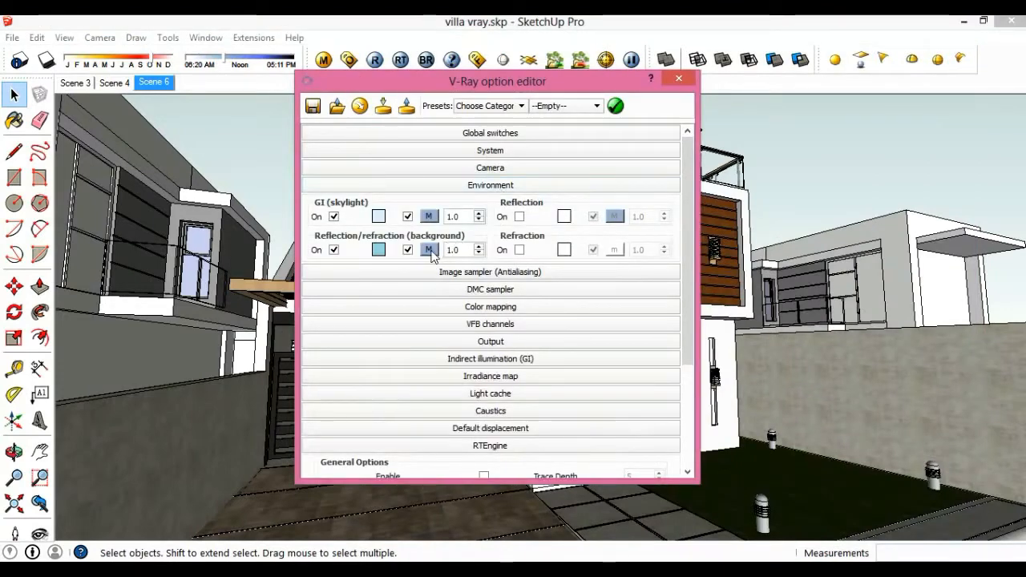
left_click(429, 250)
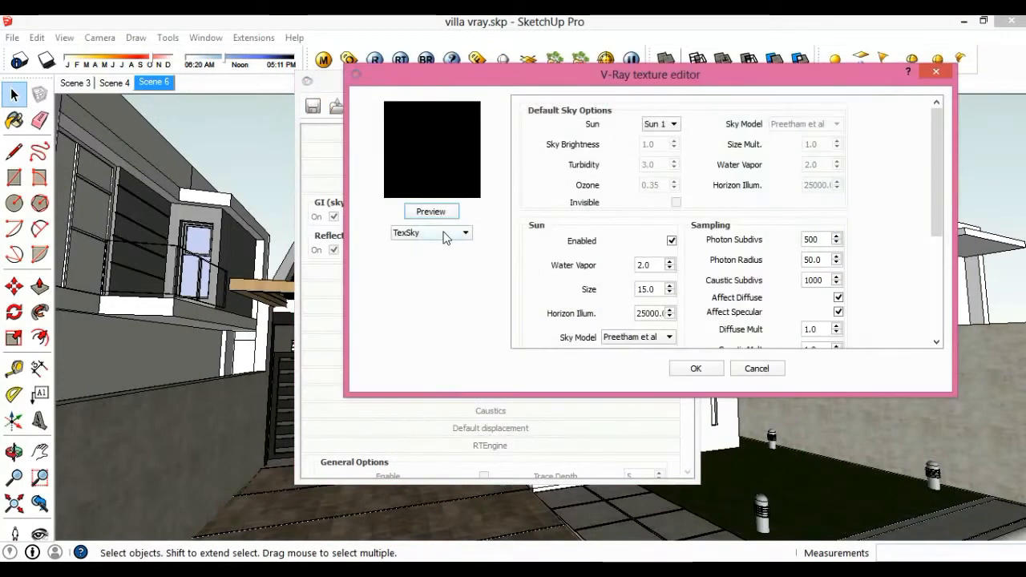
left_click(445, 234)
scroll(427, 294, "up", 5)
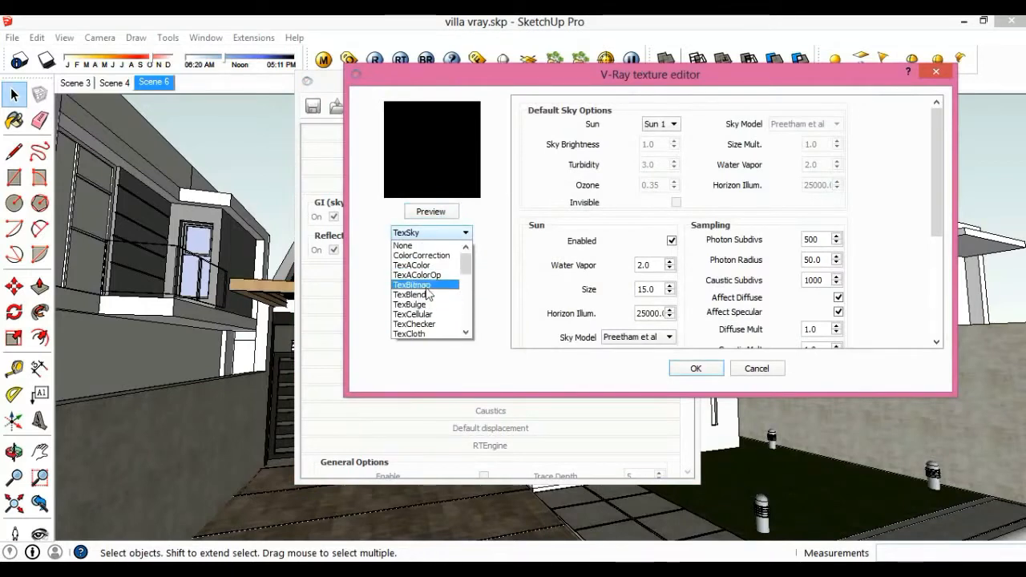
left_click(427, 294)
left_click_drag(842, 192, 830, 358)
left_click(704, 341)
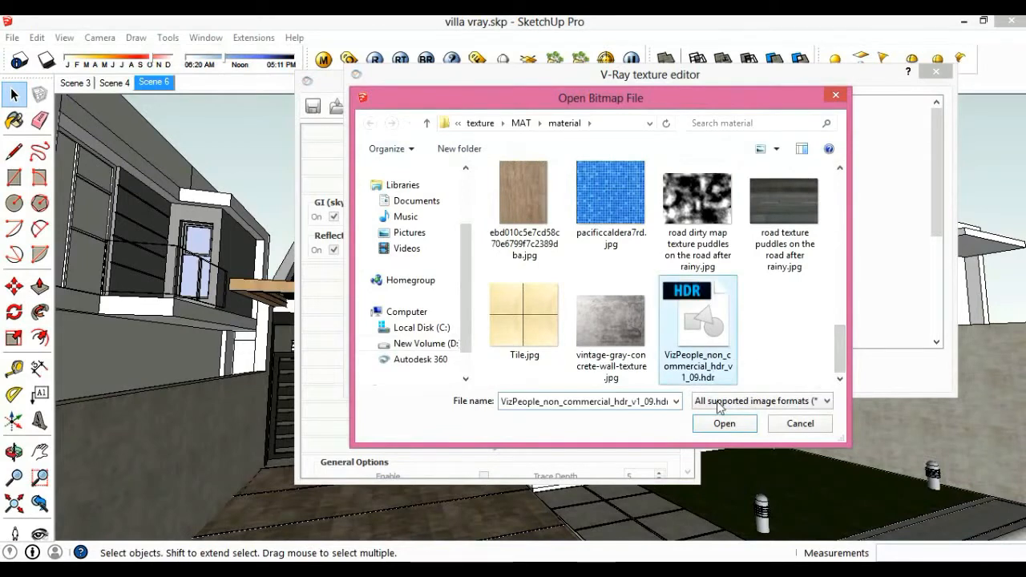
left_click(724, 424)
- Set the background bitmap's UVW type to UVWGenEnvironment and the reflection/refraction background multiplier to 5.0
scroll(927, 207, "down", 10)
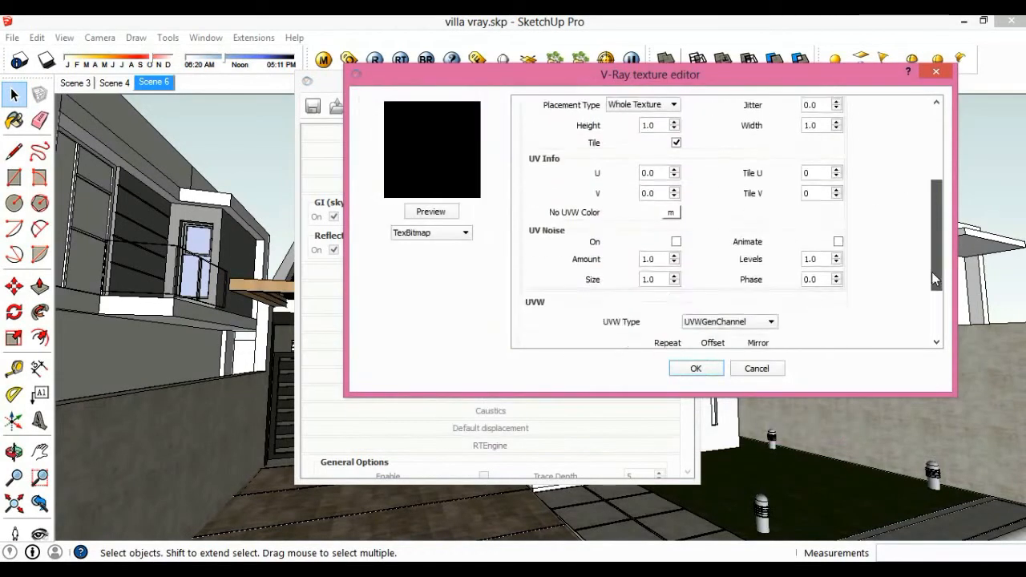
left_click(745, 224)
left_click(742, 245)
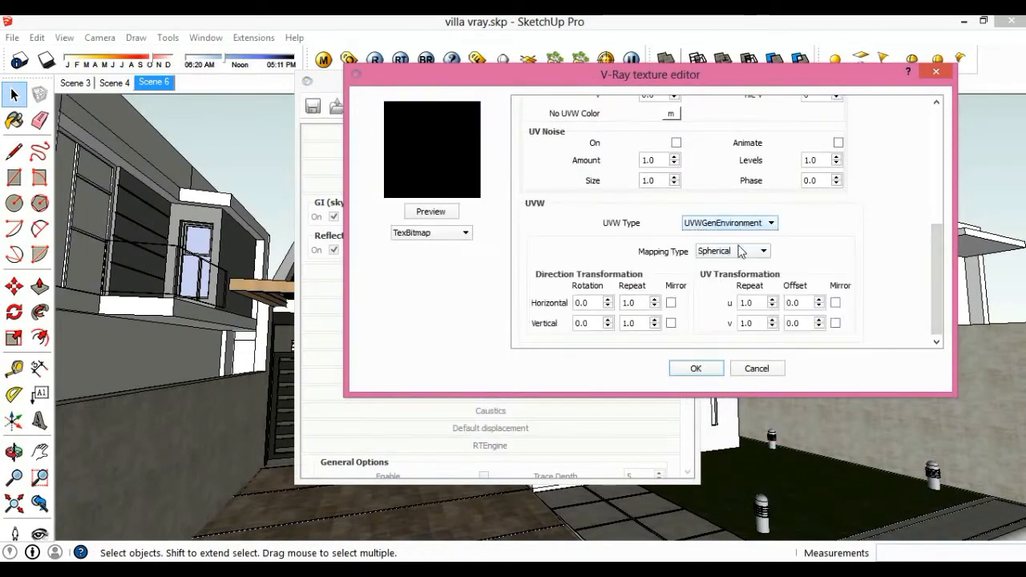
left_click(695, 369)
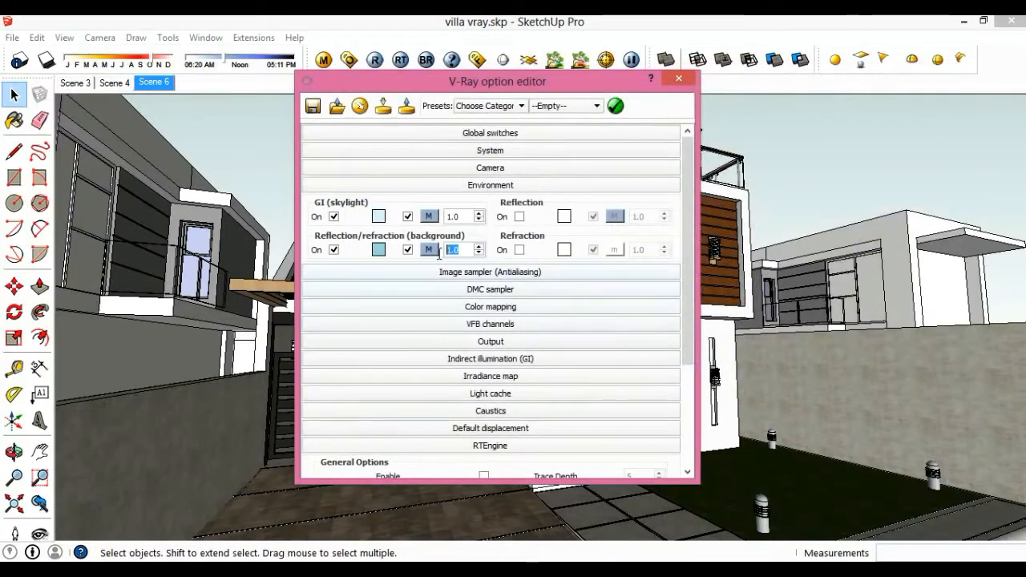
left_click(487, 186)
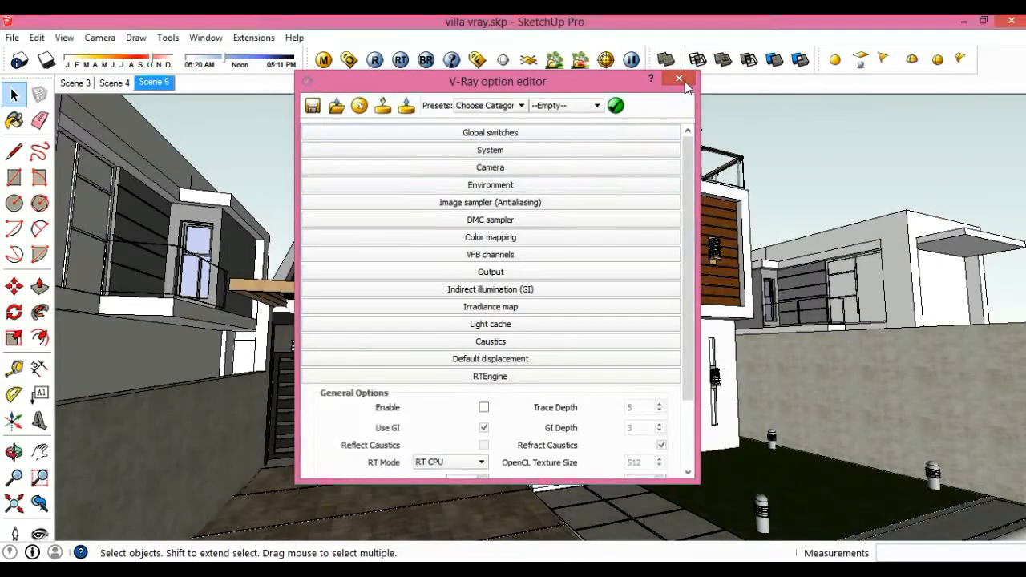
left_click(680, 79)
- Run a V-Ray test render of Scene 6 to check the HDR background, stopping it and closing the frame buffer
left_click(374, 60)
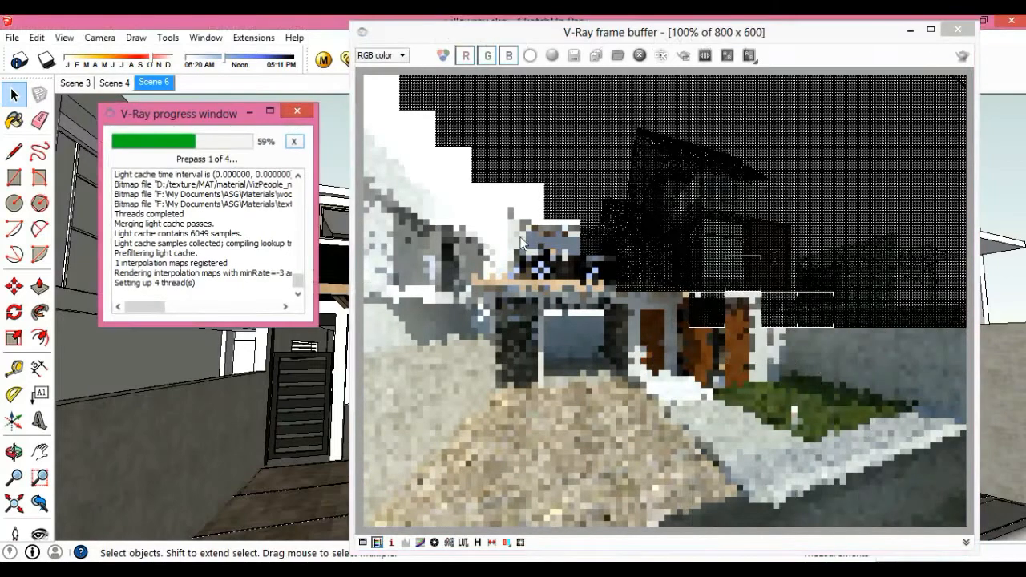
left_click(297, 111)
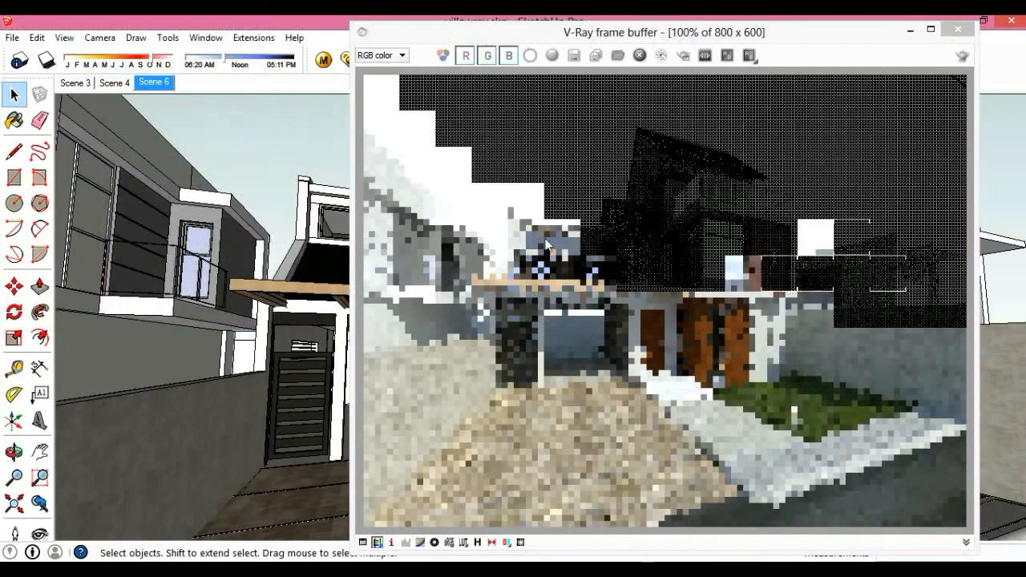
left_click(959, 30)
left_click(959, 31)
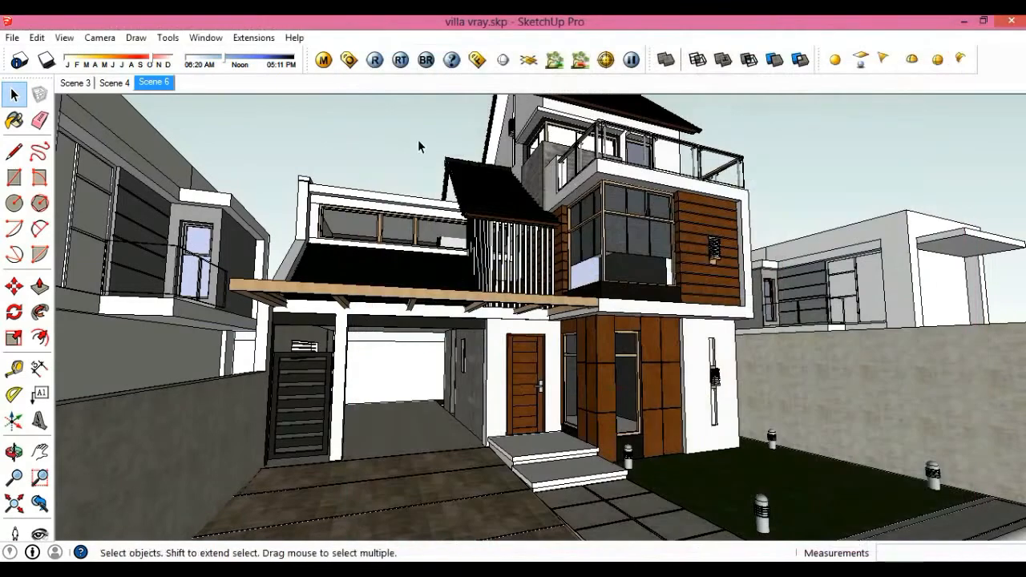
- Review the GI skylight texture and lower the reflection/refraction background multiplier in the V-Ray environment options
left_click(347, 58)
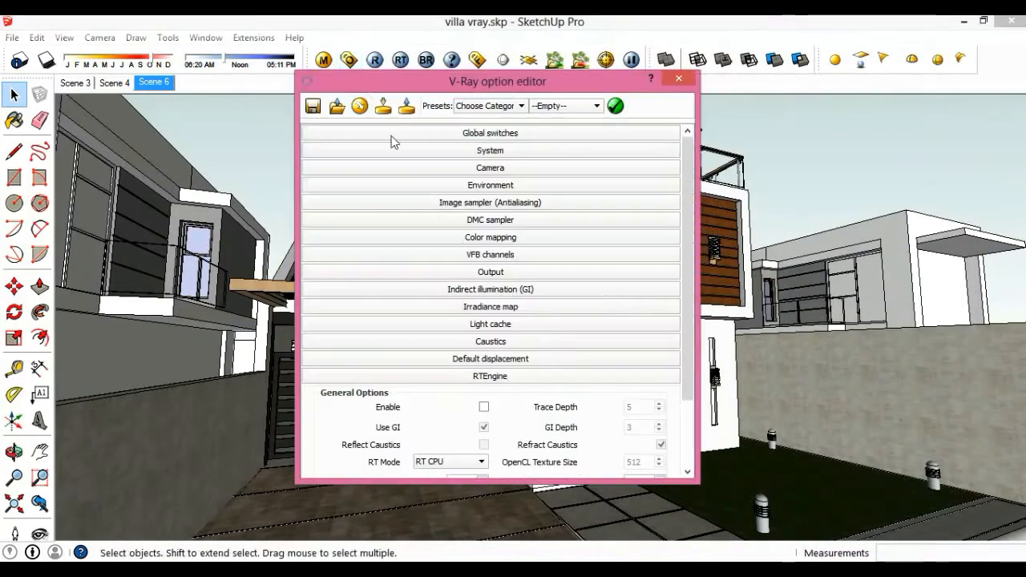
left_click(492, 187)
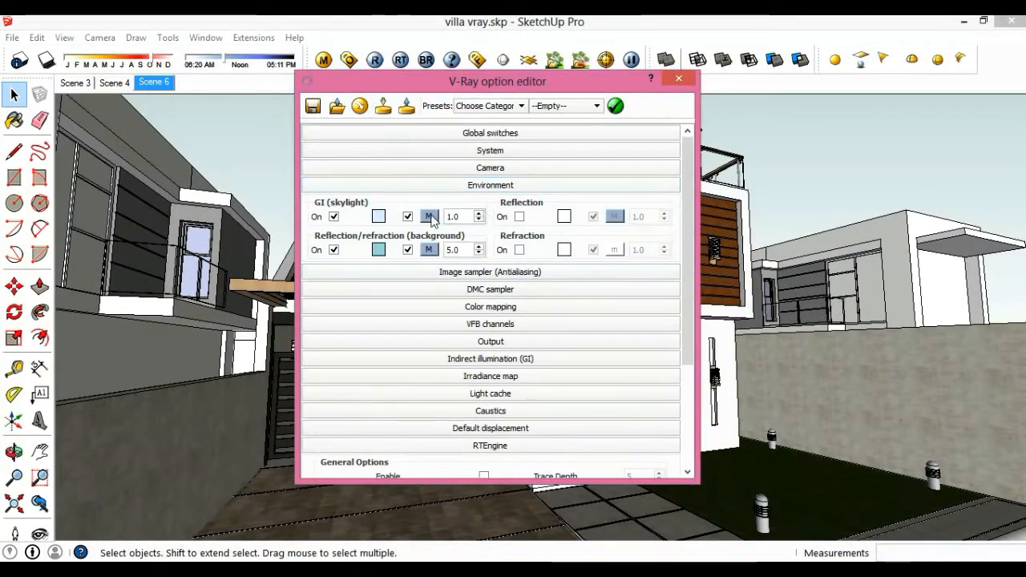
left_click(431, 217)
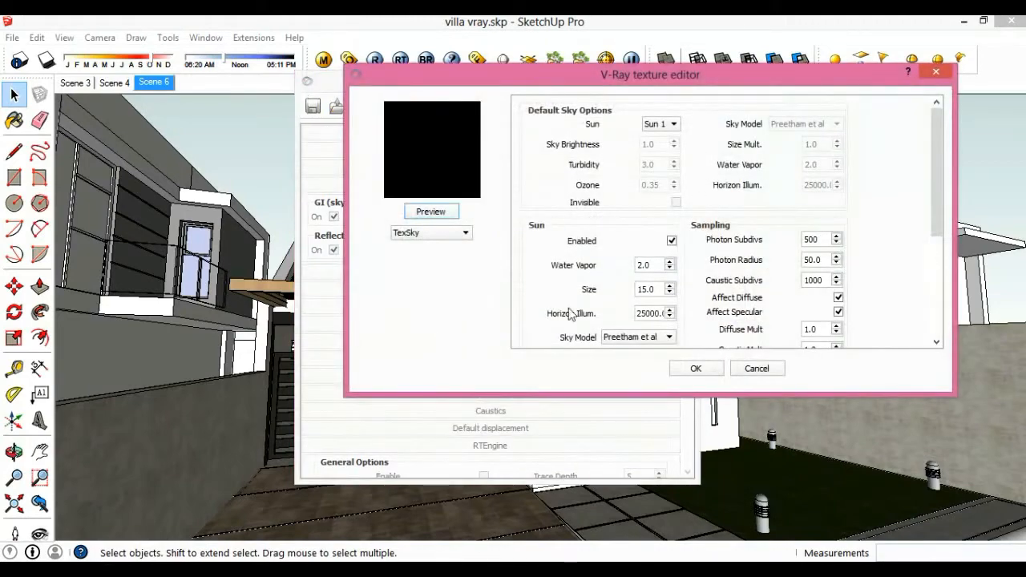
left_click(935, 72)
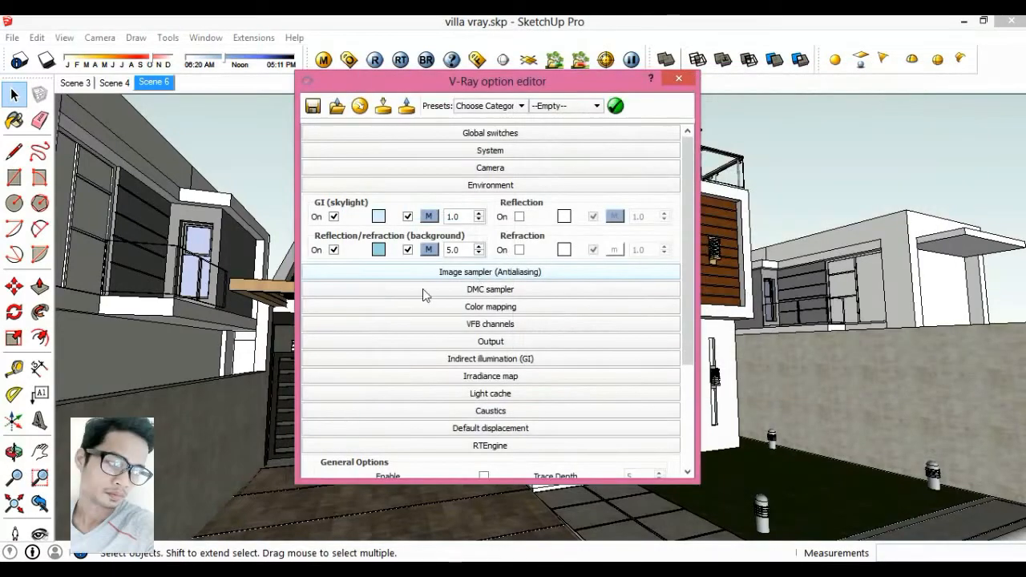
double_click(453, 252)
left_click(490, 186)
left_click(616, 108)
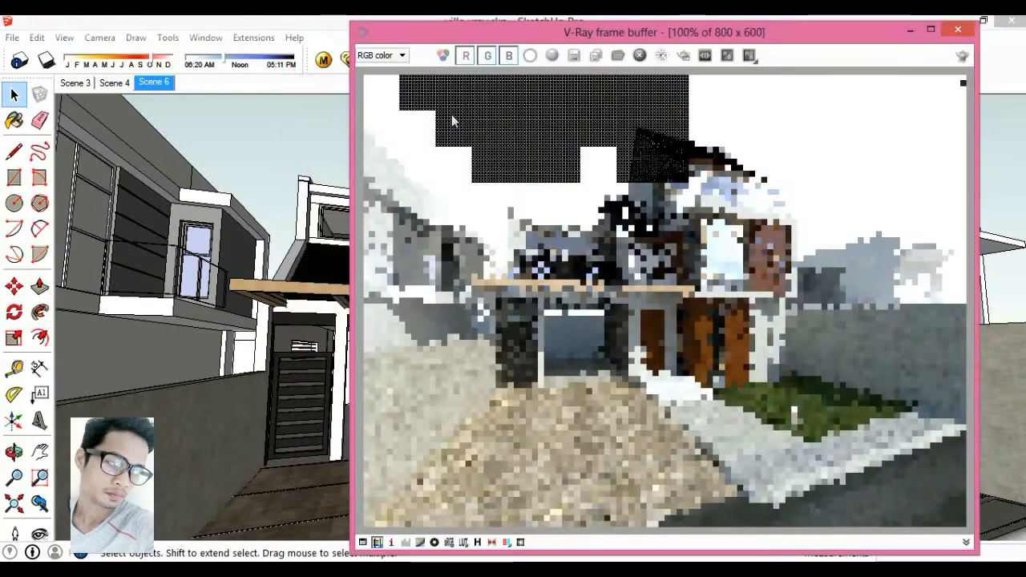
left_click(957, 32)
- Rerun the Scene 6 test render to judge the adjusted background brightness, stopping it and closing the frame buffer
left_click(377, 63)
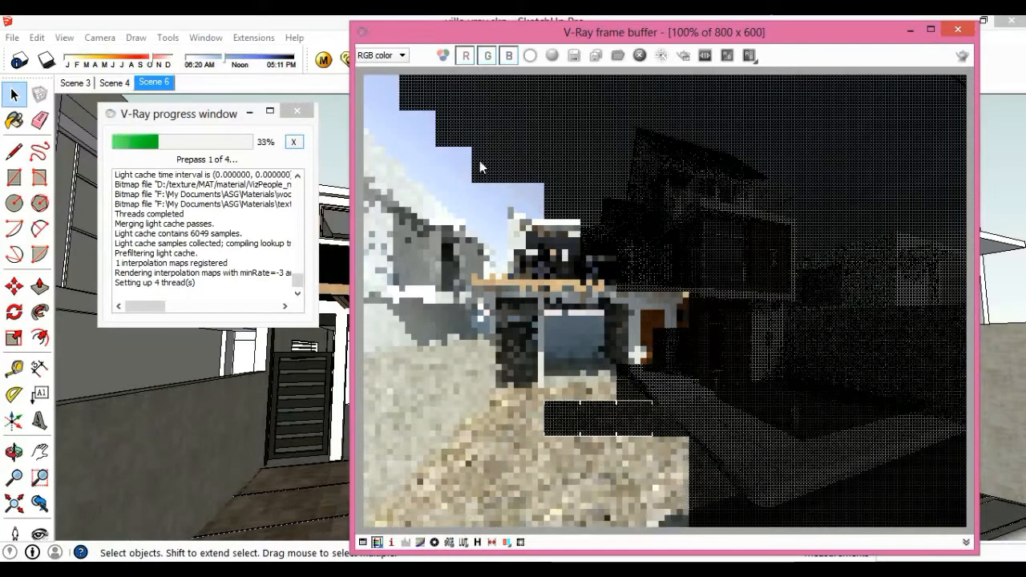
left_click(297, 111)
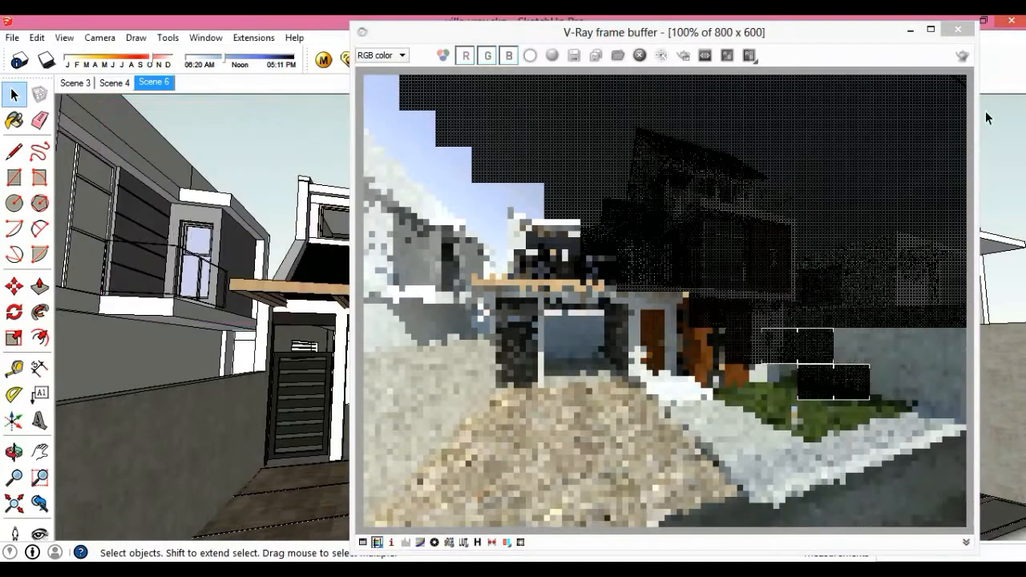
left_click(957, 33)
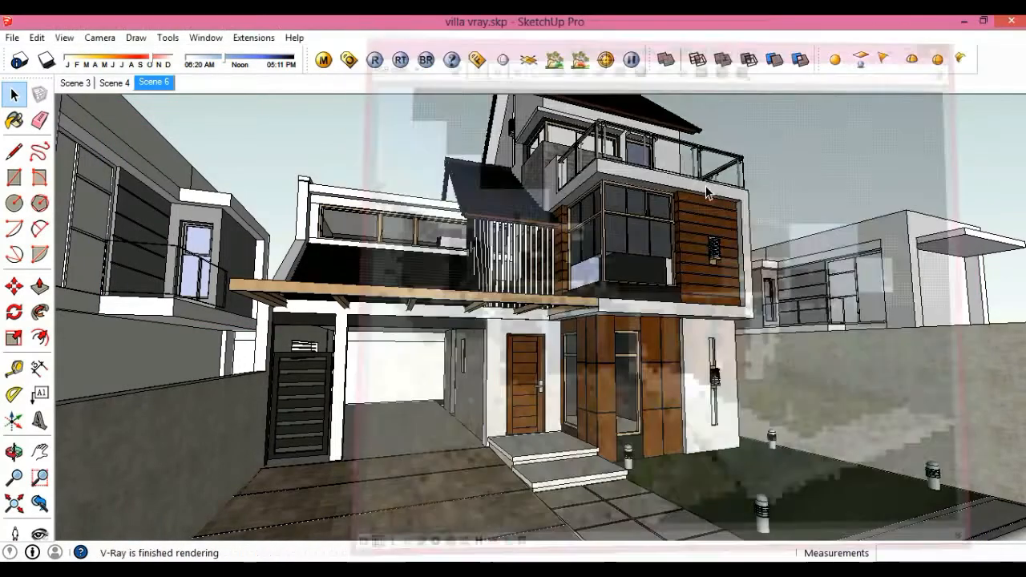
- Move the white car from outside the site onto the driveway in front of the villa's carport
middle_click_drag(348, 153, 365, 255)
scroll(366, 255, "down", 10)
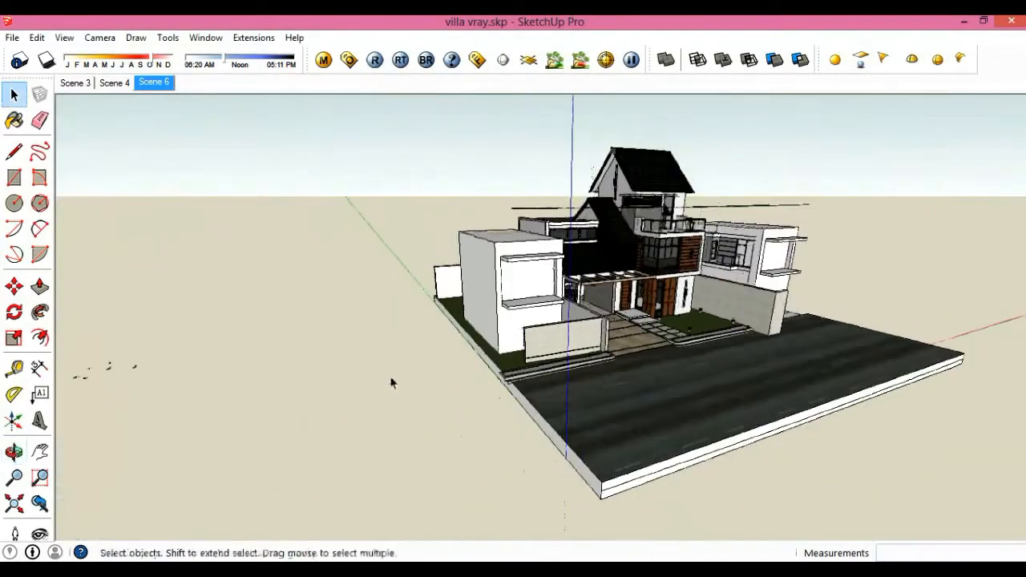
middle_click_drag(392, 383, 374, 419)
middle_click_drag(611, 172, 713, 136, "shift")
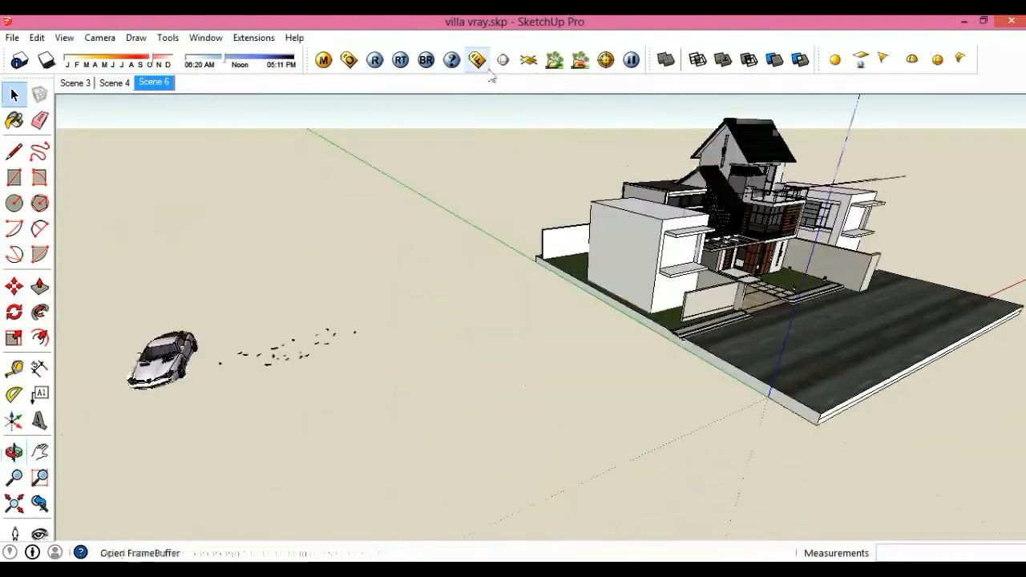
left_click(483, 61)
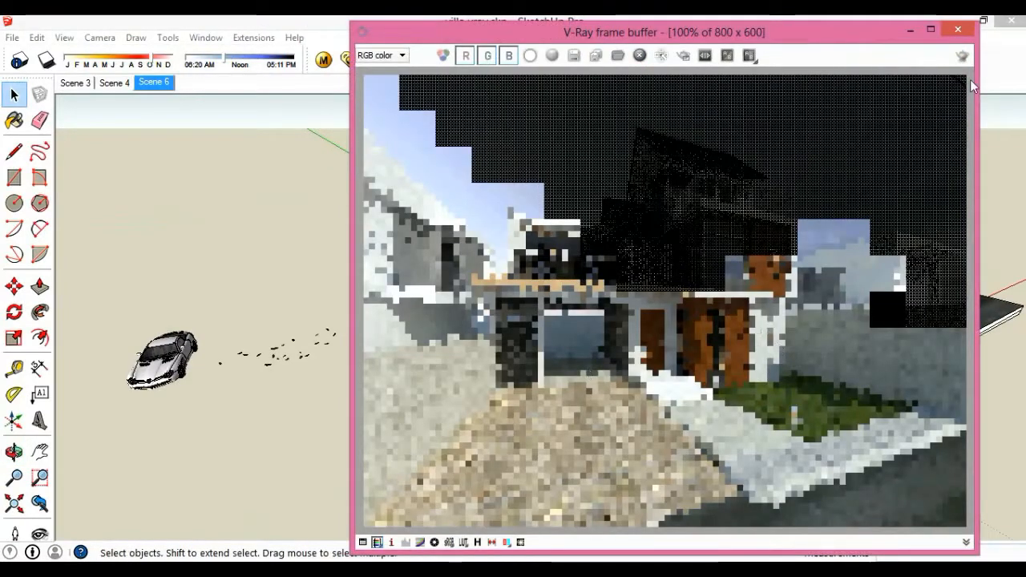
left_click(958, 30)
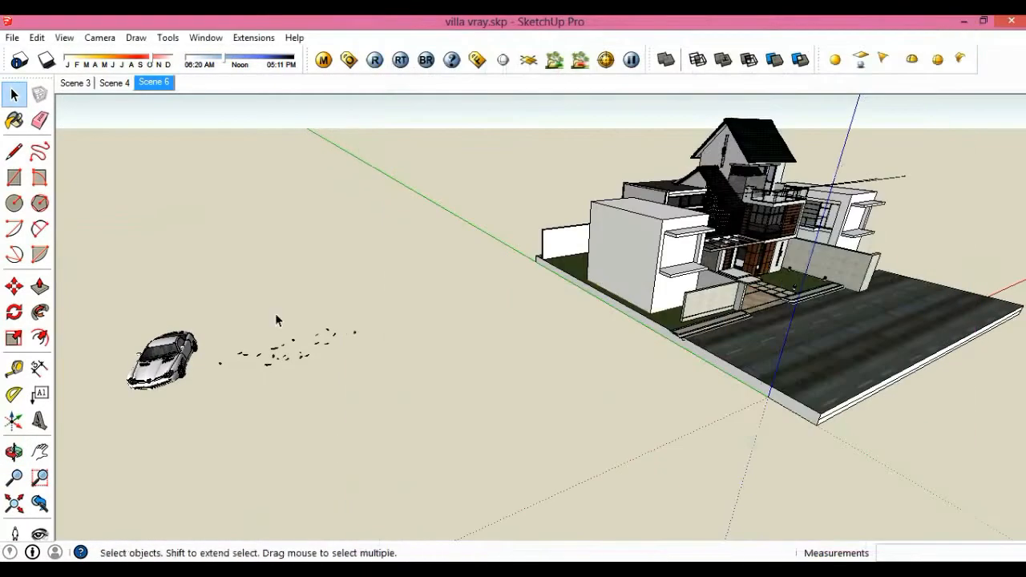
left_click(181, 374)
key("m")
left_click(168, 376)
middle_click_drag(677, 339, 481, 367)
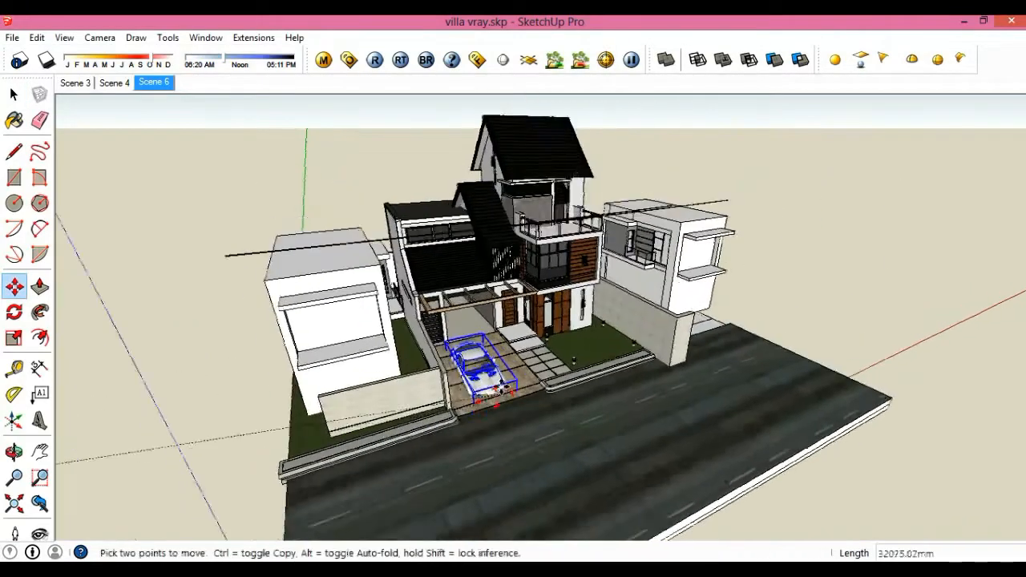
scroll(482, 366, "up", 10)
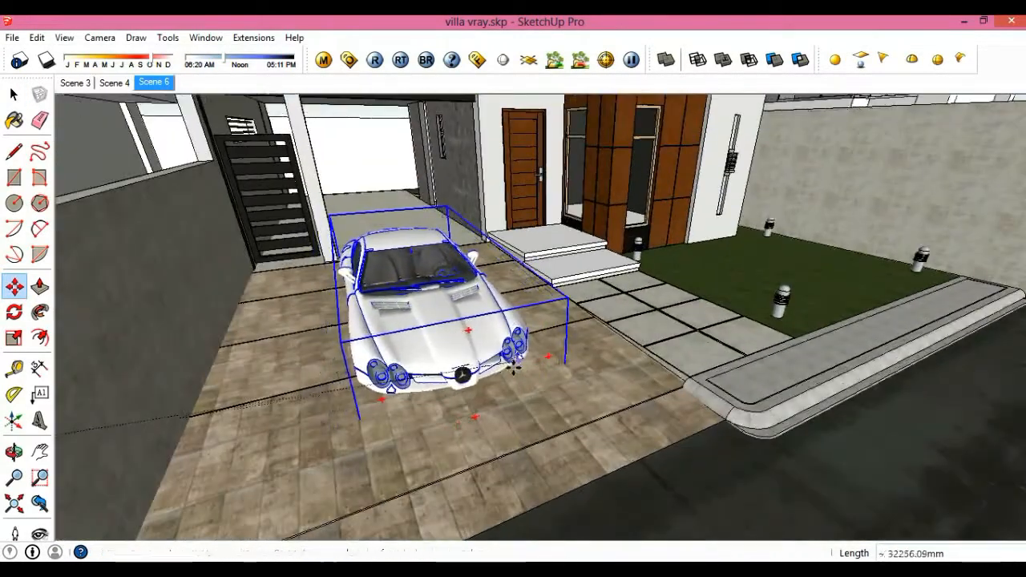
- Raise the car vertically by about 126 mm so its wheels rest on the driveway paving
scroll(493, 360, "up", 3)
middle_click_drag(493, 361, 455, 374)
middle_click_drag(440, 421, 434, 415)
left_click(433, 413)
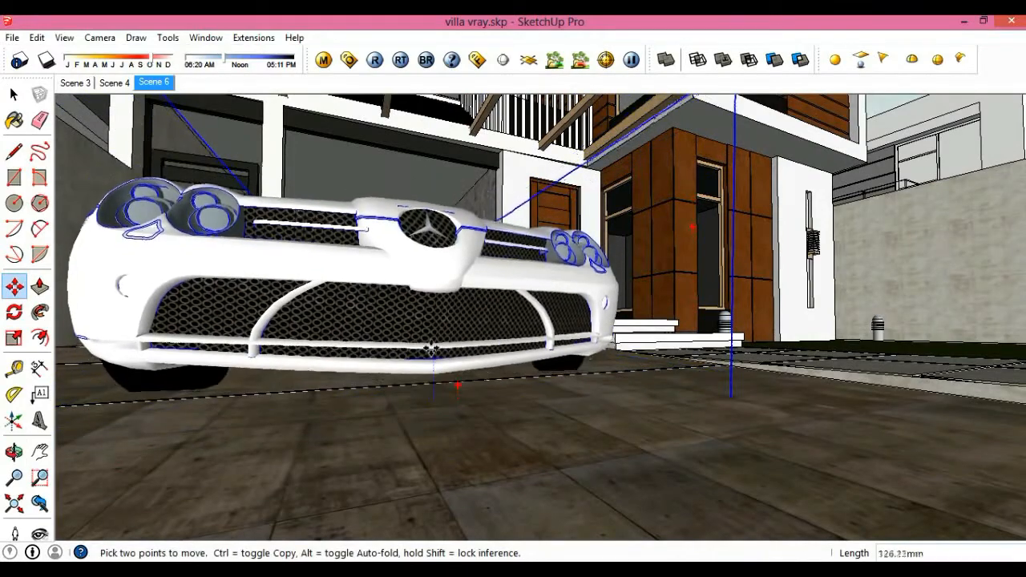
middle_click_drag(474, 360, 575, 304)
key("space")
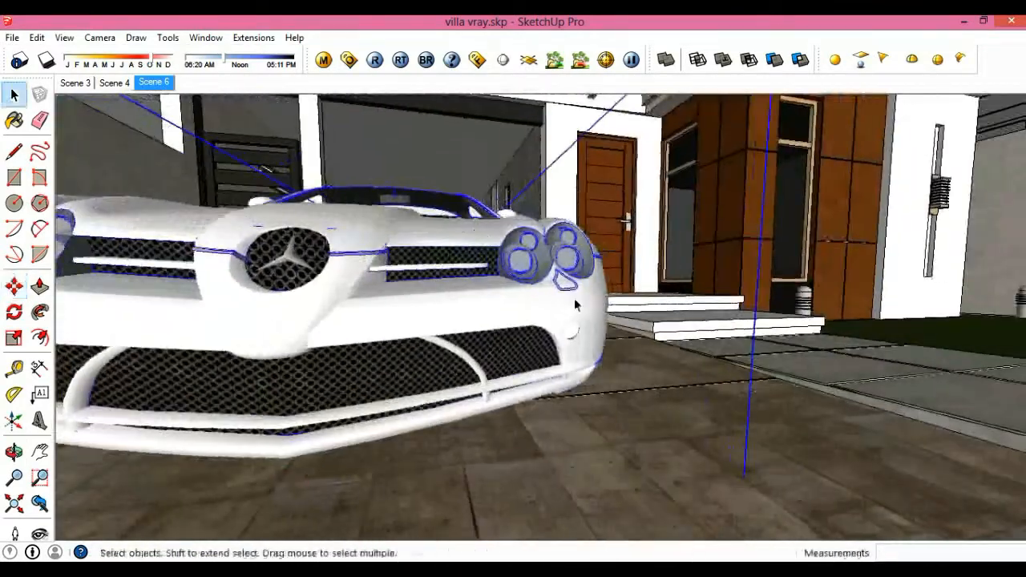
- Return to the Scene 6 view, deselect the car and check the last render in the V-Ray frame buffer
left_click(162, 88)
left_click(309, 132)
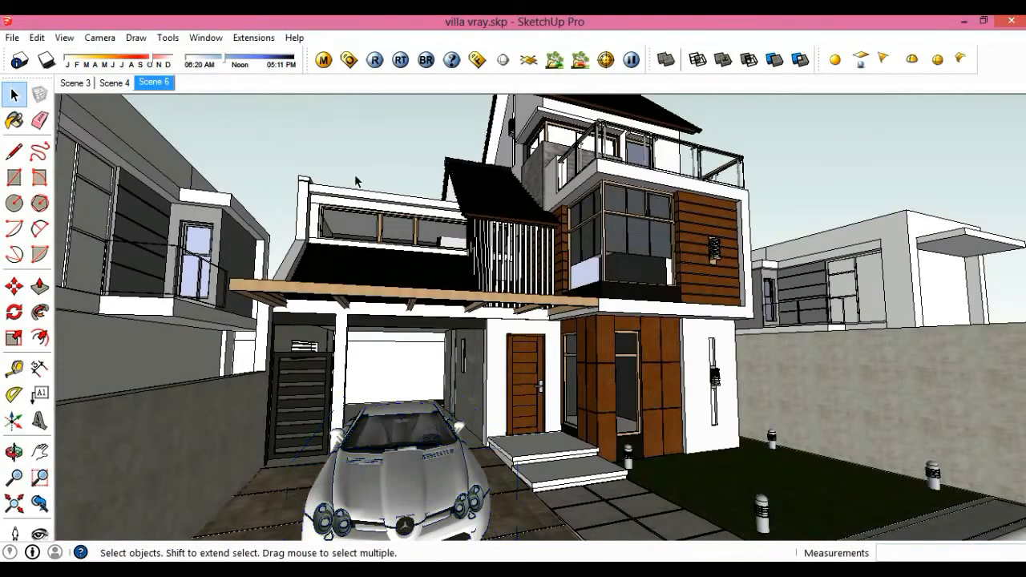
left_click(477, 59)
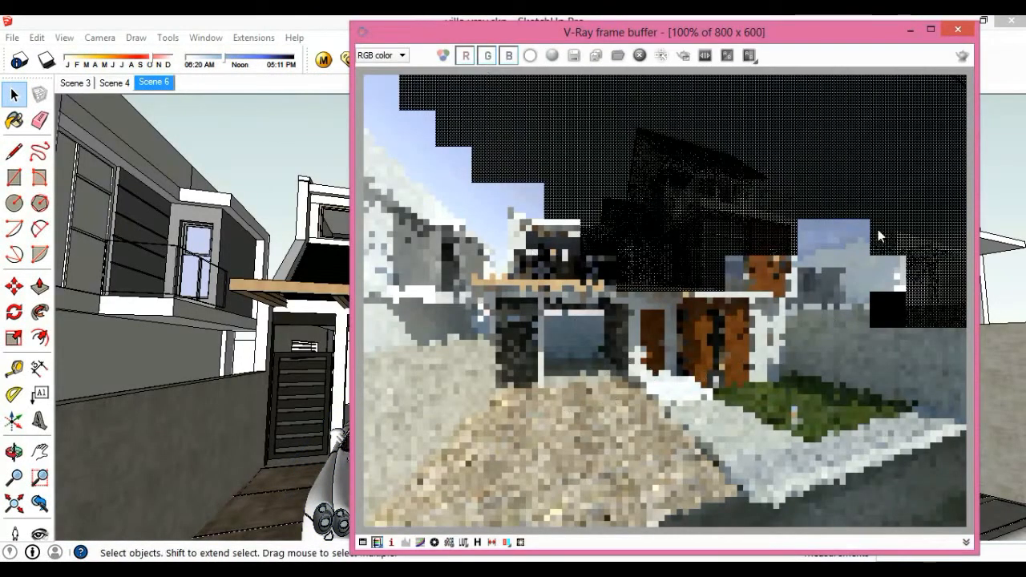
left_click(957, 30)
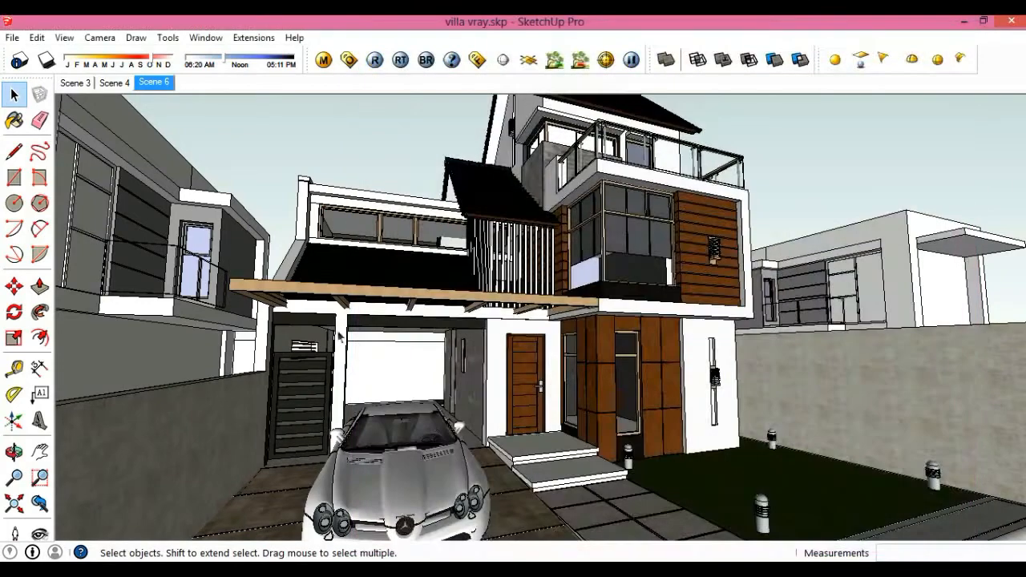
- Review the camera and system settings in the V-Ray options, including the dynamic memory limit
left_click(349, 59)
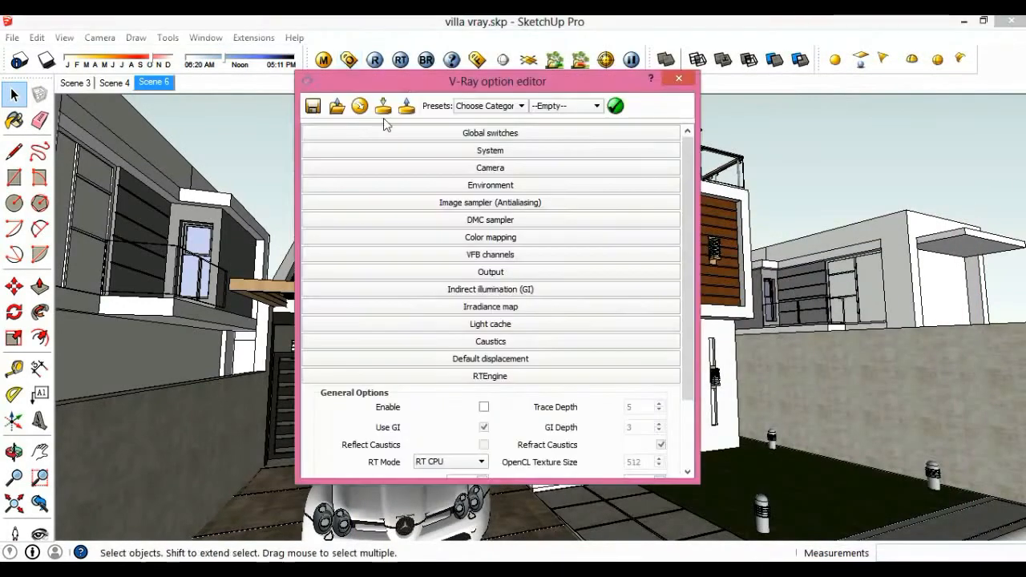
left_click(498, 170)
left_click(498, 169)
left_click(492, 151)
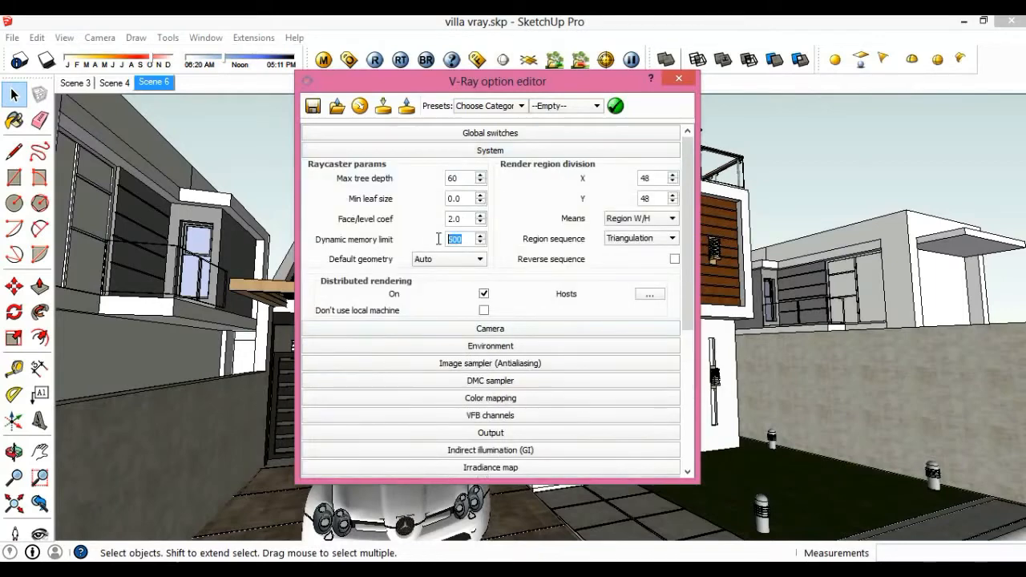
left_click(493, 152)
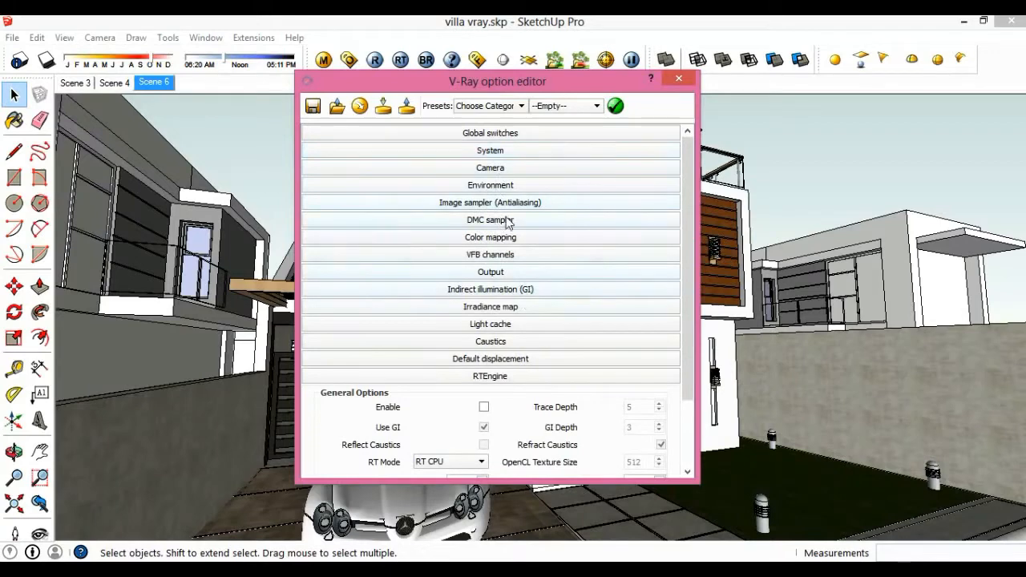
- Set the image sampler's antialiasing filter to Catmull Rom in the V-Ray options
left_click(509, 220)
left_click(509, 221)
left_click(505, 203)
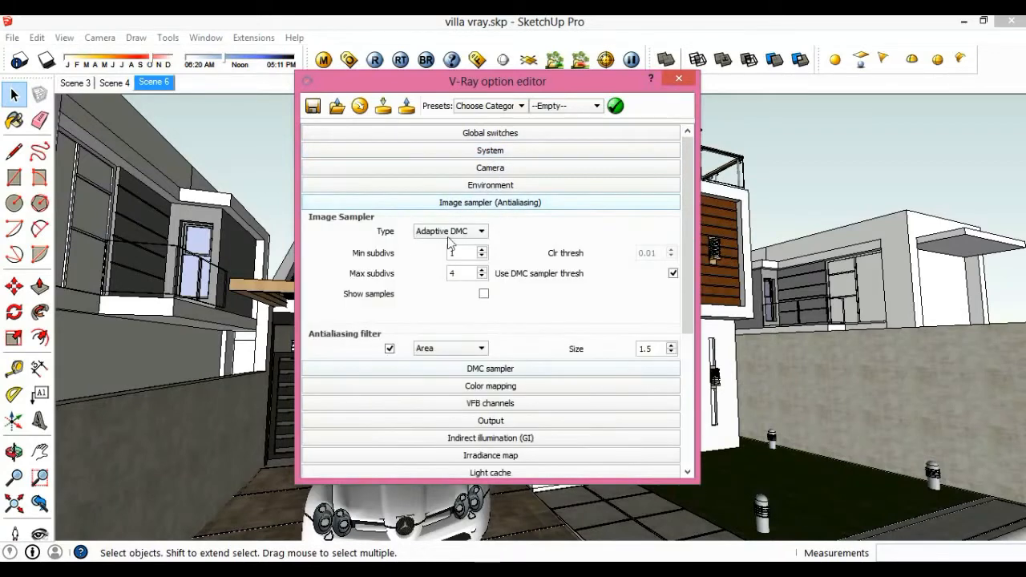
left_click(472, 351)
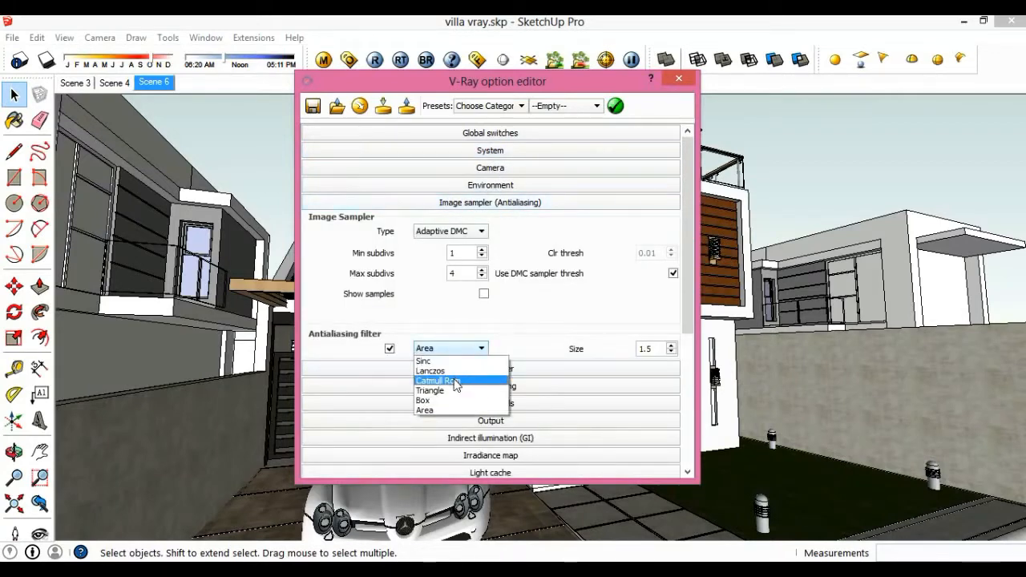
left_click(456, 382)
left_click(513, 203)
- Choose a different color mapping type in the V-Ray options and enable sub-pixel mapping
left_click(508, 220)
left_click(509, 221)
left_click(464, 237)
left_click(444, 258)
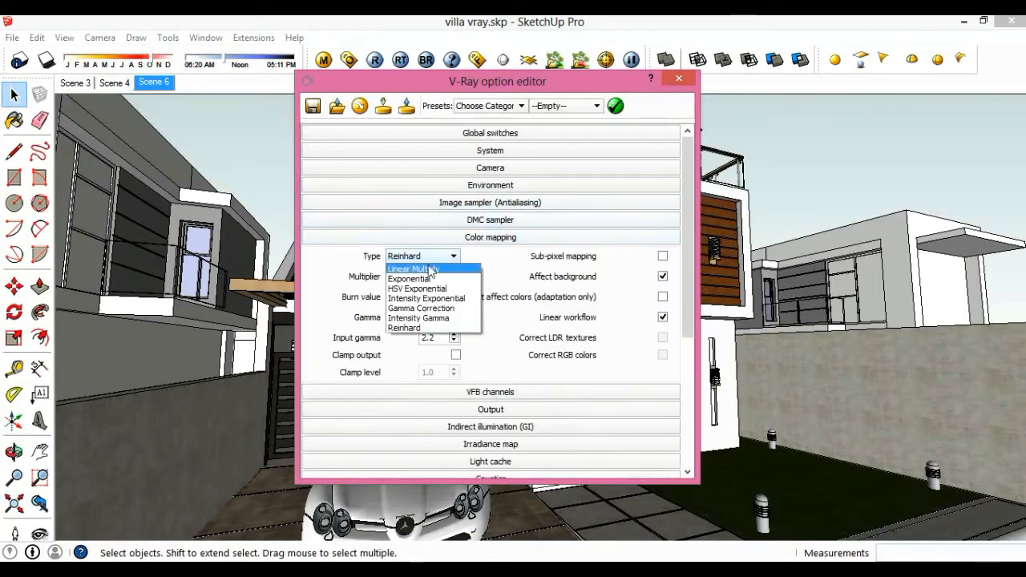
left_click(429, 276)
left_click(662, 257)
left_click(513, 239)
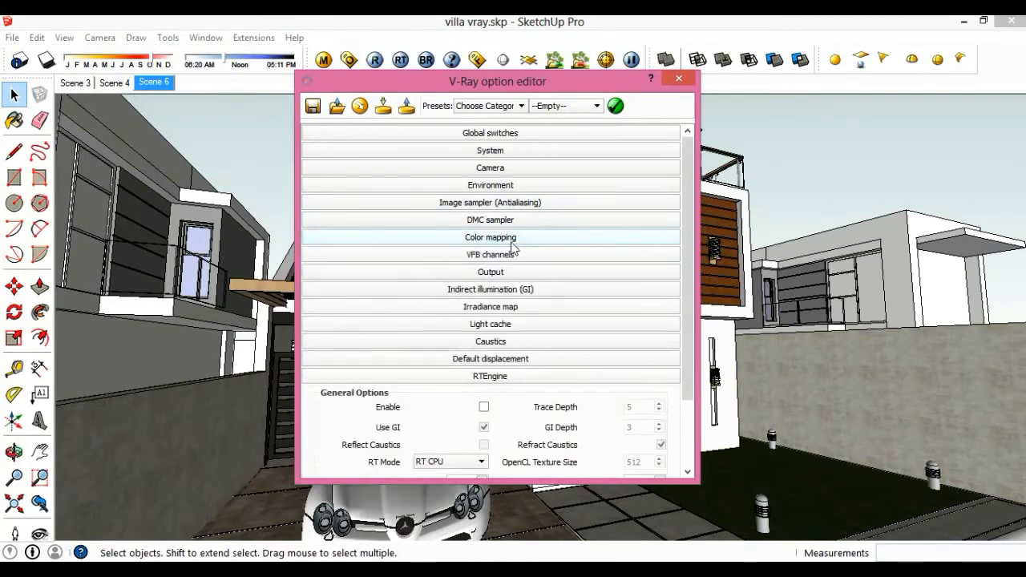
- Set the V-Ray render output size to 1280x720
left_click(514, 255)
left_click(514, 255)
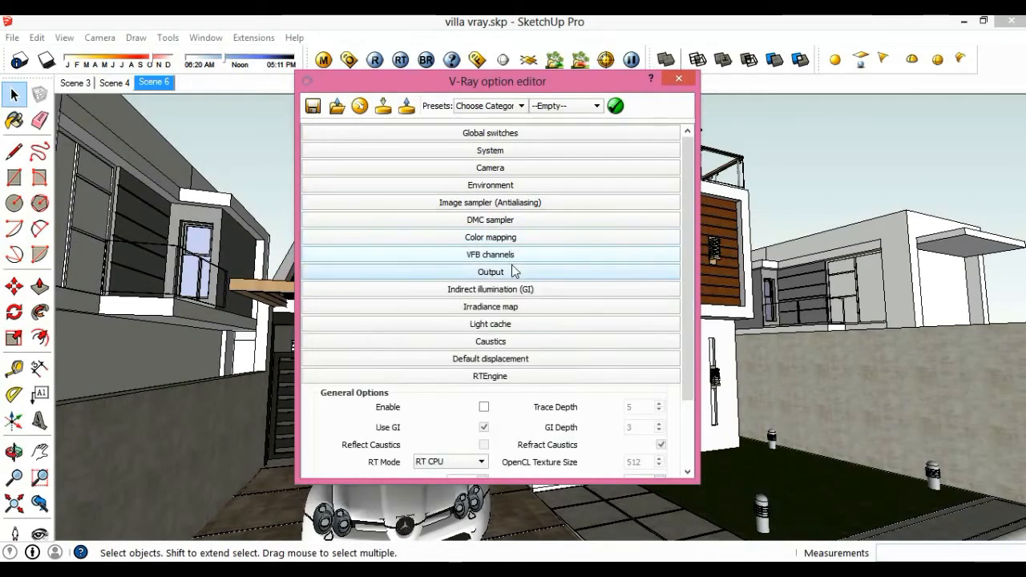
left_click(491, 273)
left_click(429, 338)
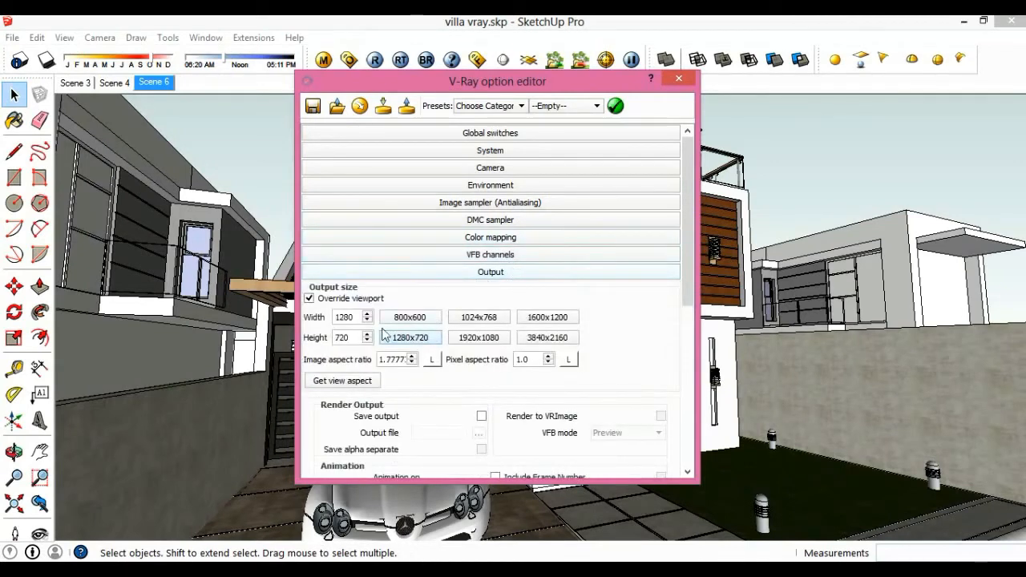
left_click(501, 272)
- Enter a new subdivs value in the light cache calculation parameters and close the V-Ray options
left_click(513, 290)
left_click(508, 293)
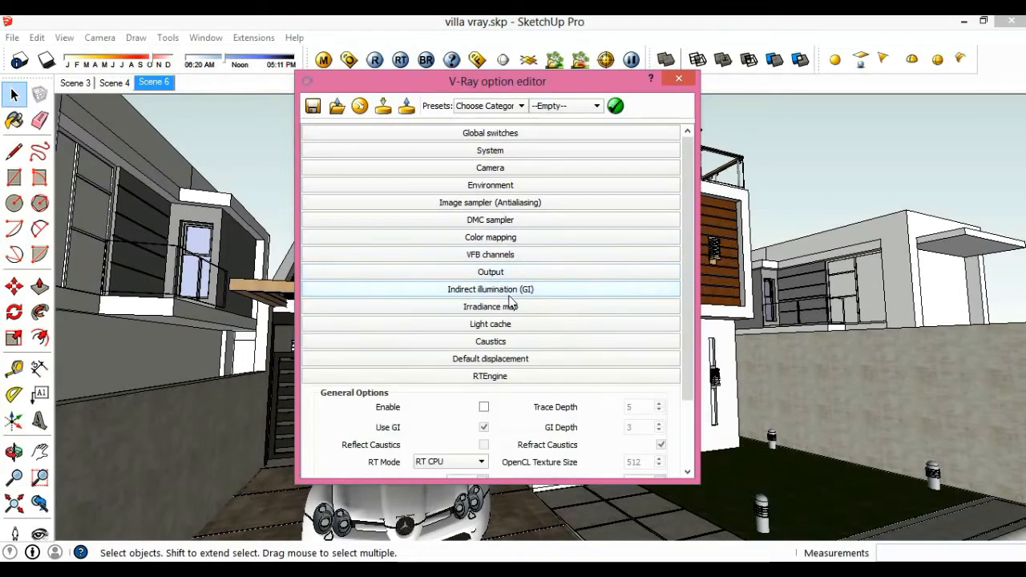
left_click(507, 325)
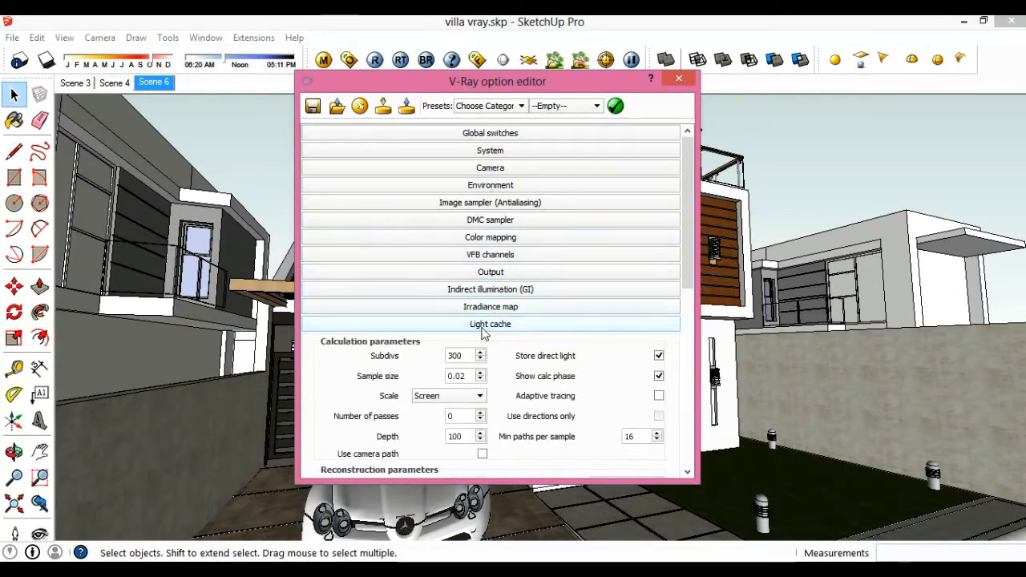
left_click_drag(467, 350, 433, 359)
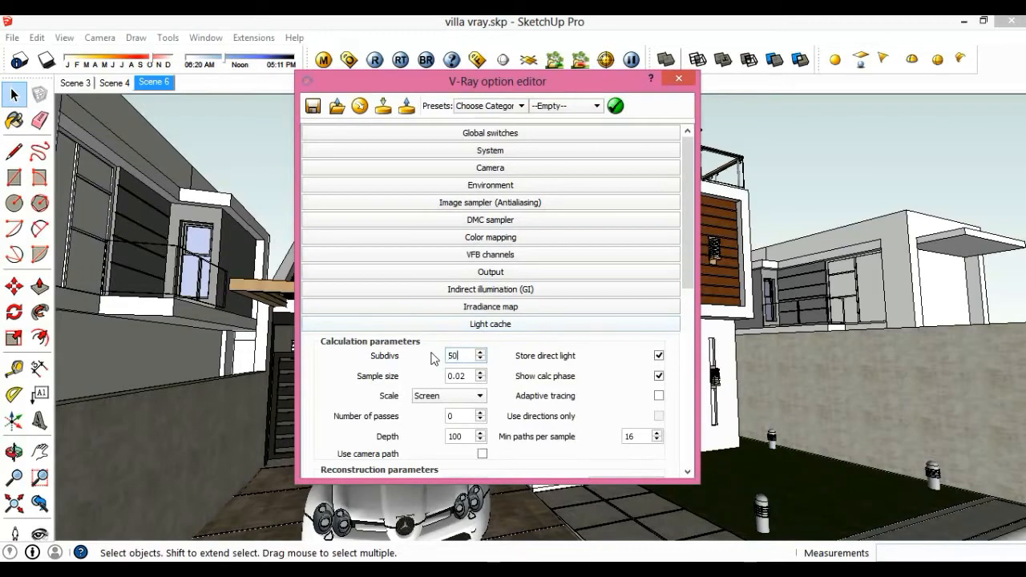
left_click(485, 329)
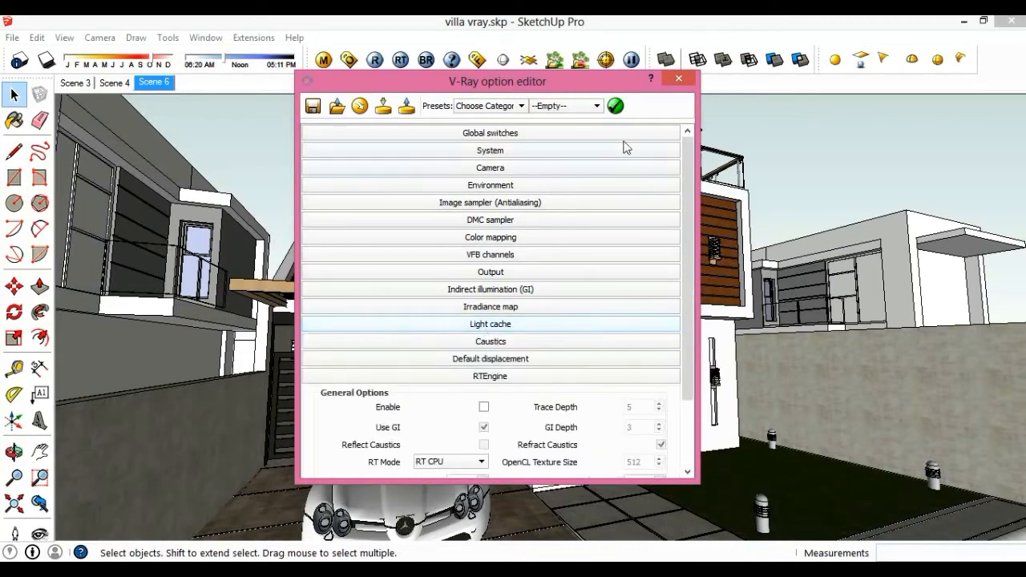
left_click(679, 79)
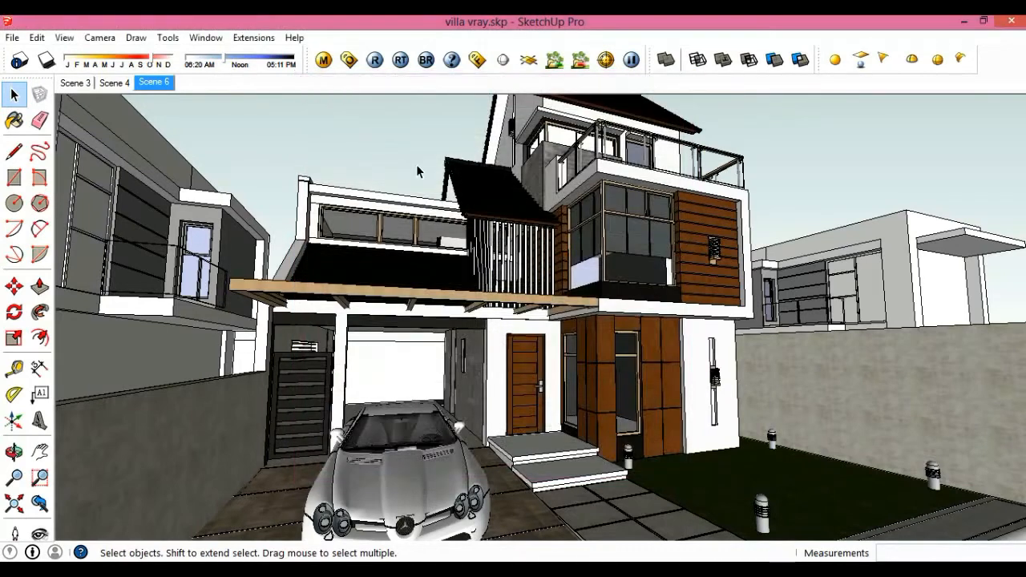
- Check the last render in the V-Ray frame buffer, close it and start a new render of Scene 6
left_click(477, 59)
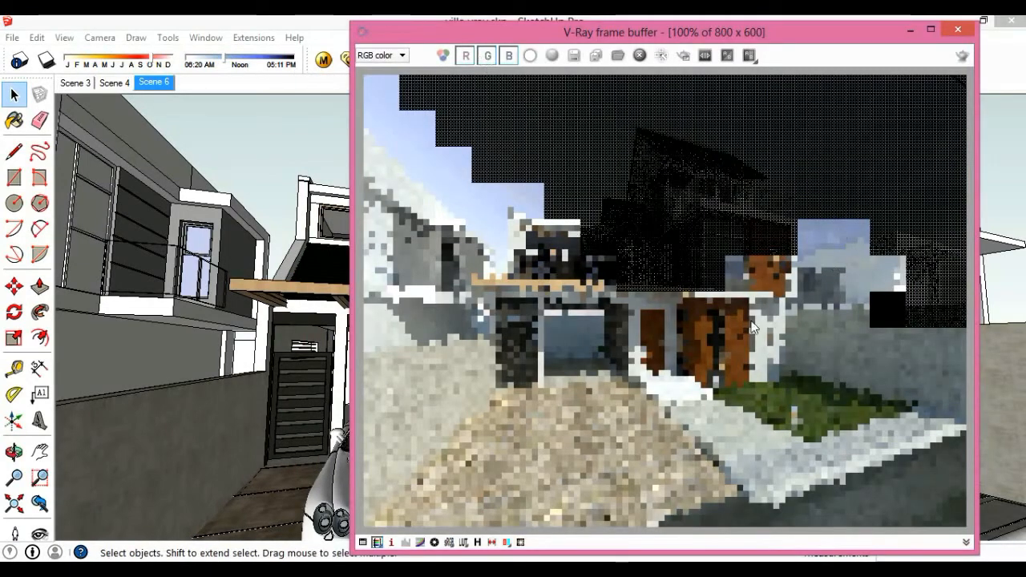
left_click(959, 31)
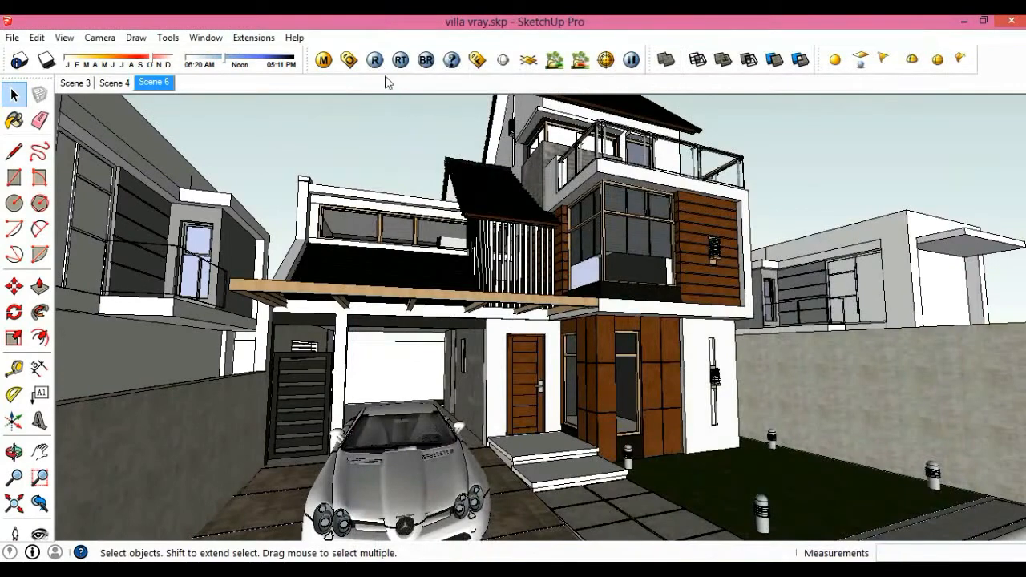
left_click(376, 63)
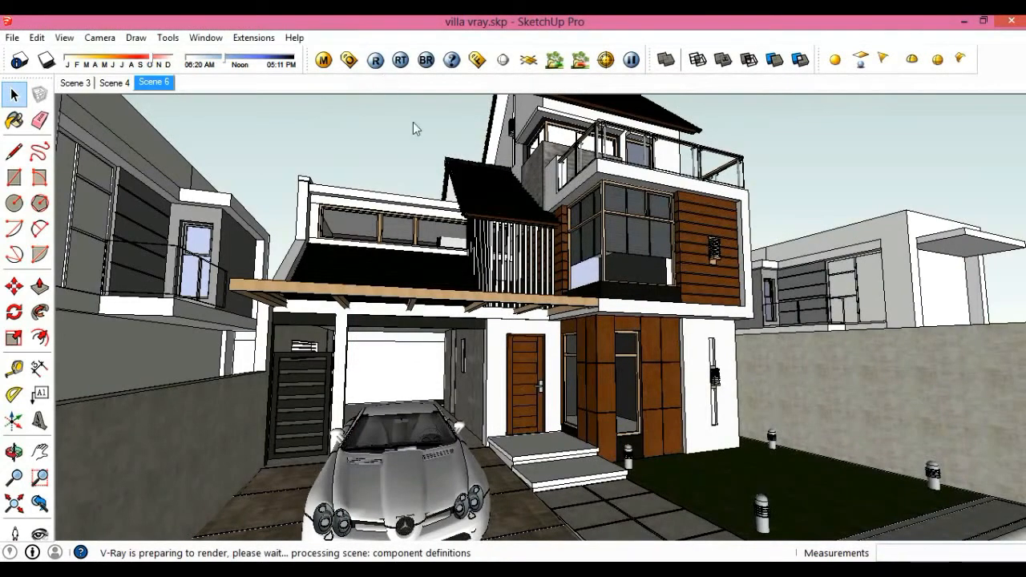